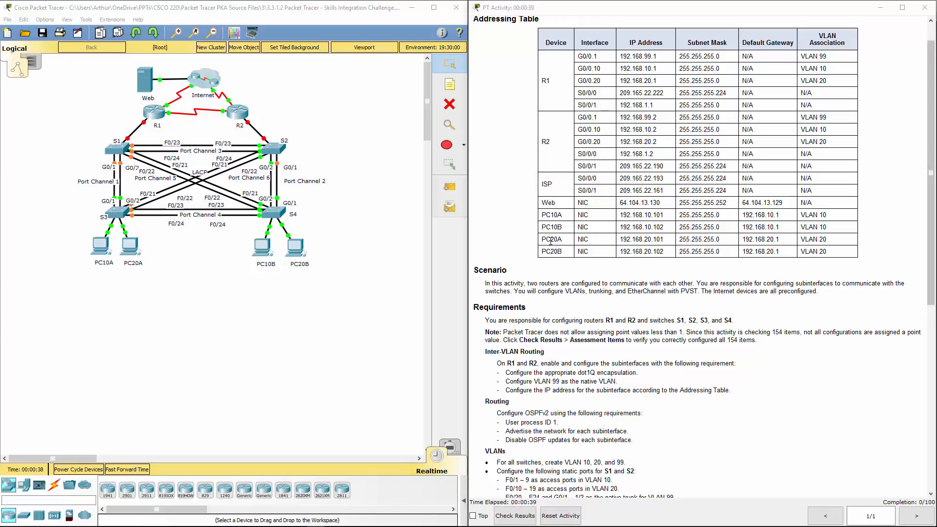
# - Read through the activity's addressing table and its routing, VLAN, EtherChannel and Spanning Tree requirements
pyautogui.click(506, 220)
pyautogui.scroll(1, 510, 221)
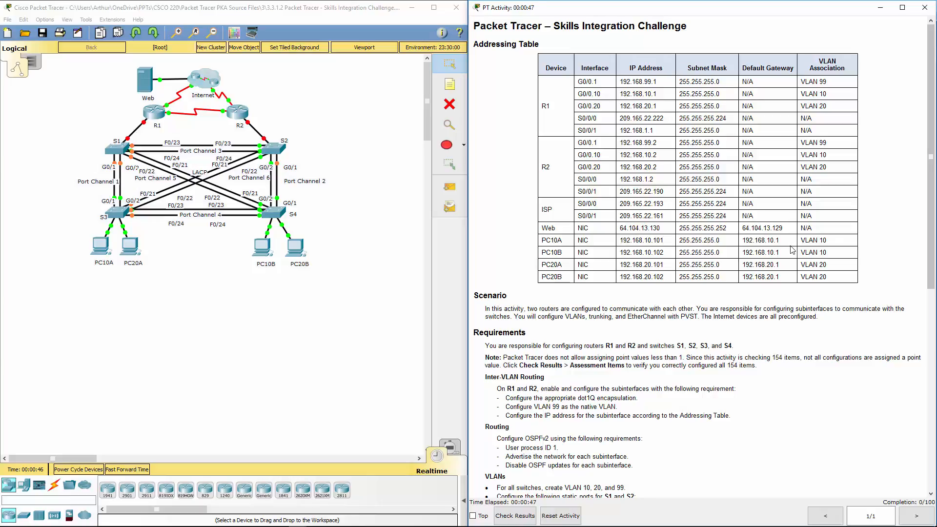
pyautogui.scroll(-1, 695, 324)
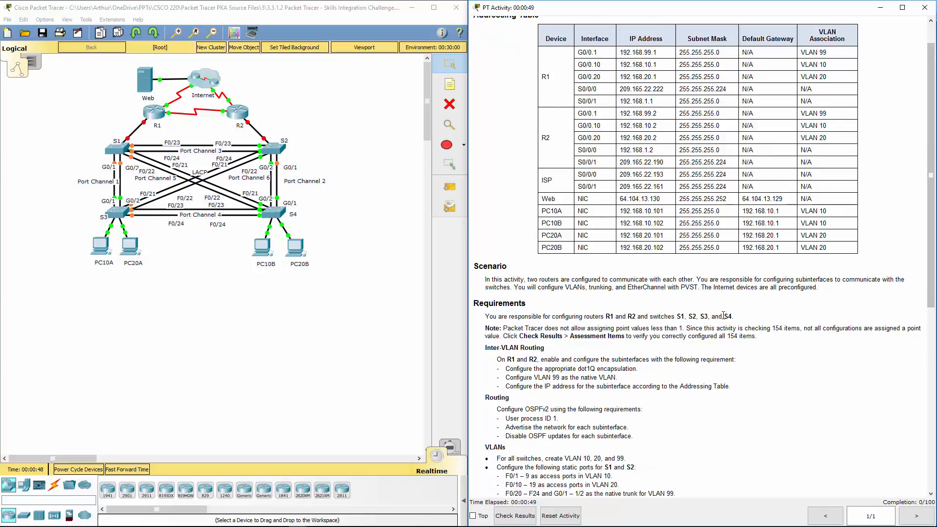
pyautogui.moveTo(486, 316); pyautogui.dragTo(757, 311)
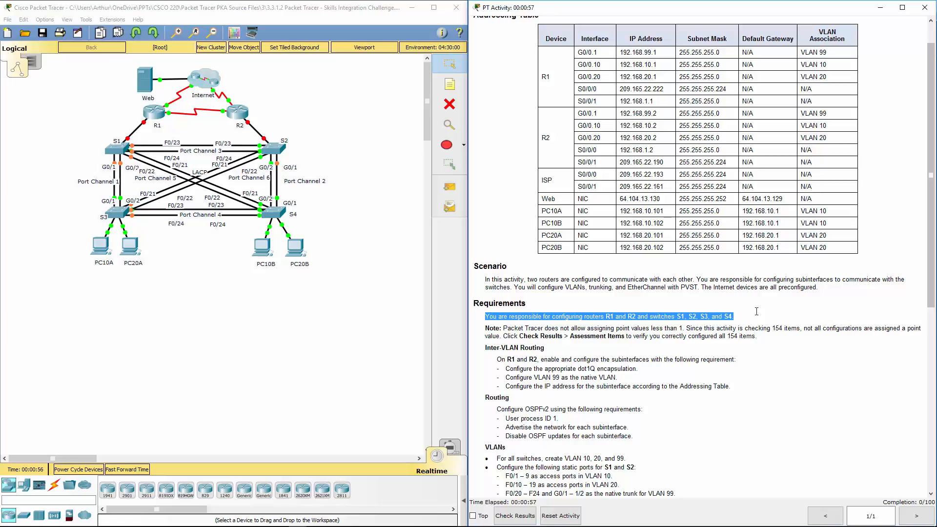
pyautogui.scroll(-3, 757, 311)
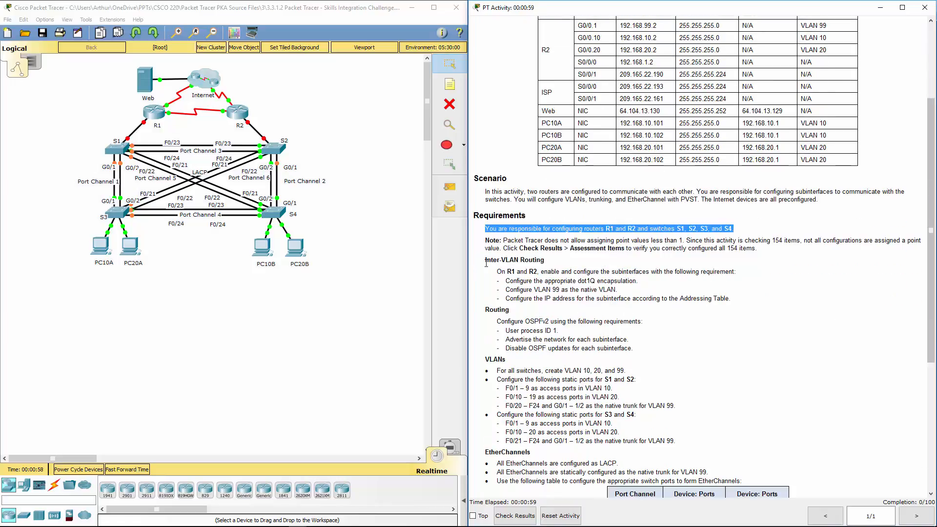
pyautogui.moveTo(486, 260); pyautogui.dragTo(568, 261)
pyautogui.moveTo(521, 309); pyautogui.dragTo(486, 309)
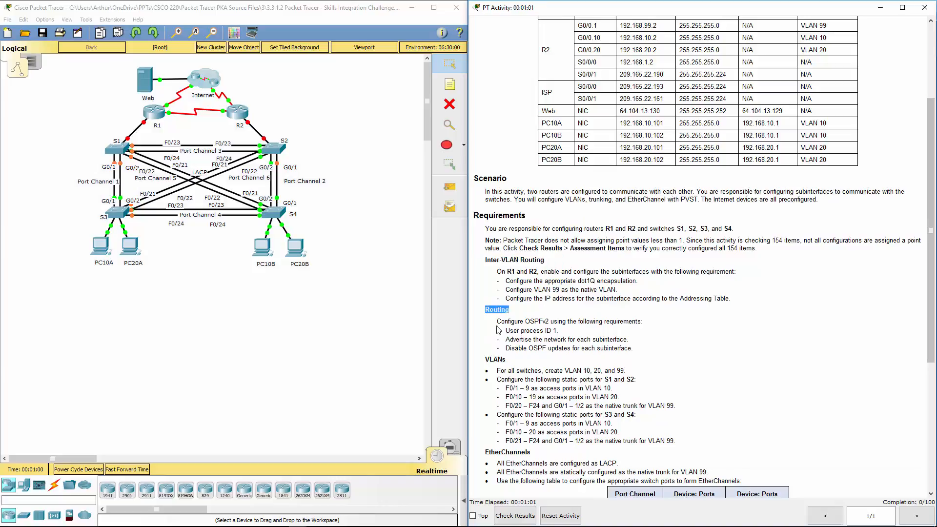
pyautogui.doubleClick(501, 360)
pyautogui.scroll(-4, 522, 360)
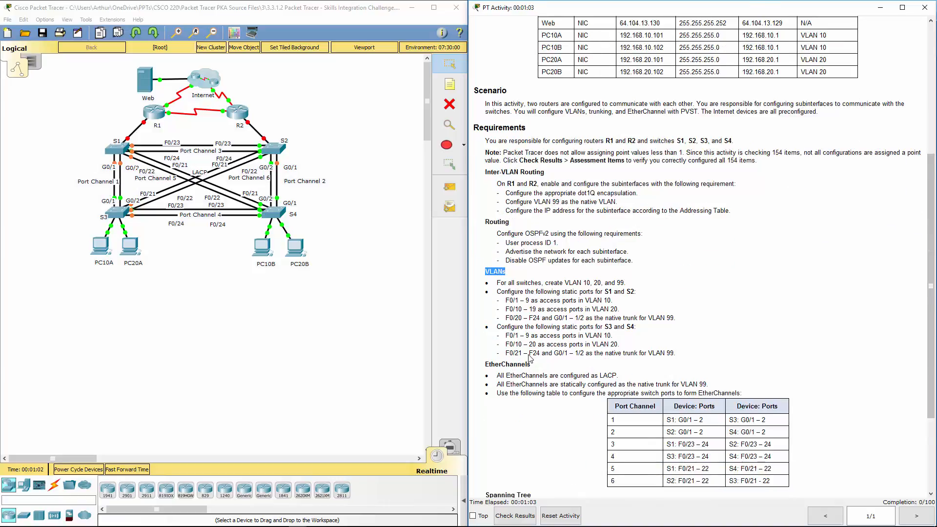
pyautogui.doubleClick(503, 336)
pyautogui.scroll(-3, 502, 342)
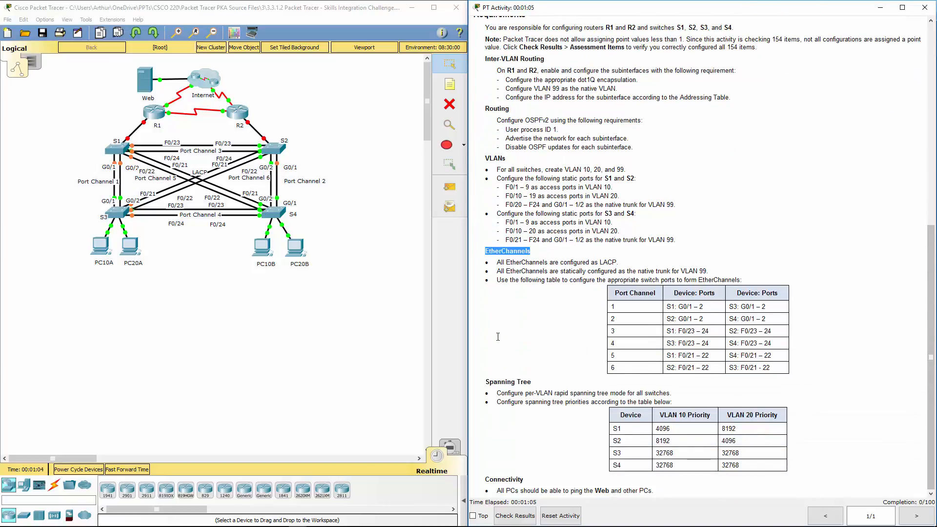
pyautogui.click(502, 371)
pyautogui.scroll(1, 934, 386)
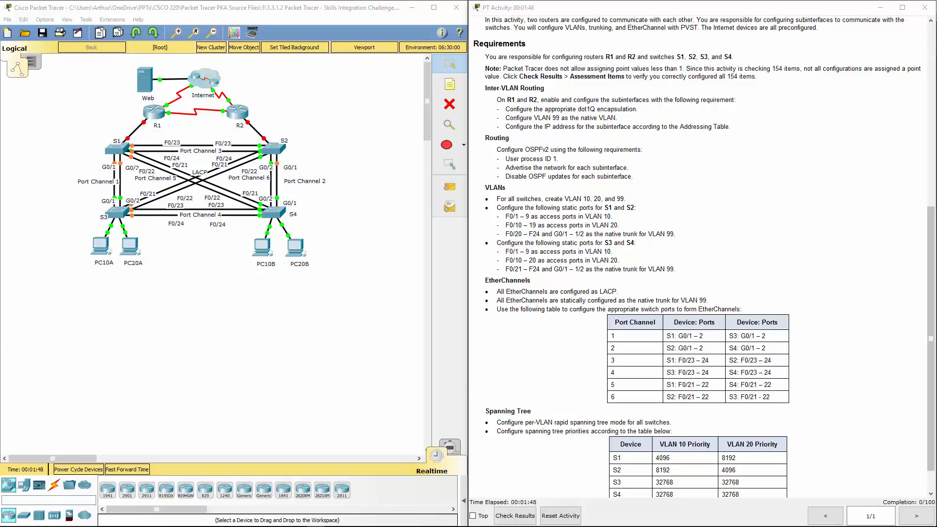
# - In a blank Notepad document, begin the R1 configuration script with the commands en and conf t
pyautogui.moveTo(196, 166); pyautogui.dragTo(265, 143)
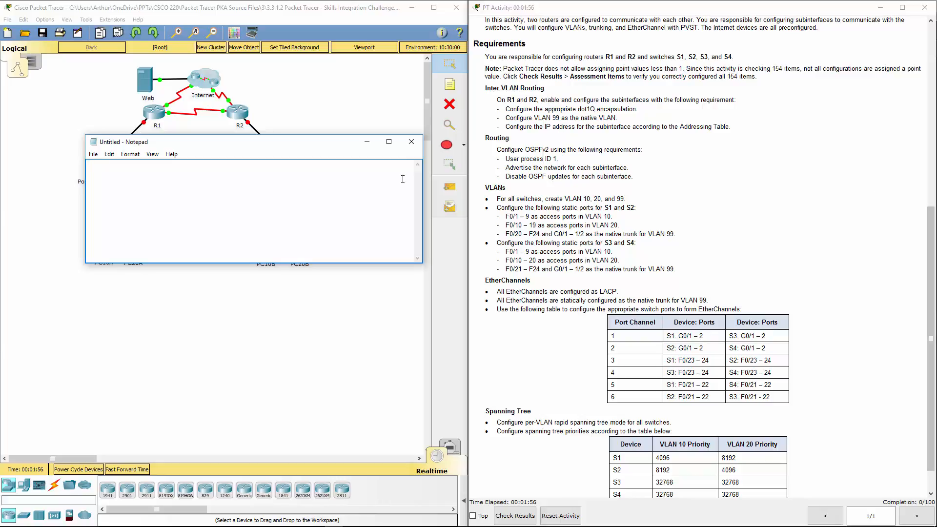
pyautogui.click(519, 99)
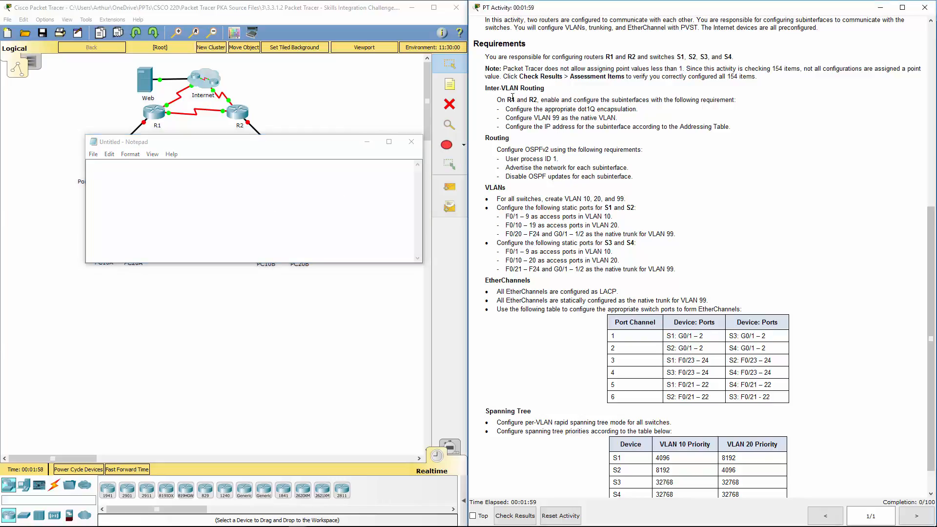
pyautogui.moveTo(507, 100); pyautogui.dragTo(516, 100)
pyautogui.click(220, 219)
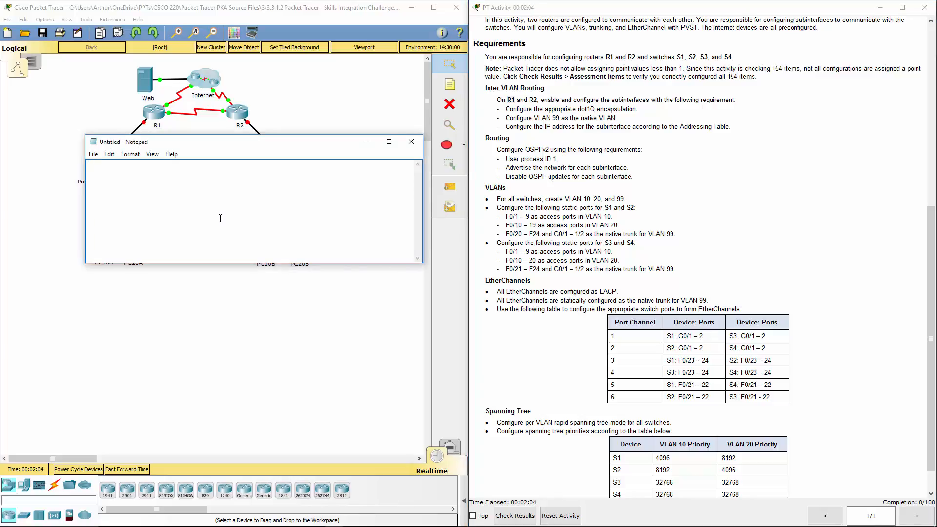
pyautogui.write('en ')
pyautogui.write('cong t')
pyautogui.press('BackSpace')
pyautogui.write('f t')
pyautogui.press('Return')
# - Add the commands int g0/0 and no shut to the script to enable R1's physical interface
pyautogui.write('int ')
pyautogui.write('g000')
pyautogui.press('BackSpace')
pyautogui.press('BackSpace')
pyautogui.write('/0')
pyautogui.press('Return')
pyautogui.write('no shut')
pyautogui.press('Return')
# - Write a subinterface block for g0/0.1 with encap dot1q 99 native, no shut and exit
pyautogui.write('int g0/')
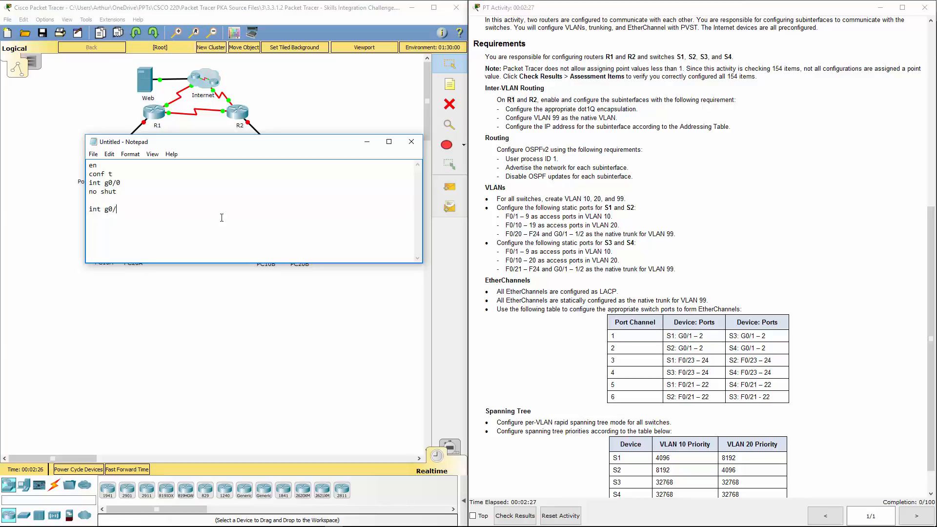
pyautogui.write('0')
pyautogui.write('.1 ')
pyautogui.write('encap')
pyautogui.write(' dot1q')
pyautogui.write(' 99 native')
pyautogui.keyDown('shift'); pyautogui.click(86, 211); pyautogui.keyUp('shift')
pyautogui.hotkey('ctrl', 'c')
pyautogui.click(238, 222)
pyautogui.write('no shut ')
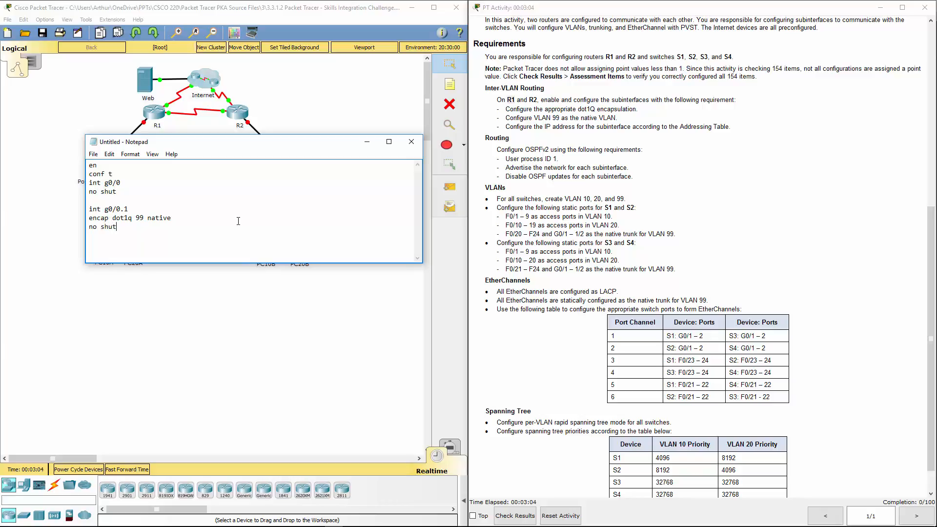
pyautogui.write('exit')
pyautogui.press('Return')
# - Begin a new block with the line int g0/0.10, and make the Notepad window taller
pyautogui.press('Return')
pyautogui.hotkey('ctrl', 'v')
pyautogui.write('0')
pyautogui.moveTo(270, 265); pyautogui.dragTo(272, 425)
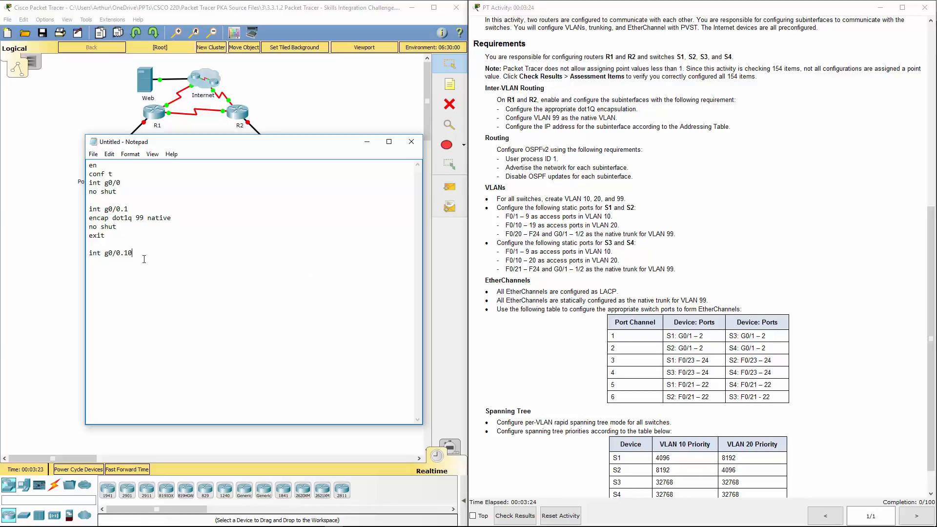
pyautogui.press('Return')
pyautogui.write('ip add')
pyautogui.click(141, 253)
pyautogui.press('Return')
# - Complete the g0/0.10 block with encap dot1q 10, ip add 192.168.10.1 255.255.255.0, no shut and exit
pyautogui.write('encap')
pyautogui.write(' dot1q')
pyautogui.write(' 10 ip add ')
pyautogui.write('192.168.')
pyautogui.write('10.1')
pyautogui.write(' 255.255.255.')
pyautogui.write('0')
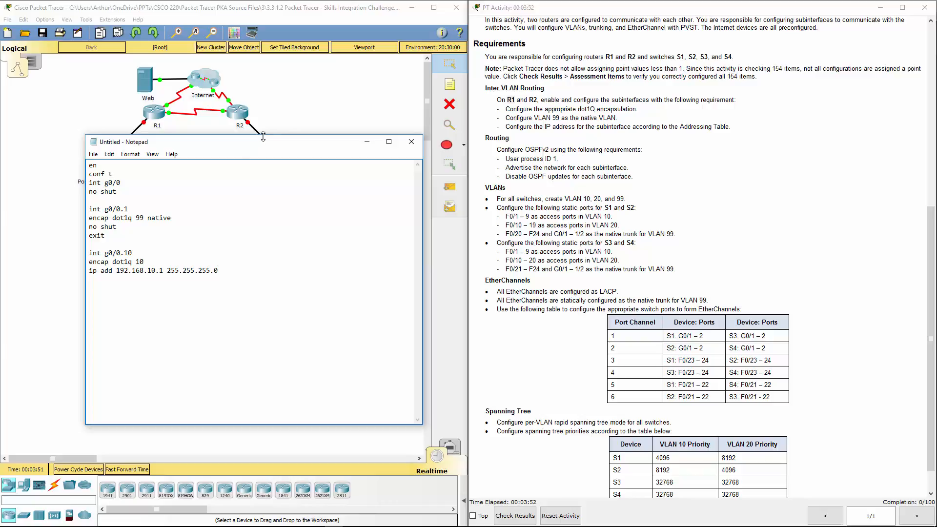
pyautogui.press('Return')
pyautogui.press('BackSpace')
pyautogui.write('no shu')
pyautogui.write('t ')
pyautogui.write('exit')
# - Begin a third subinterface block with int g0/0.20 and encap dot1q 20
pyautogui.press('Return')
pyautogui.press('Return')
pyautogui.write('int g0/0.1')
pyautogui.press('BackSpace')
pyautogui.write('20')
pyautogui.press('Return')
pyautogui.write('encap')
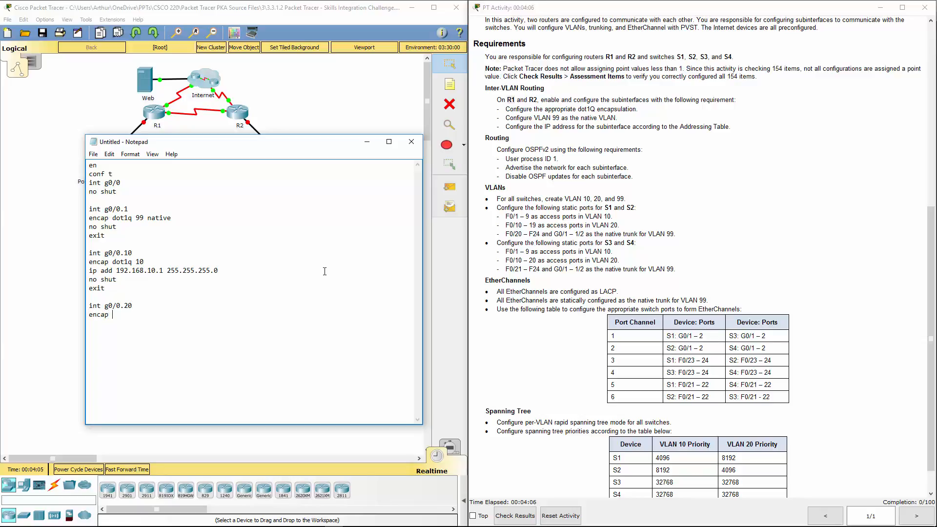
pyautogui.write(' dot1q 20')
pyautogui.press('Return')
# - Add the line ip add 192.168.20.1 255.255.255.0 to the g0/0.20 block
pyautogui.write('ip add 192.168')
pyautogui.write('.')
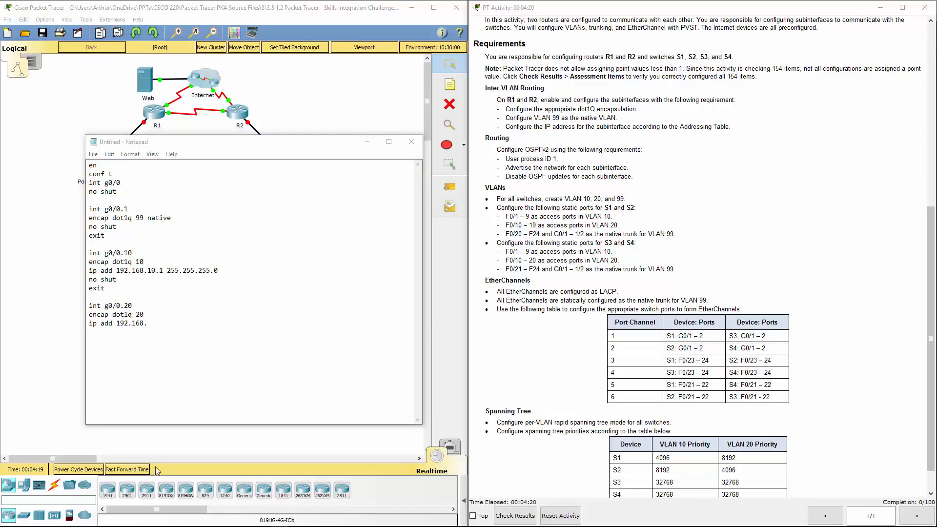
pyautogui.click(181, 316)
pyautogui.click(169, 326)
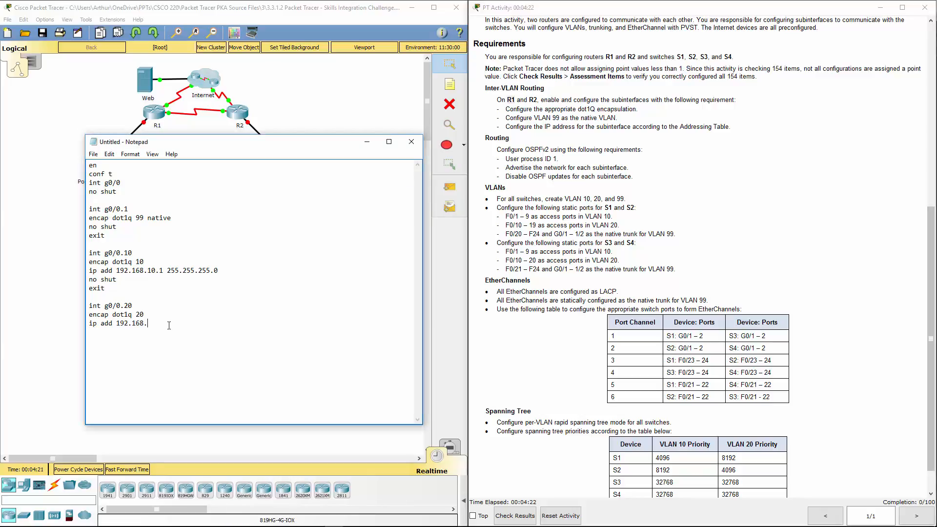
pyautogui.write('20.1 255.255.255.0')
# - Check R1's subinterface addresses in the addressing table and insert ip add 192.168.99.1 255.255.255.0 into the g0/0.1 block
pyautogui.click(593, 257)
pyautogui.scroll(6, 593, 258)
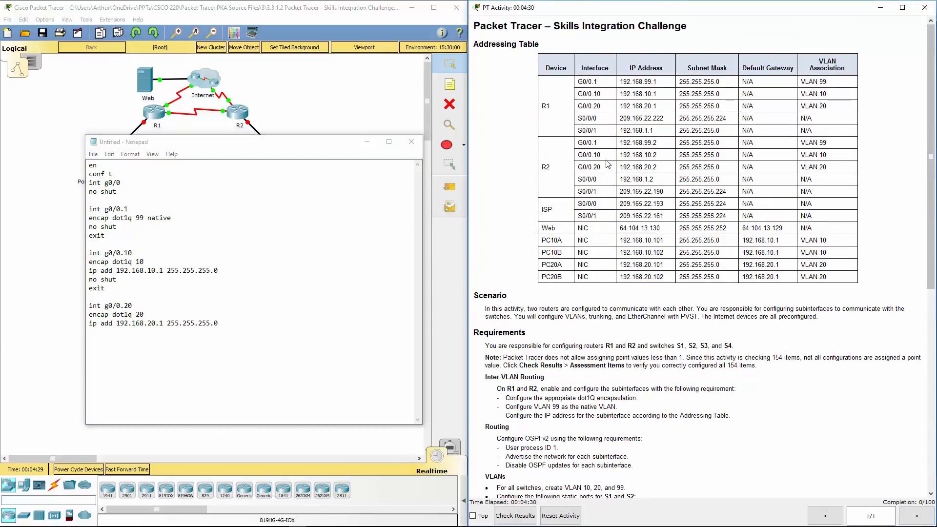
pyautogui.moveTo(627, 93); pyautogui.dragTo(658, 107)
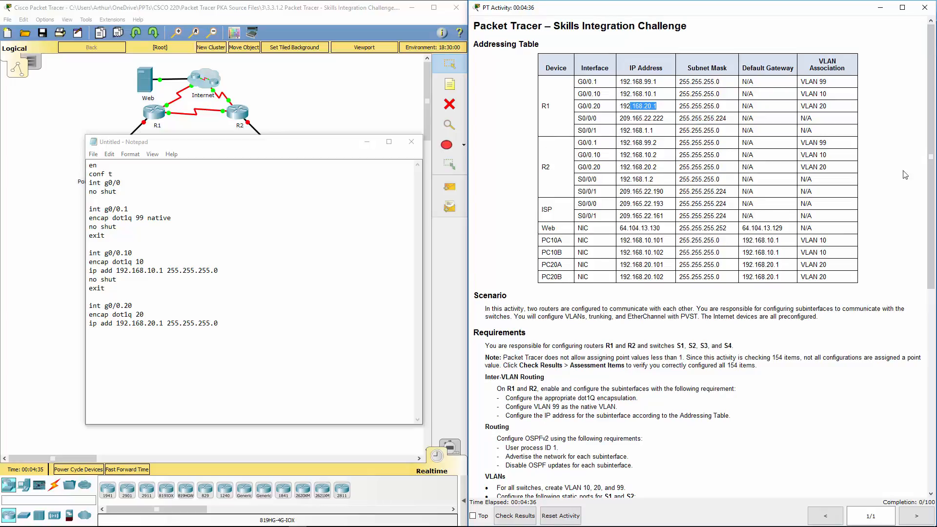
pyautogui.moveTo(627, 81); pyautogui.dragTo(657, 82)
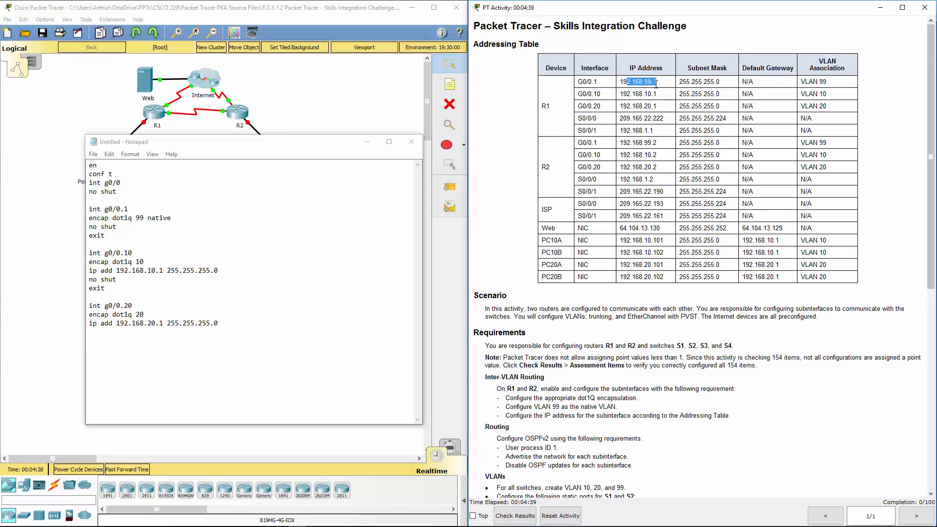
pyautogui.click(180, 218)
pyautogui.press('Return')
pyautogui.write('ip a')
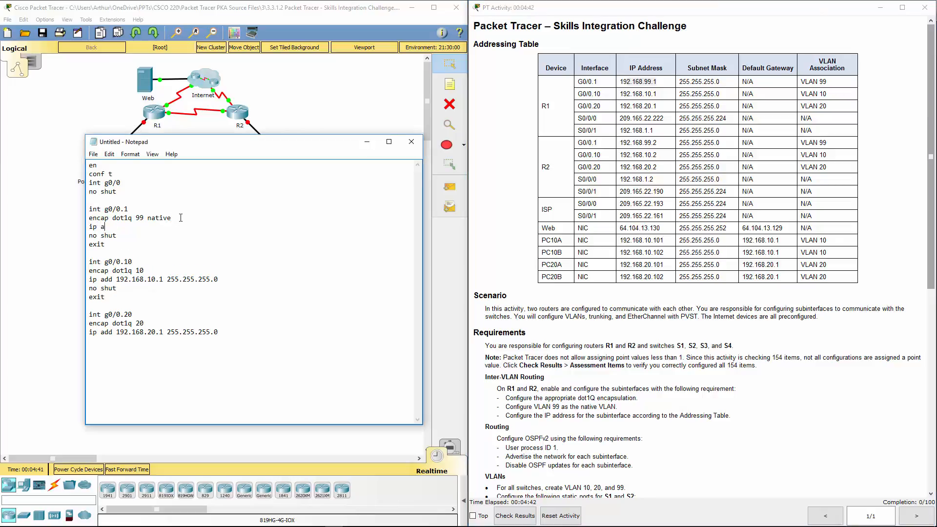
pyautogui.write('dd 192.168.99.1 255.255.255.0')
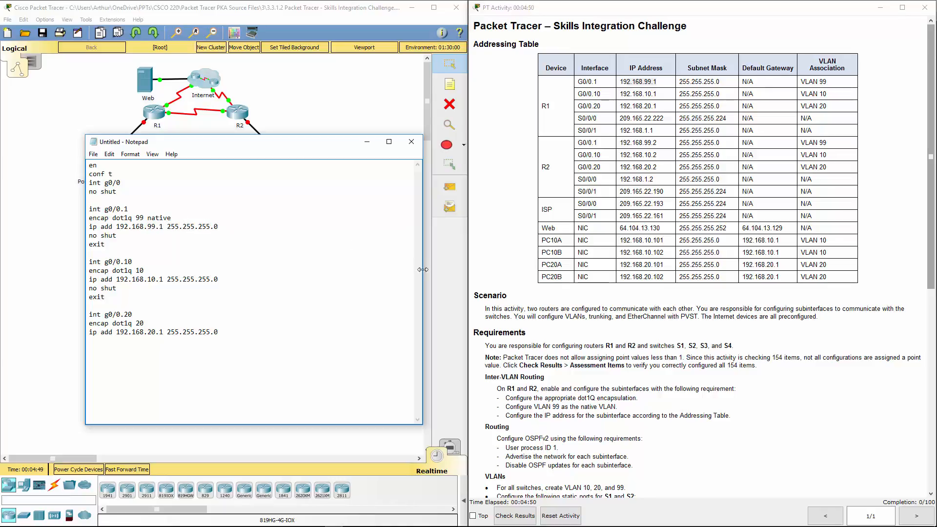
# - Review R1's serial interface addresses and the OSPFv2 routing requirements in the activity instructions
pyautogui.moveTo(657, 93); pyautogui.dragTo(651, 125)
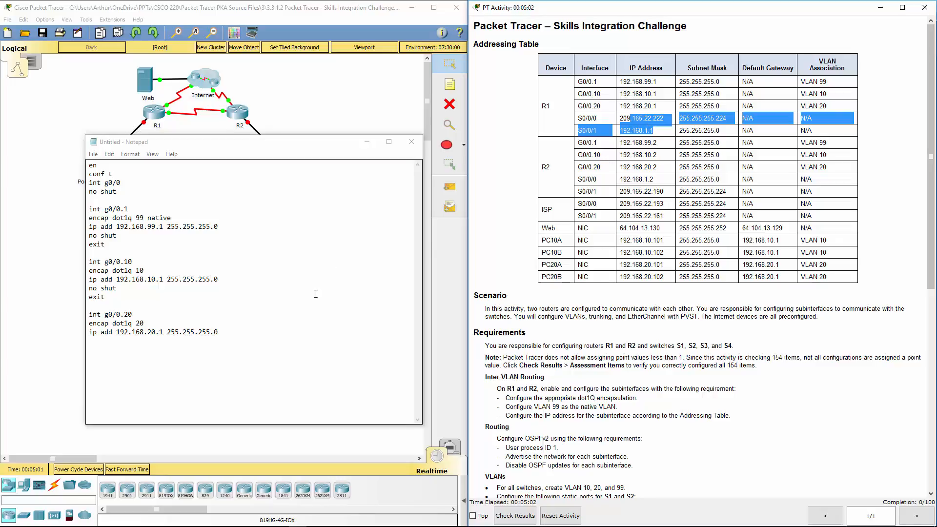
pyautogui.hotkey('alt', 'Tab')
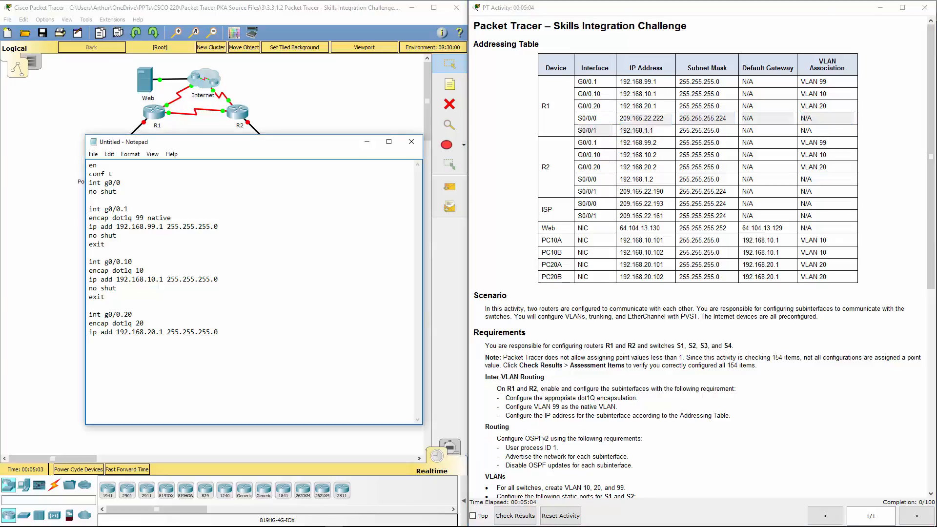
pyautogui.hotkey('alt', 'Tab')
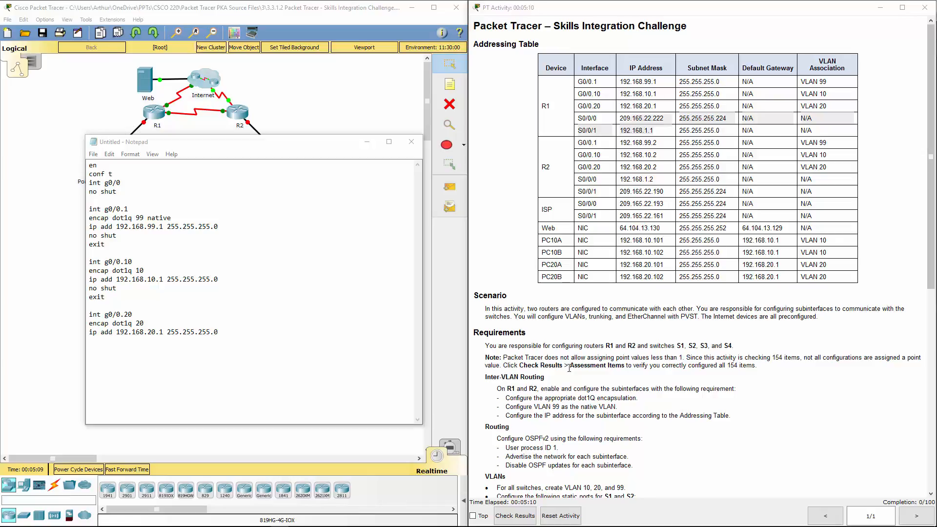
pyautogui.click(512, 381)
pyautogui.scroll(-2, 511, 381)
pyautogui.moveTo(511, 381); pyautogui.dragTo(607, 376)
# - Finish the g0/0.20 block in the Notepad script with no shut and exit
pyautogui.click(287, 335)
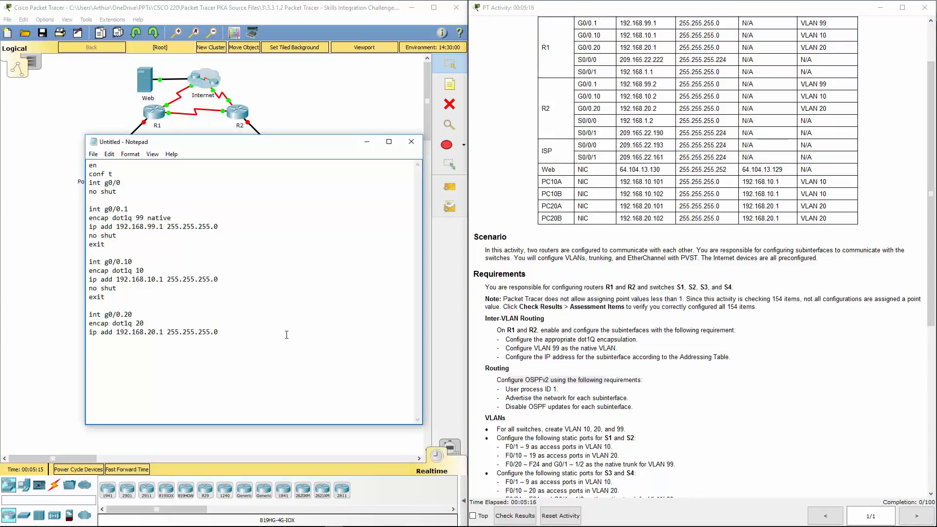
pyautogui.write('no shu')
pyautogui.write('t ')
pyautogui.write('exit')
pyautogui.press('Return')
pyautogui.press('Return')
# - Start the OSPF section with router ospf 1 and a partial passive-int g0/0. line
pyautogui.write('o')
pyautogui.press('BackSpace')
pyautogui.write('router ospf 1')
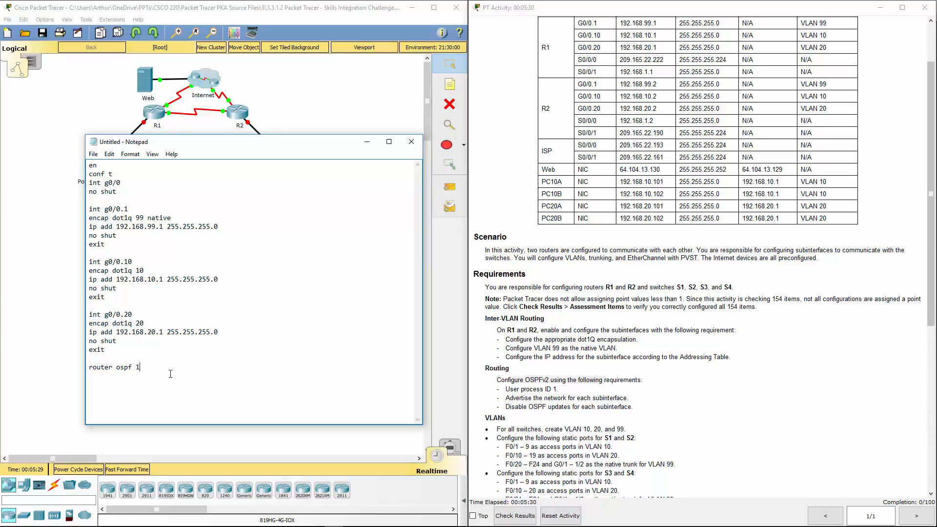
pyautogui.press('Return')
pyautogui.write('pa')
pyautogui.write('ssive-int g0/0.')
# - Duplicate the passive-int line and complete the three lines for g0/0.1, g0/0.10 and g0/0.20
pyautogui.hotkey('shift', 'Home')
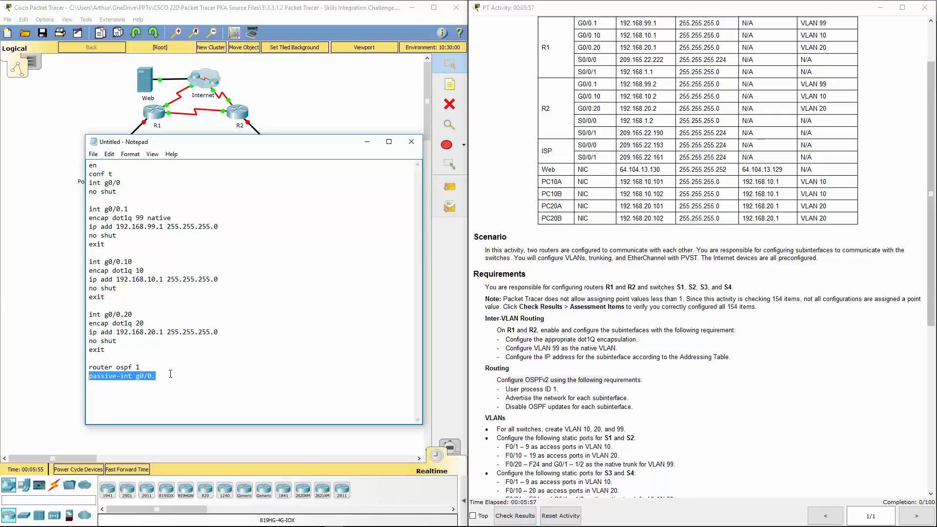
pyautogui.hotkey('ctrl', 'c')
pyautogui.press('End')
pyautogui.press('Return')
pyautogui.hotkey('ctrl', 'v')
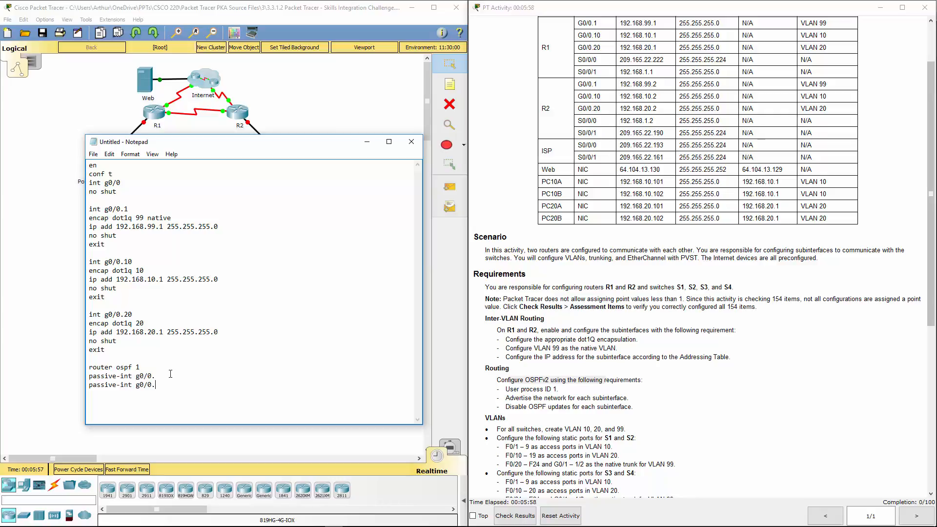
pyautogui.write('.')
pyautogui.press('Return')
pyautogui.hotkey('ctrl', 'v')
pyautogui.write('20')
pyautogui.press('Up')
pyautogui.write('10')
pyautogui.press('Up')
pyautogui.write('1')
# - Add a partial network 192.168. line below the passive-int lines, moving and enlarging the Notepad window for more room
pyautogui.press('Down')
pyautogui.press('Down')
pyautogui.write('network')
pyautogui.hotkey('shift', 'Left')
pyautogui.hotkey('shift', 'Left')
pyautogui.hotkey('shift', 'Left')
pyautogui.hotkey('shift', 'Left')
pyautogui.hotkey('shift', 'Left')
pyautogui.hotkey('shift', 'Left')
pyautogui.hotkey('shift', 'Left')
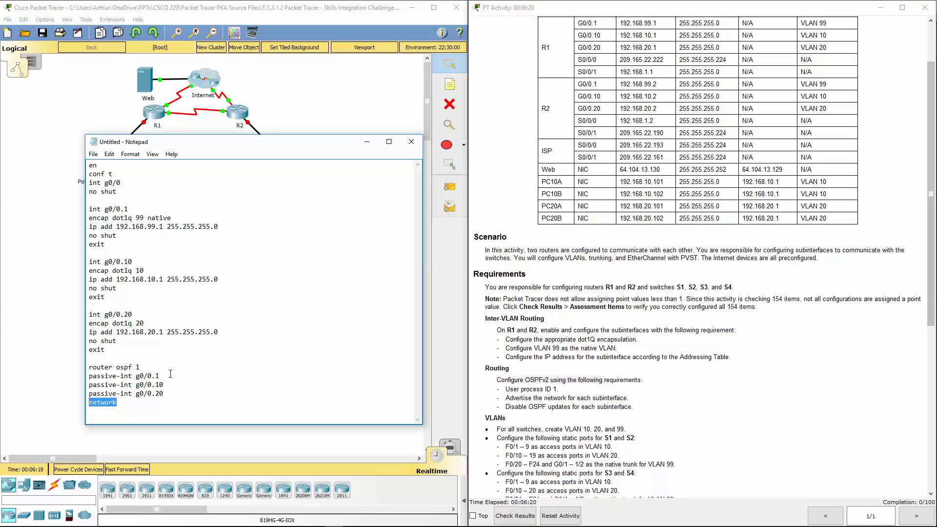
pyautogui.press('Right')
pyautogui.moveTo(295, 145); pyautogui.dragTo(314, 95)
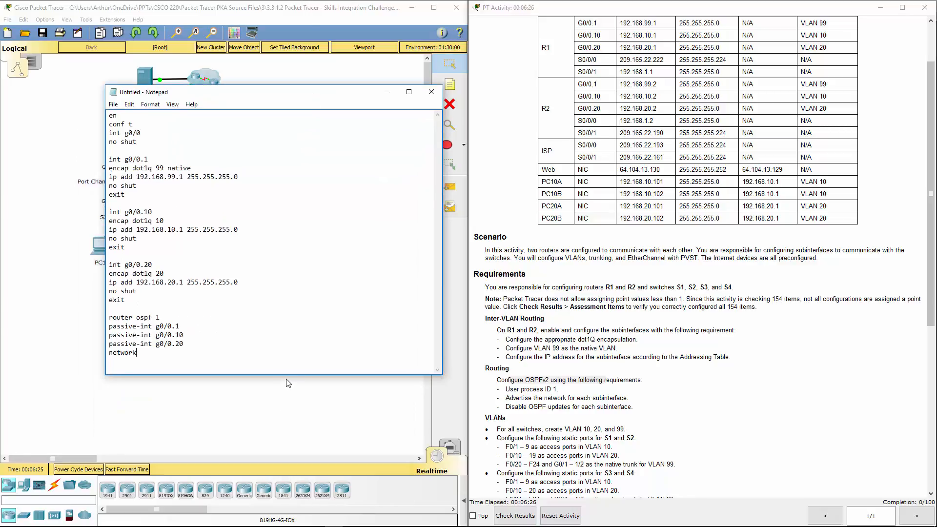
pyautogui.moveTo(286, 374); pyautogui.dragTo(283, 450)
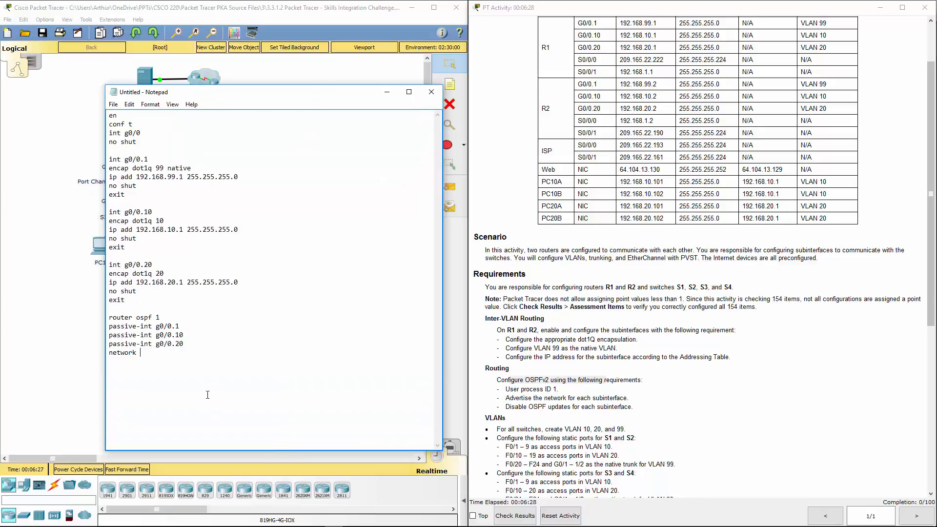
pyautogui.write('192.168.')
# - Duplicate the partial network 192.168. line twice so there are three network lines under router ospf 1
pyautogui.moveTo(173, 354); pyautogui.dragTo(111, 357)
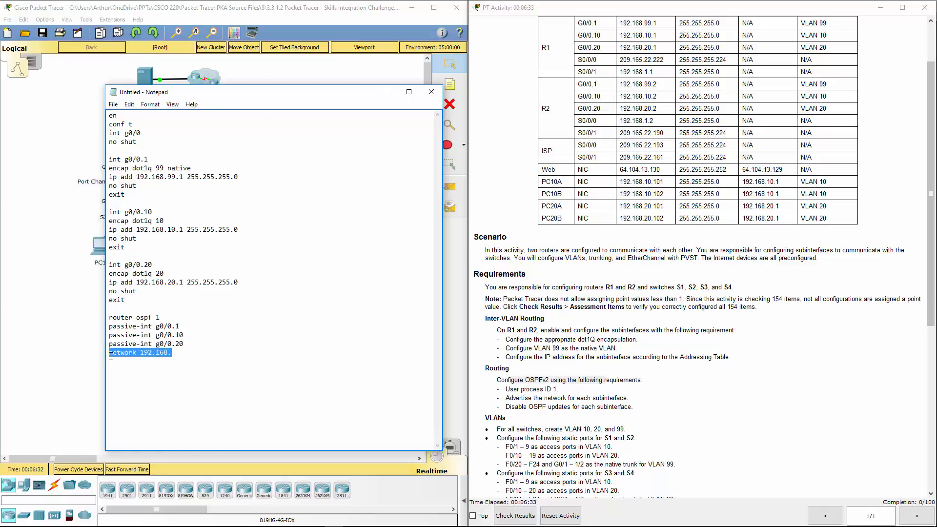
pyautogui.click(176, 353)
pyautogui.press('Return')
pyautogui.hotkey('ctrl', 'v')
pyautogui.press('Return')
pyautogui.hotkey('ctrl', 'v')
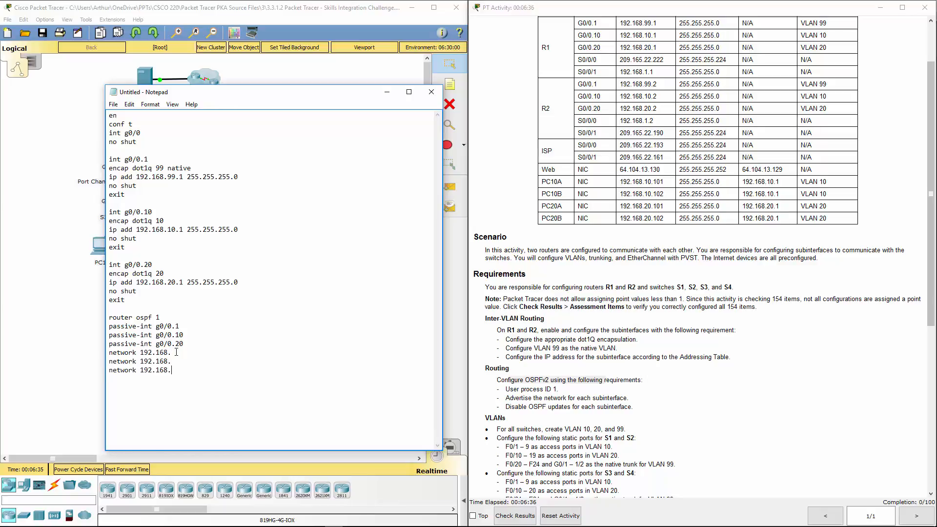
# - Complete the addresses in the three OSPF network lines as 192.168.99.0, 192.168.10.0 and 192.168.20.0
pyautogui.write('20')
pyautogui.write('10')
pyautogui.press('Up')
pyautogui.write('1')
pyautogui.press('BackSpace')
pyautogui.write('99.0')
pyautogui.press('Down')
pyautogui.write('.0')
pyautogui.press('Down')
pyautogui.write('.0 .0.0.0')
# - Add the wildcard mask 0.0.0.255 to all three network lines under router ospf 1
pyautogui.press('BackSpace')
pyautogui.press('BackSpace')
pyautogui.press('BackSpace')
pyautogui.press('BackSpace')
pyautogui.press('BackSpace')
pyautogui.press('BackSpace')
pyautogui.press('BackSpace')
pyautogui.write('0.0.0.255')
pyautogui.hotkey('shift', 'Left')
pyautogui.hotkey('shift', 'Left')
pyautogui.hotkey('shift', 'Left')
pyautogui.hotkey('shift', 'Left')
pyautogui.hotkey('shift', 'Left')
pyautogui.hotkey('shift', 'Left')
pyautogui.hotkey('shift', 'Left')
pyautogui.hotkey('shift', 'Left')
pyautogui.hotkey('shift', 'Left')
pyautogui.hotkey('shift', 'Left')
pyautogui.hotkey('ctrl', 'c')
pyautogui.press('Up')
pyautogui.hotkey('ctrl', 'v')
pyautogui.press('Up')
pyautogui.hotkey('ctrl', 'v')
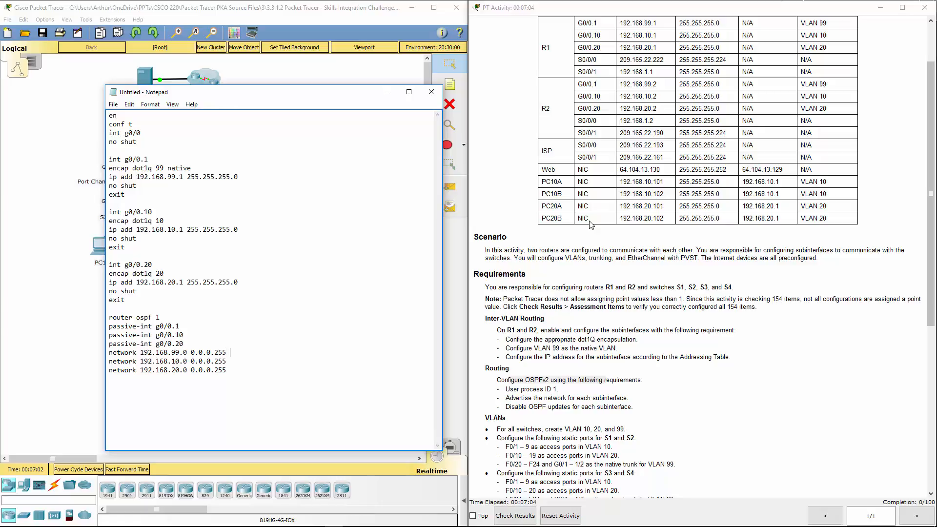
# - Append area 0 to all three OSPF network lines
pyautogui.write('area 0')
pyautogui.hotkey('shift', 'Left')
pyautogui.hotkey('shift', 'Left')
pyautogui.hotkey('shift', 'Left')
pyautogui.hotkey('shift', 'Left')
pyautogui.hotkey('shift', 'Left')
pyautogui.hotkey('shift', 'Left')
pyautogui.hotkey('shift', 'Left')
pyautogui.hotkey('ctrl', 'c')
pyautogui.press('Down')
pyautogui.hotkey('ctrl', 'v')
pyautogui.press('Down')
pyautogui.hotkey('ctrl', 'v')
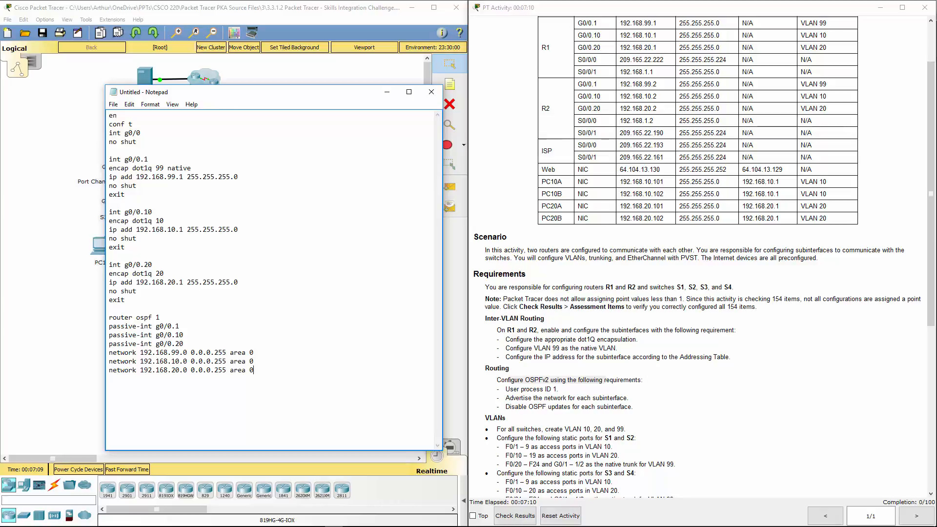
# - Copy the whole R1 script from Notepad and open router R1's command line in Packet Tracer
pyautogui.click(931, 196)
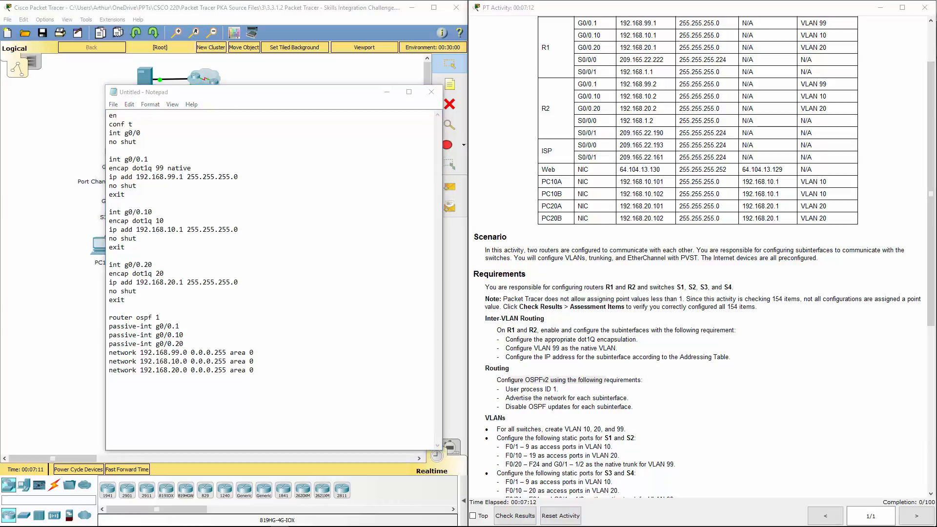
pyautogui.click(280, 378)
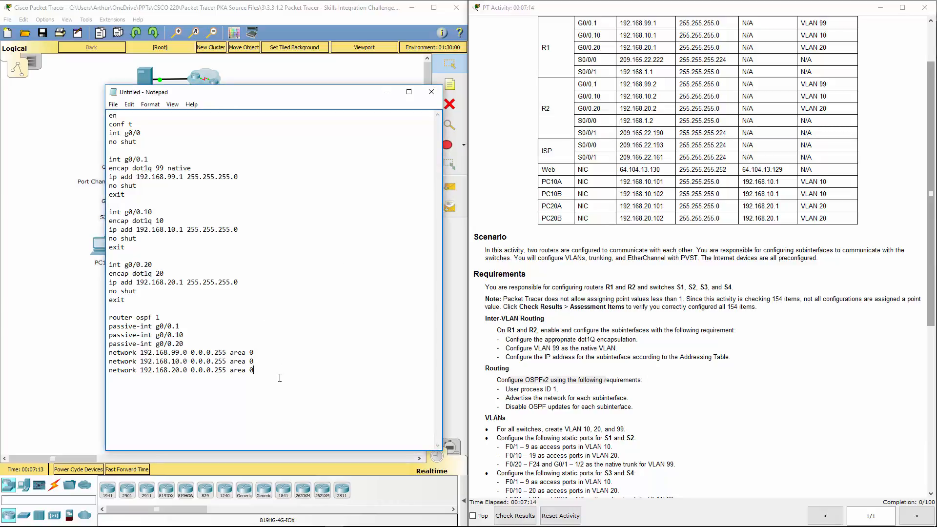
pyautogui.moveTo(273, 377); pyautogui.dragTo(37, 85)
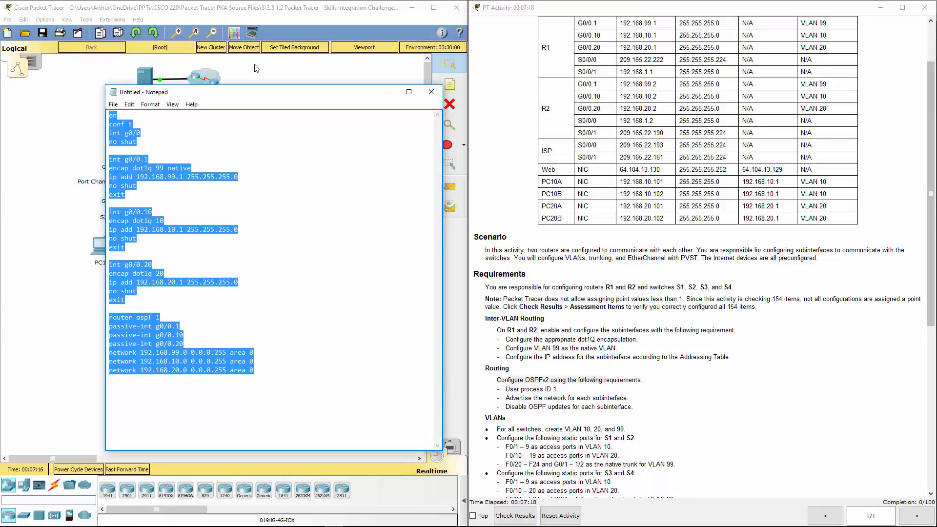
pyautogui.moveTo(261, 94); pyautogui.dragTo(659, 85)
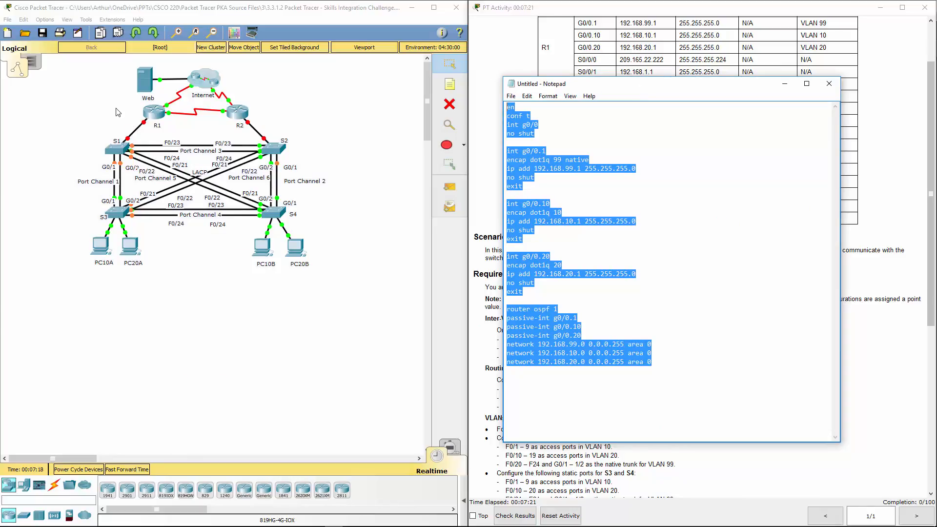
pyautogui.click(151, 114)
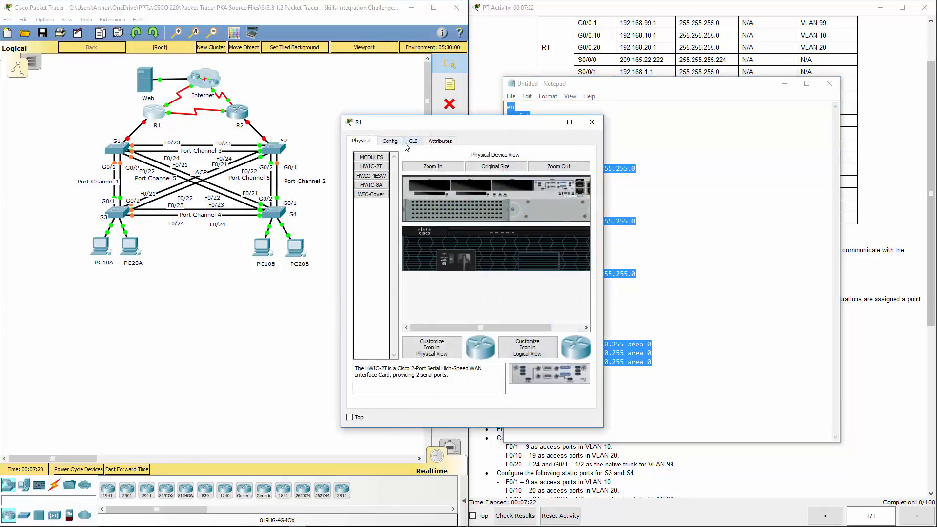
pyautogui.click(412, 142)
# - Paste the script at R1's prompt, review the executed commands and close the R1 window
pyautogui.press('Return')
pyautogui.press('Return')
pyautogui.press('Return')
pyautogui.press('Return')
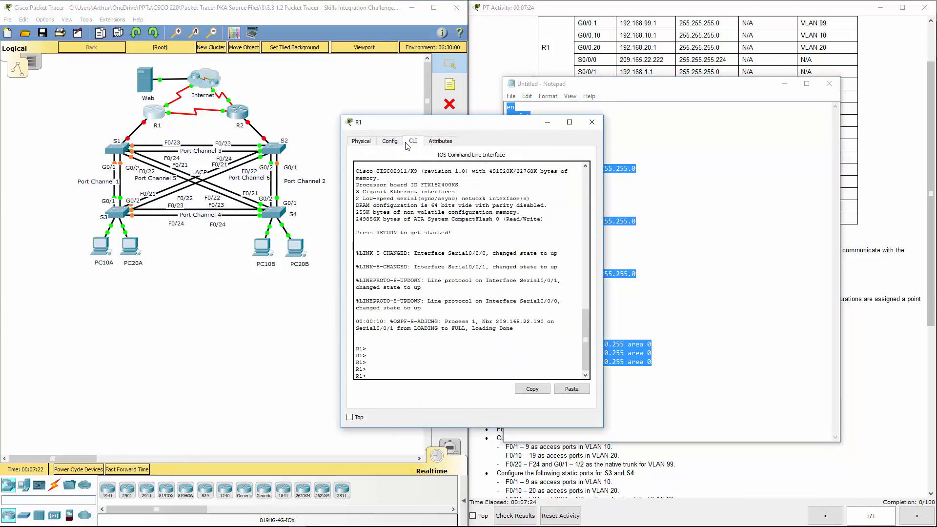
pyautogui.click(575, 390)
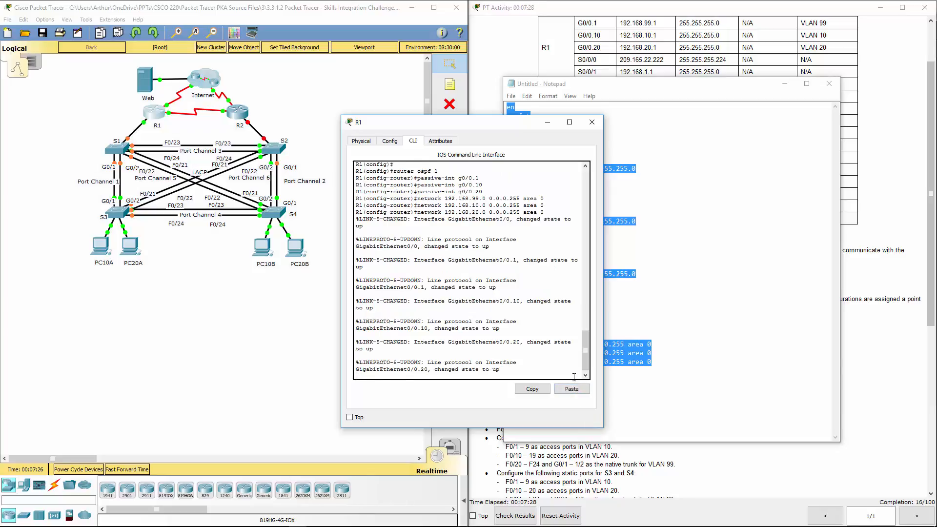
pyautogui.press('Return')
pyautogui.press('Return')
pyautogui.moveTo(586, 367); pyautogui.dragTo(584, 314)
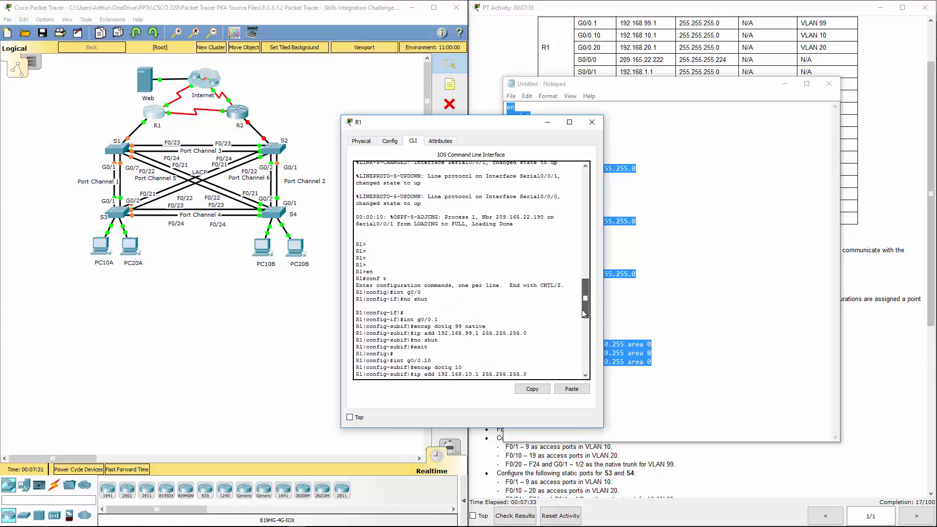
pyautogui.click(592, 122)
# - Change the script's subinterface addresses to 192.168.99.2, 192.168.10.2 and 192.168.20.2 for R2, and check them against the addressing table
pyautogui.moveTo(632, 93); pyautogui.dragTo(239, 92)
pyautogui.hotkey('alt', 'Tab')
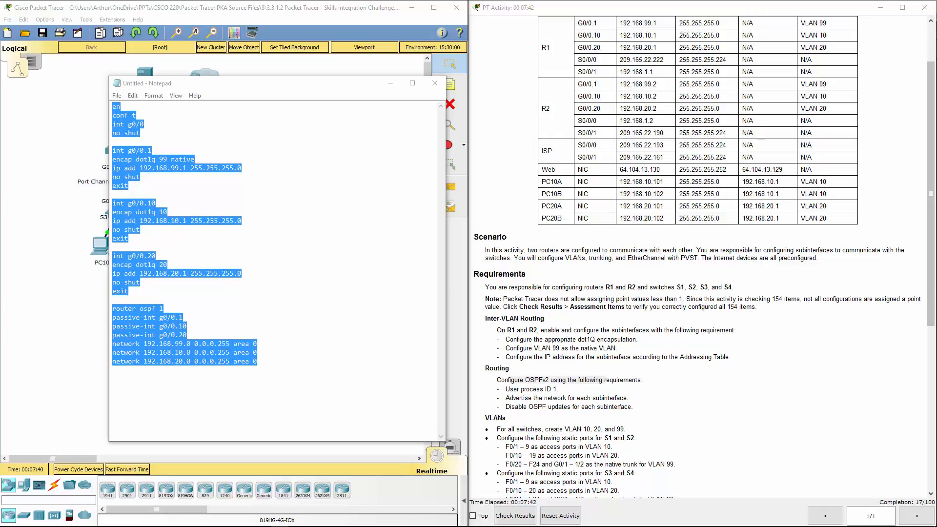
pyautogui.hotkey('alt', 'Tab')
pyautogui.click(186, 167)
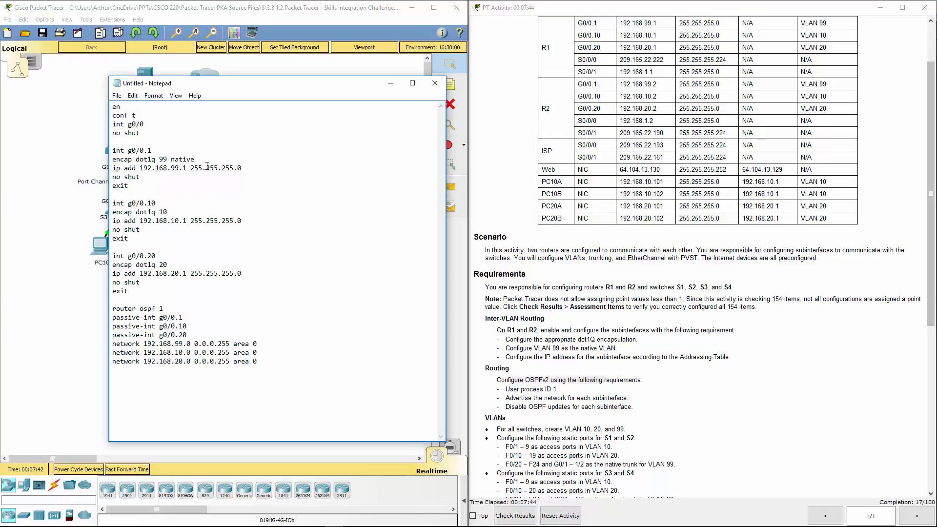
pyautogui.press('Delete')
pyautogui.write('2')
pyautogui.press('Down')
pyautogui.press('Down')
pyautogui.press('Down')
pyautogui.press('Down')
pyautogui.press('Down')
pyautogui.press('Down')
pyautogui.press('BackSpace')
pyautogui.write('2')
pyautogui.click(188, 274)
pyautogui.press('BackSpace')
pyautogui.write('2')
pyautogui.moveTo(639, 97)
pyautogui.mouseDown()
pyautogui.moveTo(663, 84)
pyautogui.moveTo(644, 91)
pyautogui.moveTo(655, 96)
pyautogui.mouseUp()
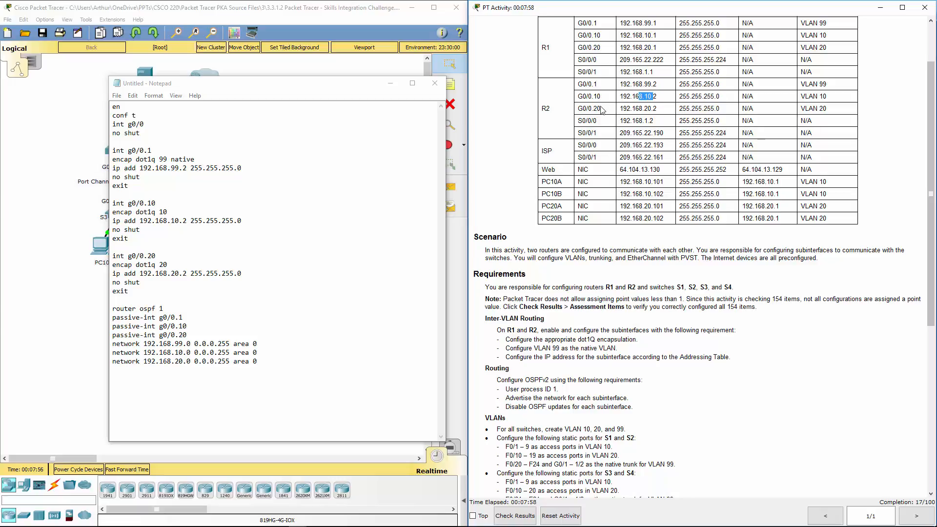
pyautogui.click(645, 96)
pyautogui.moveTo(620, 109); pyautogui.dragTo(643, 108)
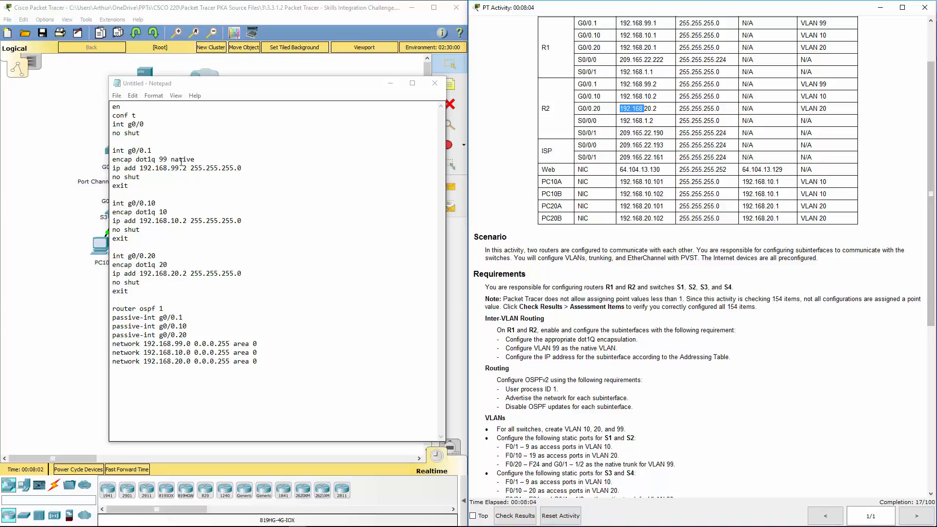
pyautogui.moveTo(183, 168); pyautogui.dragTo(187, 168)
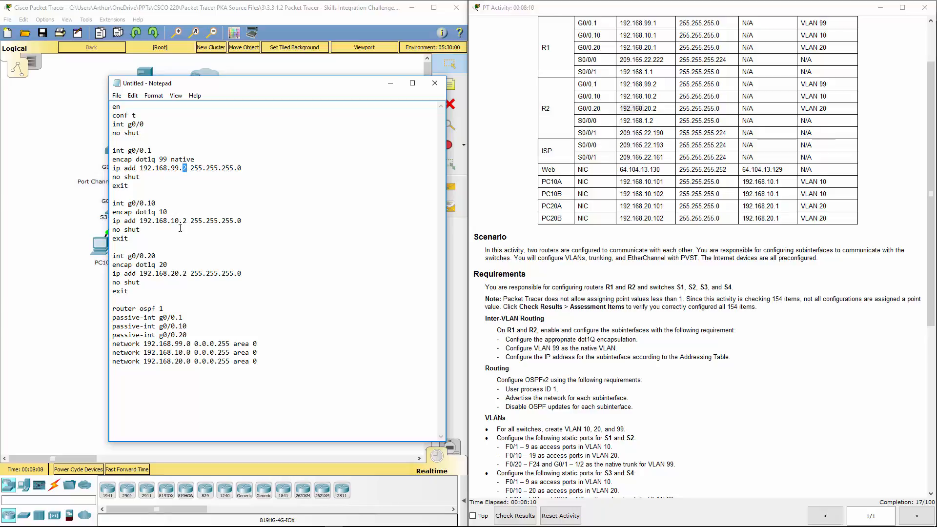
pyautogui.doubleClick(176, 272)
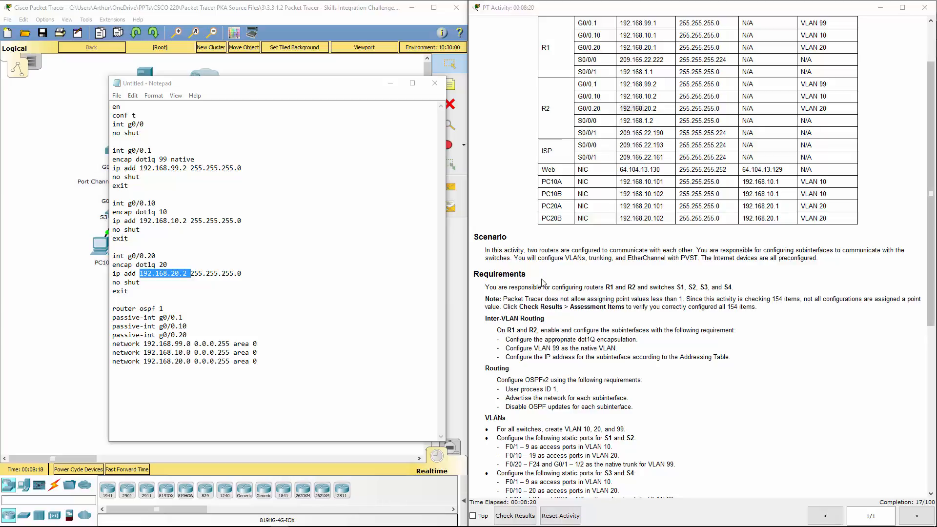
# - Copy the whole R2 script from Notepad and open router R2's command line
pyautogui.moveTo(257, 362); pyautogui.dragTo(99, 92)
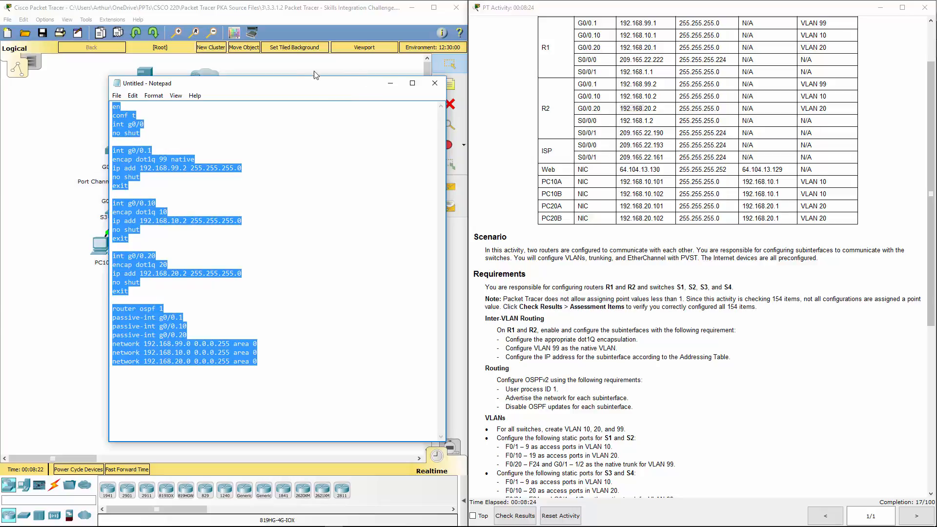
pyautogui.moveTo(295, 83); pyautogui.dragTo(697, 57)
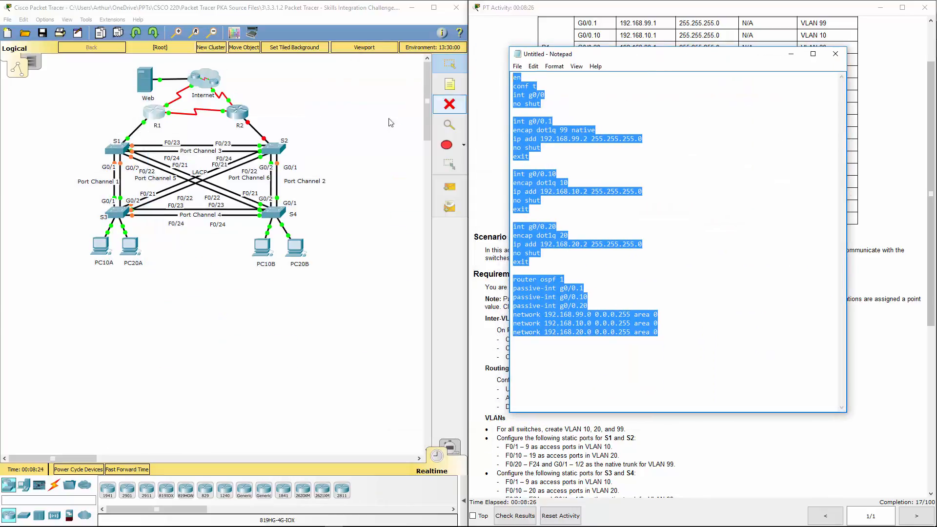
pyautogui.click(244, 112)
pyautogui.click(413, 141)
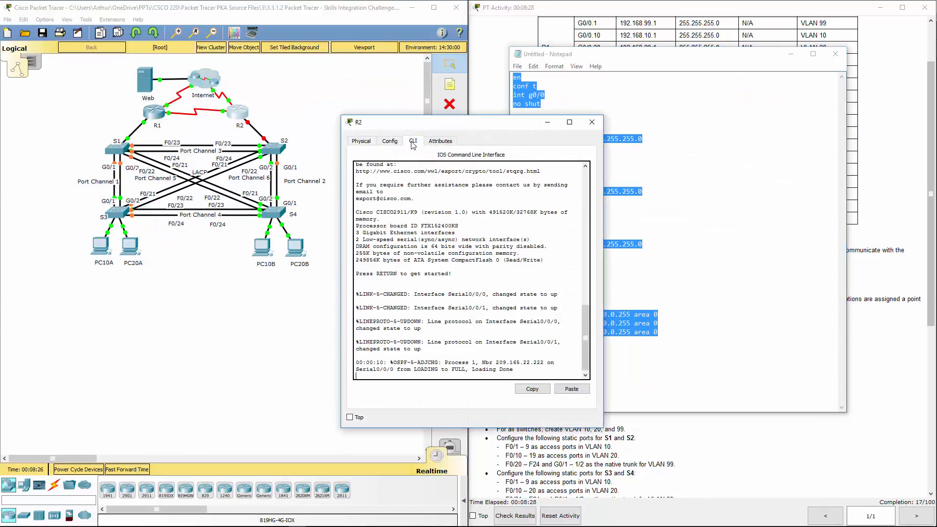
# - Paste the script at R2's prompt and close the R2 window
pyautogui.press('Return')
pyautogui.press('Return')
pyautogui.press('Return')
pyautogui.press('Return')
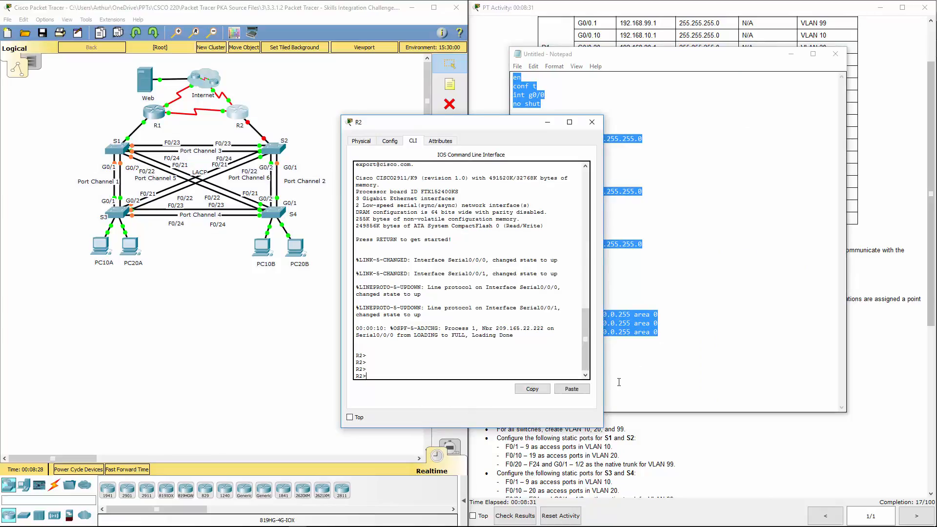
pyautogui.click(572, 389)
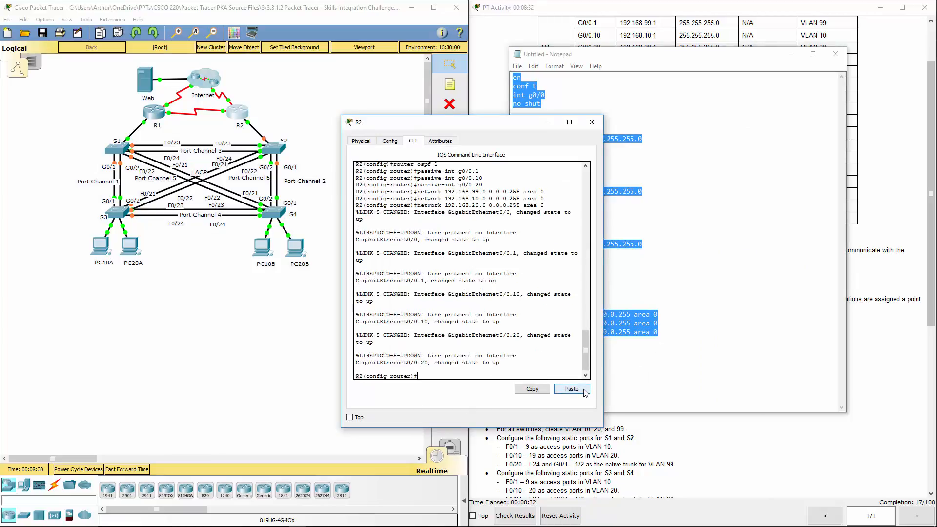
pyautogui.click(592, 122)
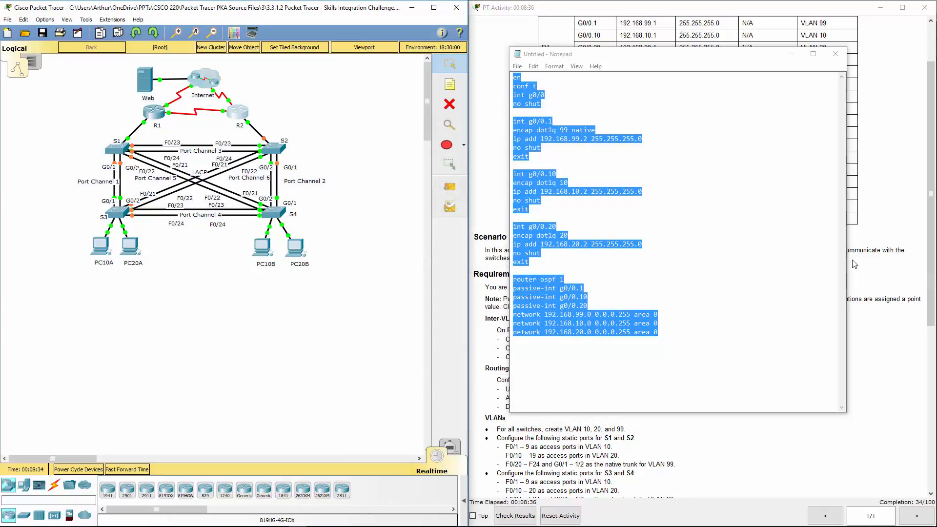
# - Bring Notepad back over the topology and remove the entire R2 script from it
pyautogui.moveTo(647, 55); pyautogui.dragTo(0, 30)
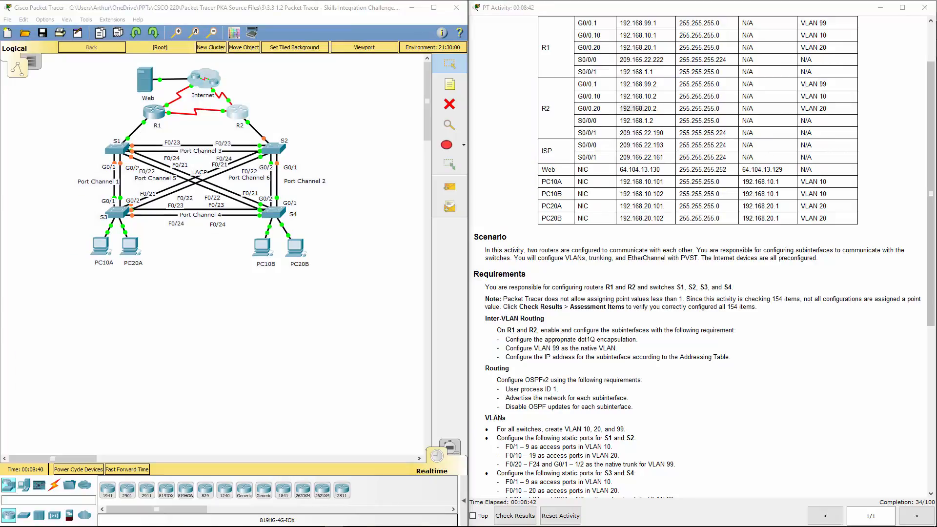
pyautogui.click(583, 331)
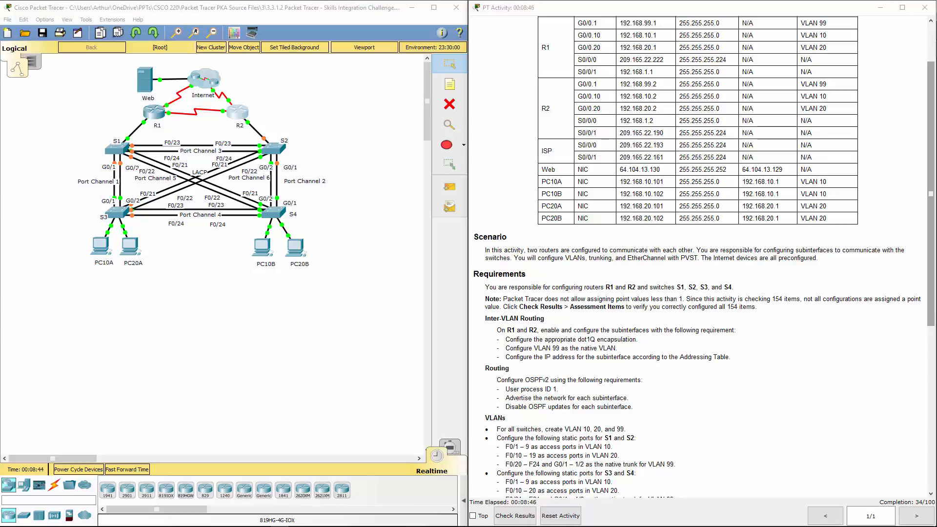
pyautogui.moveTo(0, 118); pyautogui.dragTo(241, 113)
pyautogui.moveTo(277, 399); pyautogui.dragTo(70, 89)
pyautogui.hotkey('ctrl', 'x')
# - Start the switch script in Notepad with en, conf t, vlan 10, vlan 20 and vlan 99, following the VLANs requirements
pyautogui.click(604, 331)
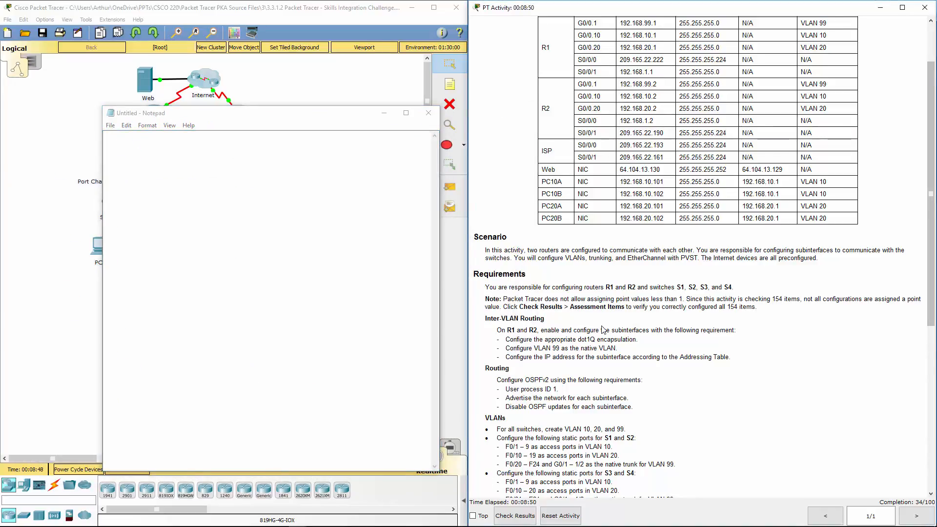
pyautogui.scroll(-3, 604, 331)
pyautogui.scroll(-3, 604, 330)
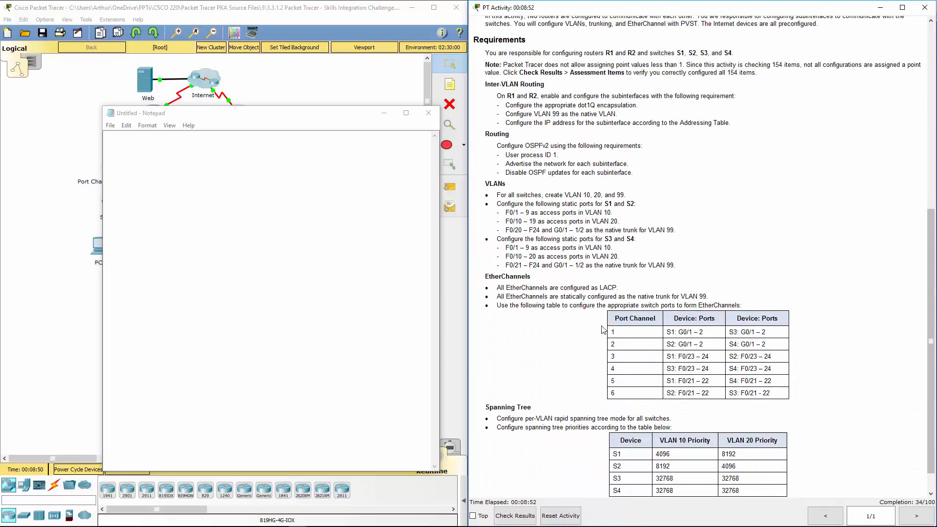
pyautogui.click(308, 267)
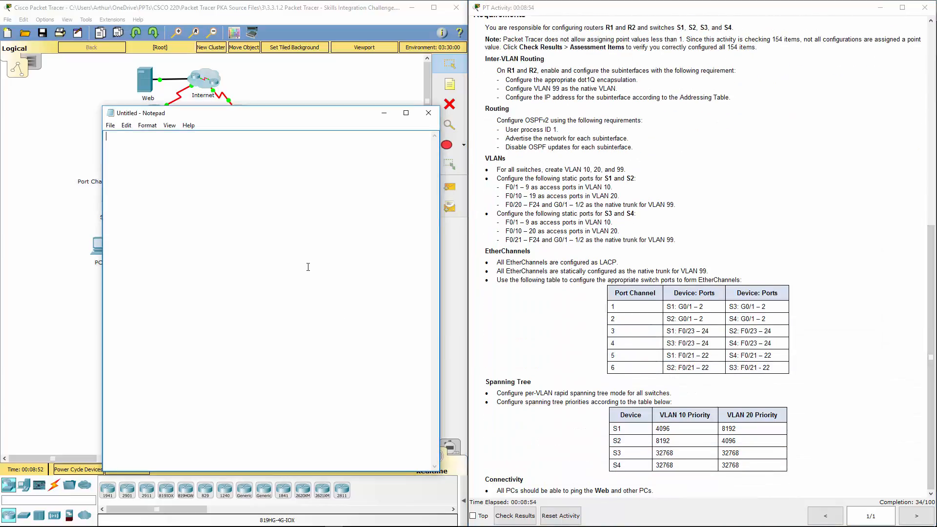
pyautogui.write('en')
pyautogui.press('Return')
pyautogui.write('conf t')
pyautogui.press('Return')
pyautogui.write('vlan 10cvl;n')
pyautogui.press('BackSpace')
pyautogui.press('BackSpace')
pyautogui.write('an 20')
pyautogui.press('Return')
pyautogui.write('vlan 99')
pyautogui.press('Return')
# - Add an int range fa0/1-9 block with sw mo acc and sw access vlan 10
pyautogui.write('int ranmge')
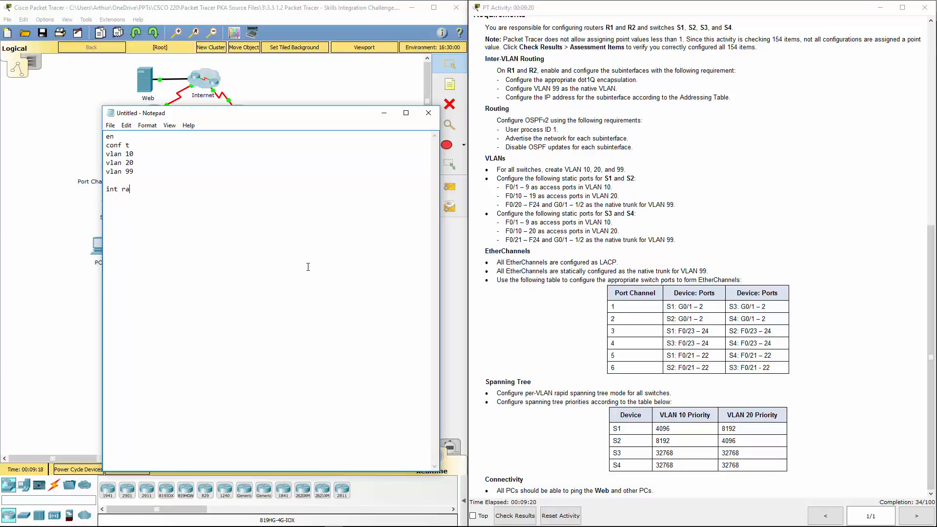
pyautogui.press('BackSpace')
pyautogui.press('BackSpace')
pyautogui.press('BackSpace')
pyautogui.write('ge f0/')
pyautogui.press('BackSpace')
pyautogui.write('a0/1-9')
pyautogui.press('Return')
pyautogui.write('sw mo a')
pyautogui.write('cc ')
pyautogui.write('sw ac')
pyautogui.write('cess vlan ')
pyautogui.write('10')
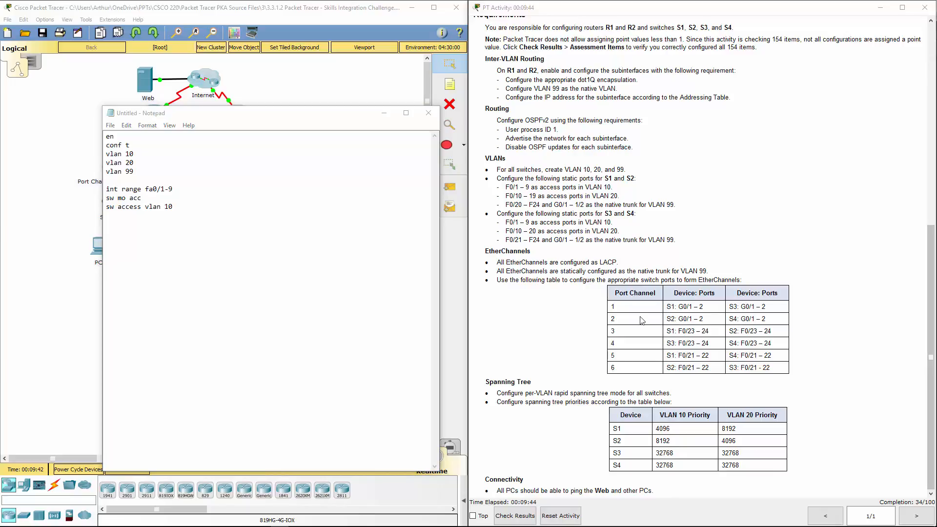
# - Check the S1 and S2 port requirements, end the fa0/1-9 block with exit and paste a copy of its three lines below
pyautogui.click(685, 311)
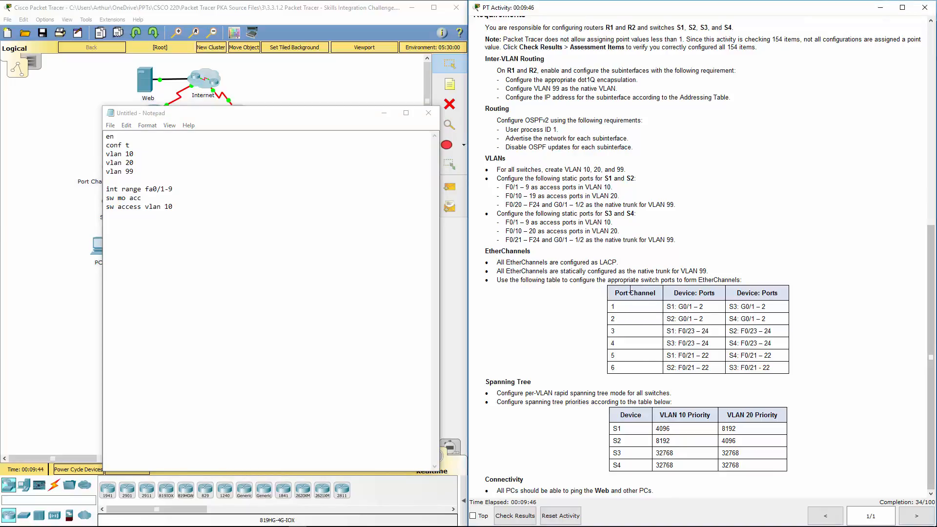
pyautogui.moveTo(524, 189); pyautogui.dragTo(684, 204)
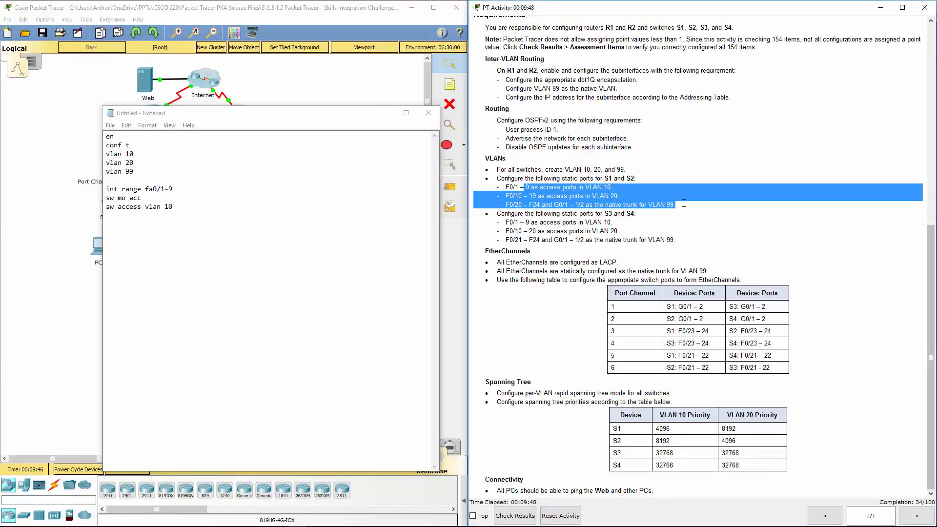
pyautogui.click(343, 243)
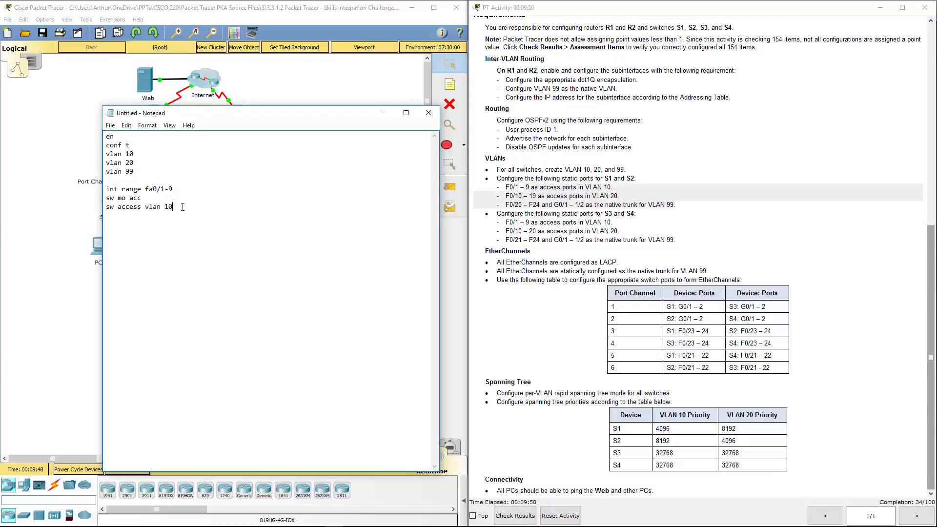
pyautogui.moveTo(174, 206); pyautogui.dragTo(102, 190)
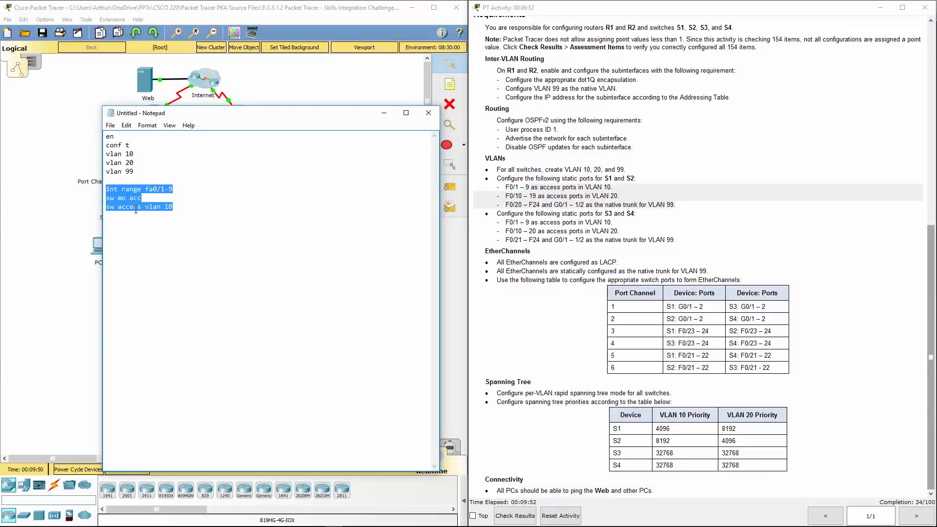
pyautogui.click(193, 214)
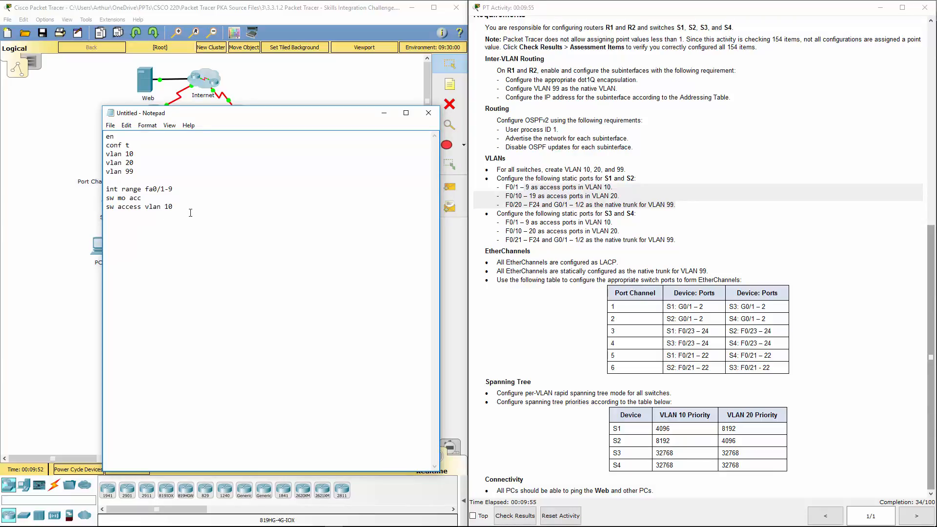
pyautogui.write('exit')
pyautogui.press('Return')
pyautogui.press('Return')
pyautogui.hotkey('ctrl', 'v')
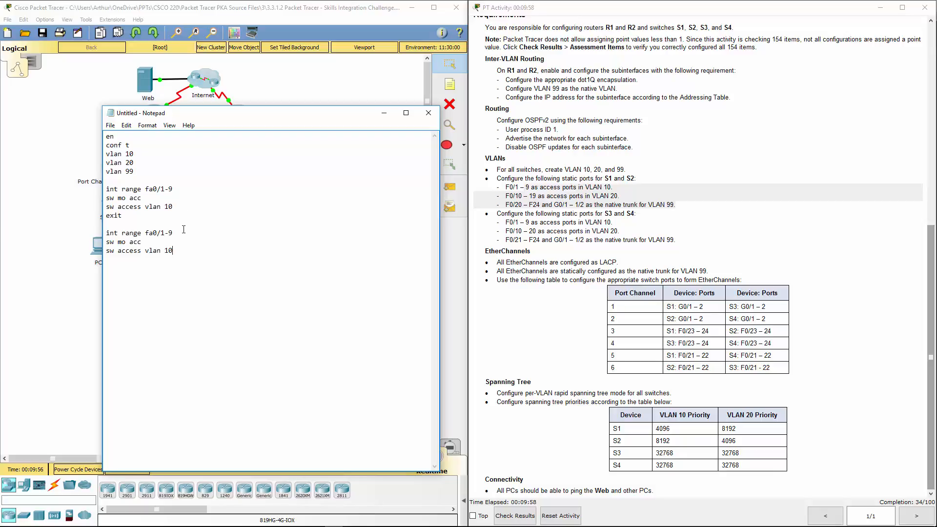
# - Change the second port block to int range fa0/10-19 with sw access vlan 20 and end it with exit
pyautogui.click(180, 233)
pyautogui.press('BackSpace')
pyautogui.press('BackSpace')
pyautogui.press('BackSpace')
pyautogui.write('10-19')
pyautogui.click(184, 252)
pyautogui.press('BackSpace')
pyautogui.press('BackSpace')
pyautogui.write('20')
pyautogui.press('Return')
pyautogui.write('exit')
# - Paste a third port block and turn it into int range fa0/20-24, g0/1-2 with sw mo trunk, removing its access VLAN line
pyautogui.hotkey('ctrl', 'v')
pyautogui.click(199, 277)
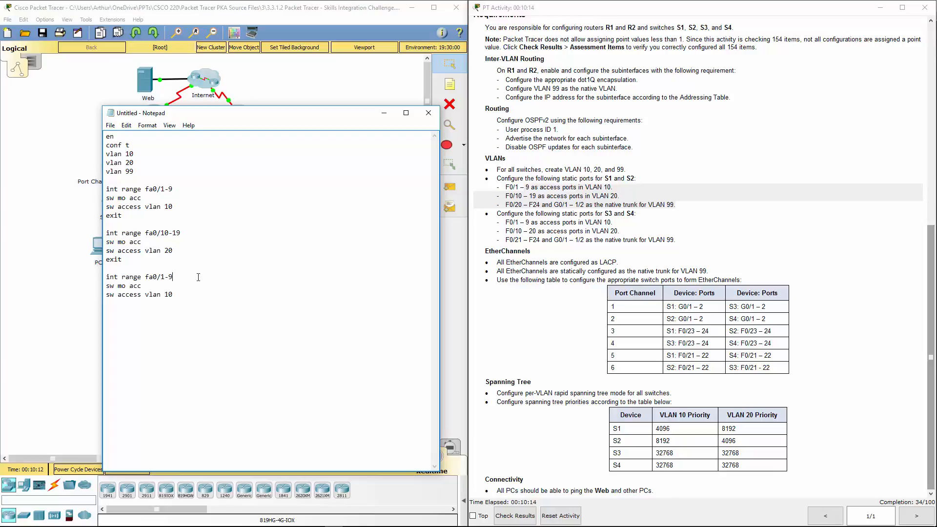
pyautogui.press('BackSpace')
pyautogui.press('BackSpace')
pyautogui.press('BackSpace')
pyautogui.write('20-24, g0/1-2')
pyautogui.press('BackSpace')
pyautogui.press('BackSpace')
pyautogui.press('BackSpace')
pyautogui.write('trunk')
pyautogui.moveTo(173, 294); pyautogui.dragTo(101, 293)
pyautogui.press('BackSpace')
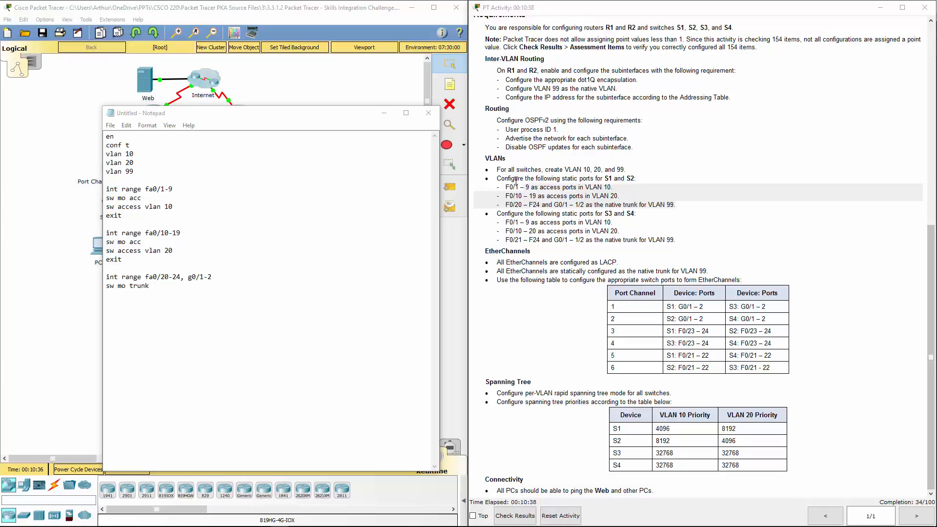
# - Review the S1 and S2 port requirements and add the lines int range g0/1-2, int range fa0/21-22 and int range fa0/23-24 to the script
pyautogui.moveTo(506, 187); pyautogui.dragTo(686, 202)
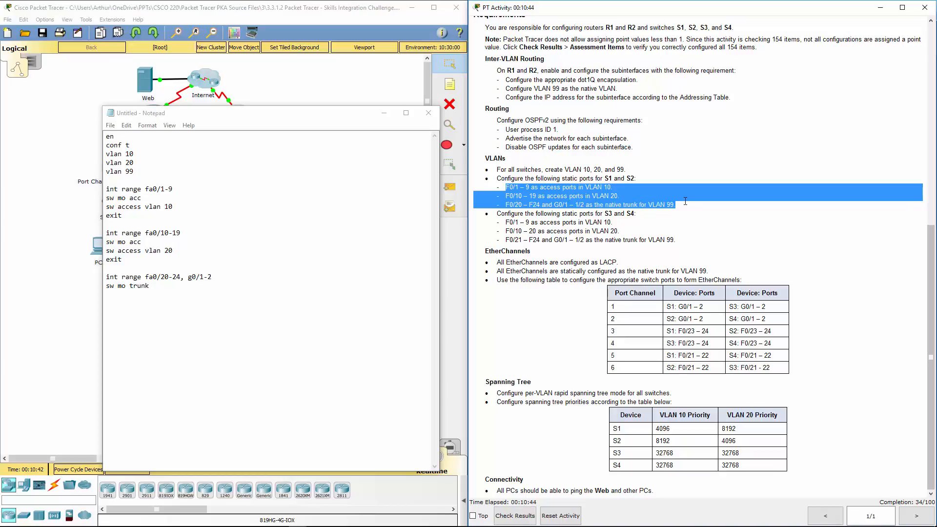
pyautogui.doubleClick(606, 179)
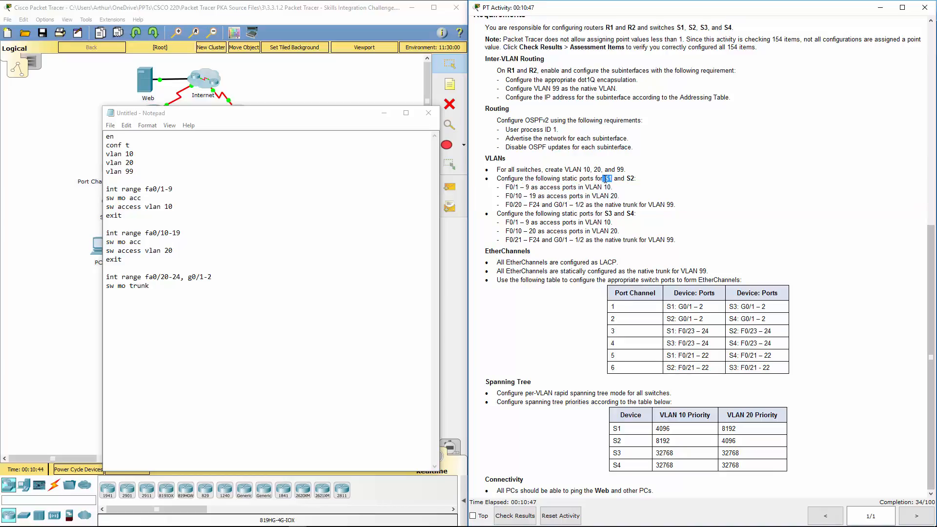
pyautogui.doubleClick(631, 179)
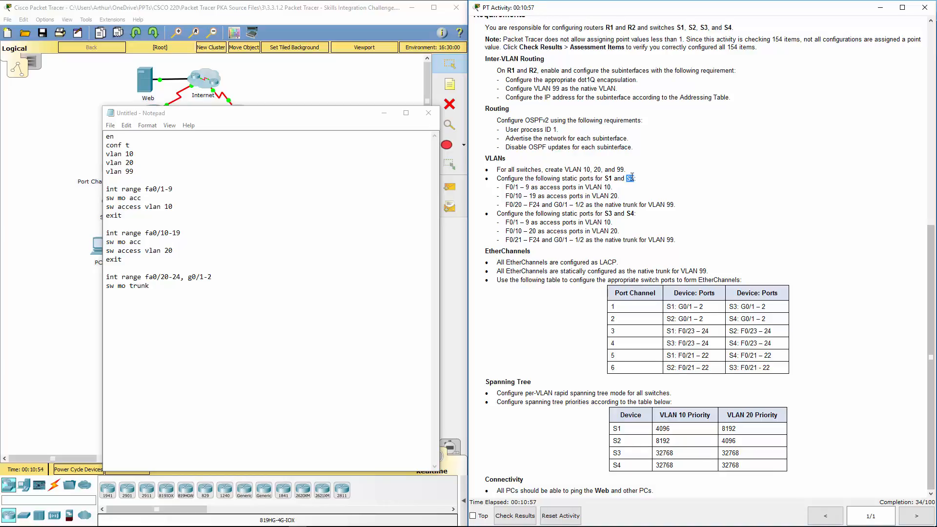
pyautogui.click(234, 331)
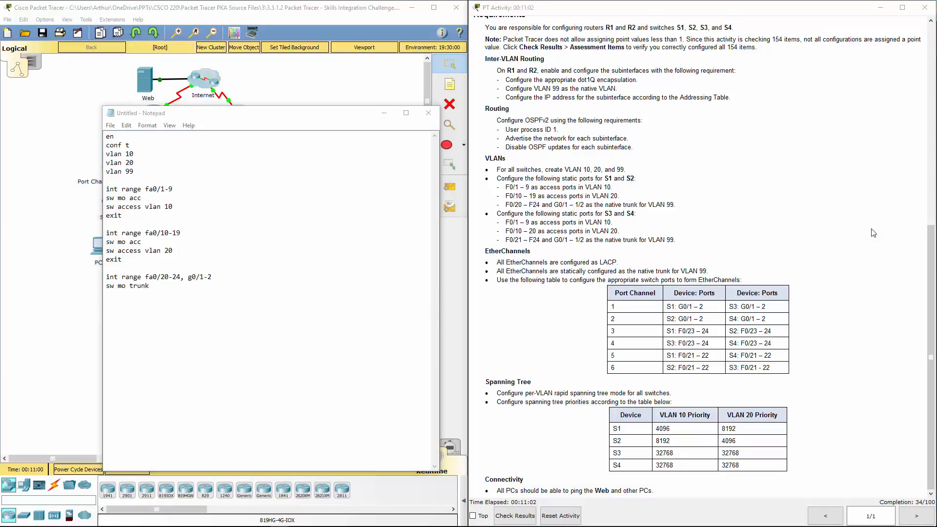
pyautogui.click(245, 297)
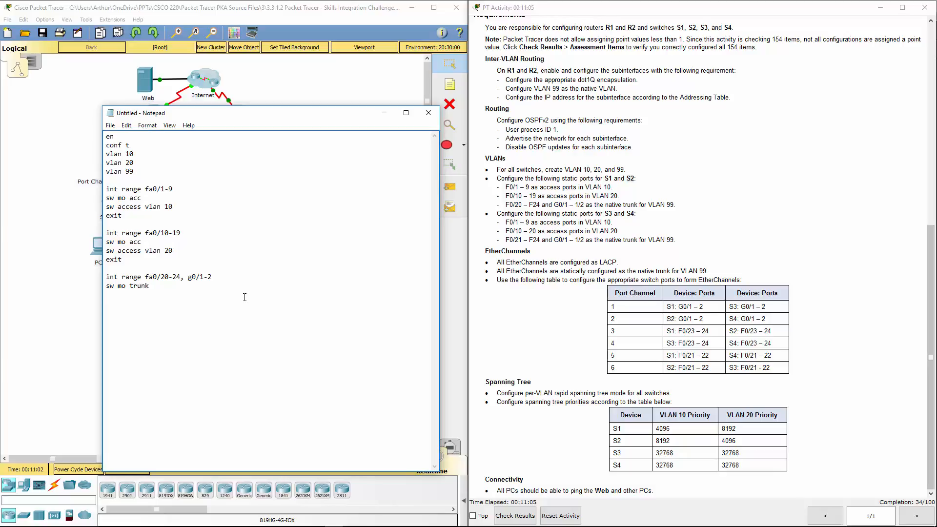
pyautogui.write('int range g0/1-2')
pyautogui.press('Return')
pyautogui.press('Return')
pyautogui.write('int range fa0/21-22')
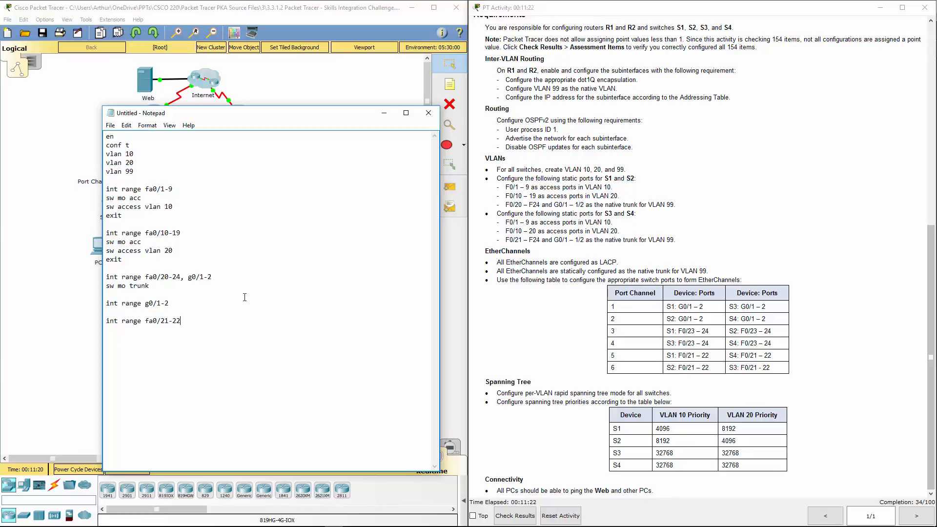
pyautogui.press('Return')
pyautogui.press('Return')
pyautogui.write('int range fa0/23-24')
# - Make room below the g0/1-2 and fa0/21-22 range lines and add channel-group 1 mode active under g0/1-2
pyautogui.click(123, 311)
pyautogui.press('Return')
pyautogui.click(126, 338)
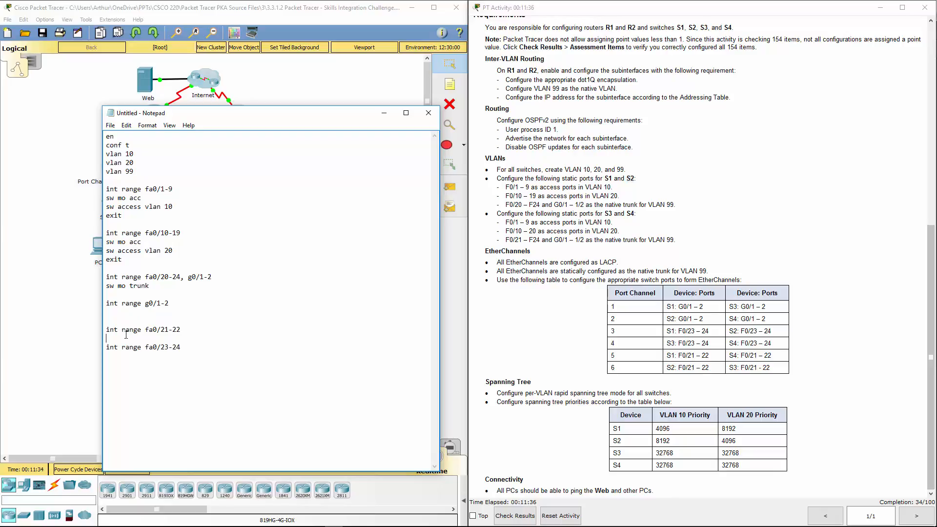
pyautogui.press('Return')
pyautogui.click(118, 315)
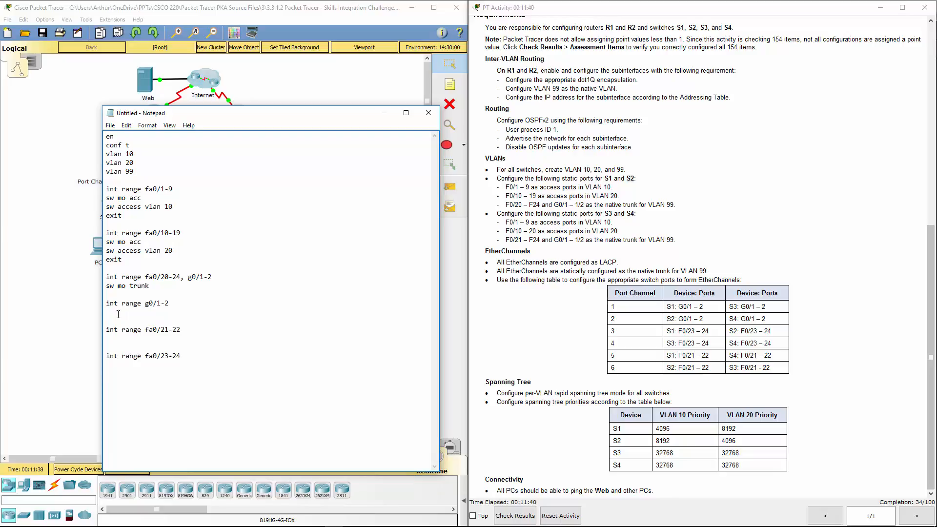
pyautogui.write('channel-group 1 mode active')
# - Copy the channel-group 1 mode active line under the fa0/21-22 and fa0/23-24 ranges
pyautogui.hotkey('shift', 'Left')
pyautogui.hotkey('shift', 'Left')
pyautogui.hotkey('shift', 'Left')
pyautogui.hotkey('shift', 'Left')
pyautogui.hotkey('shift', 'Left')
pyautogui.hotkey('shift', 'Left')
pyautogui.hotkey('shift', 'Left')
pyautogui.hotkey('shift', 'Left')
pyautogui.hotkey('shift', 'Left')
pyautogui.hotkey('shift', 'Left')
pyautogui.hotkey('shift', 'Left')
pyautogui.hotkey('shift', 'Left')
pyautogui.hotkey('shift', 'Left')
pyautogui.hotkey('shift', 'Left')
pyautogui.hotkey('shift', 'Left')
pyautogui.hotkey('shift', 'Left')
pyautogui.hotkey('shift', 'Left')
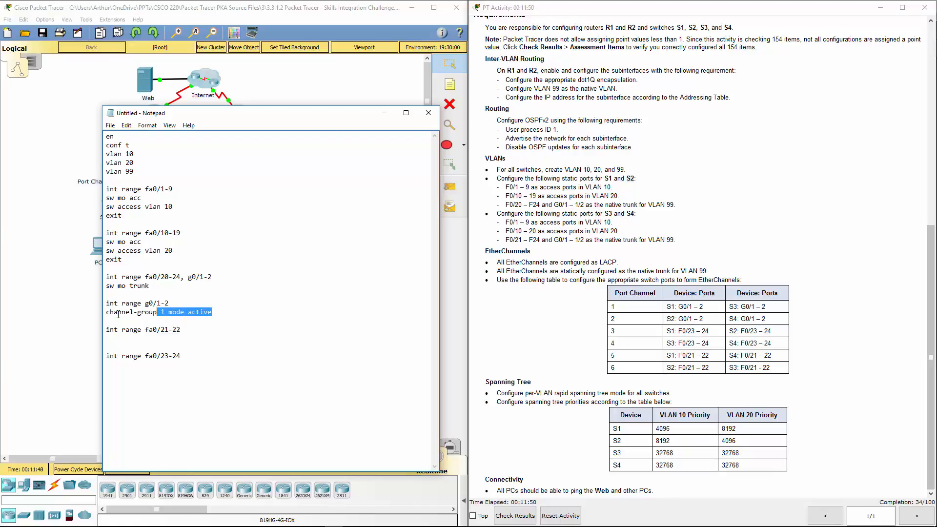
pyautogui.hotkey('shift', 'Left')
pyautogui.hotkey('shift', 'Left')
pyautogui.hotkey('shift', 'Left')
pyautogui.hotkey('shift', 'Left')
pyautogui.hotkey('shift', 'Left')
pyautogui.hotkey('shift', 'Left')
pyautogui.hotkey('shift', 'Left')
pyautogui.hotkey('shift', 'Left')
pyautogui.hotkey('shift', 'Left')
pyautogui.hotkey('shift', 'Left')
pyautogui.hotkey('ctrl', 'c')
pyautogui.click(122, 339)
pyautogui.hotkey('ctrl', 'v')
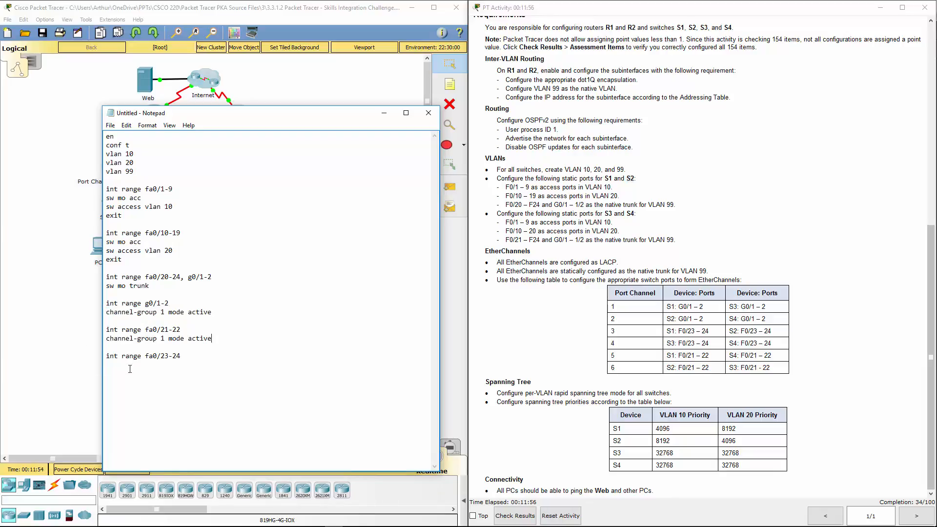
pyautogui.hotkey('ctrl', 'v')
# - Set the channel-group number to 3 for fa0/23-24 and to 5 for fa0/21-22
pyautogui.doubleClick(162, 339)
pyautogui.doubleClick(162, 365)
pyautogui.write('3')
pyautogui.doubleClick(163, 339)
pyautogui.write('5')
# - Remove the blank lines between the channel-group ranges and close the section with exit
pyautogui.click(109, 322)
pyautogui.press('Delete')
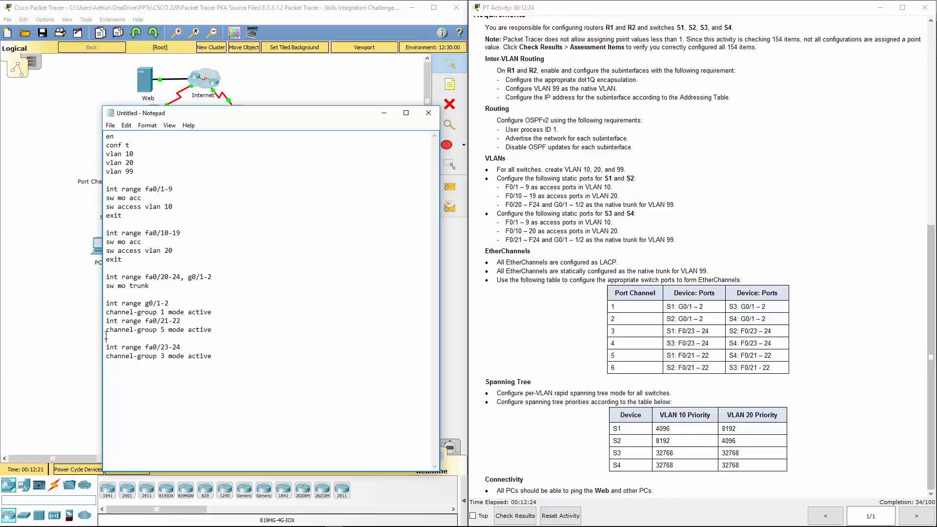
pyautogui.click(107, 337)
pyautogui.press('Delete')
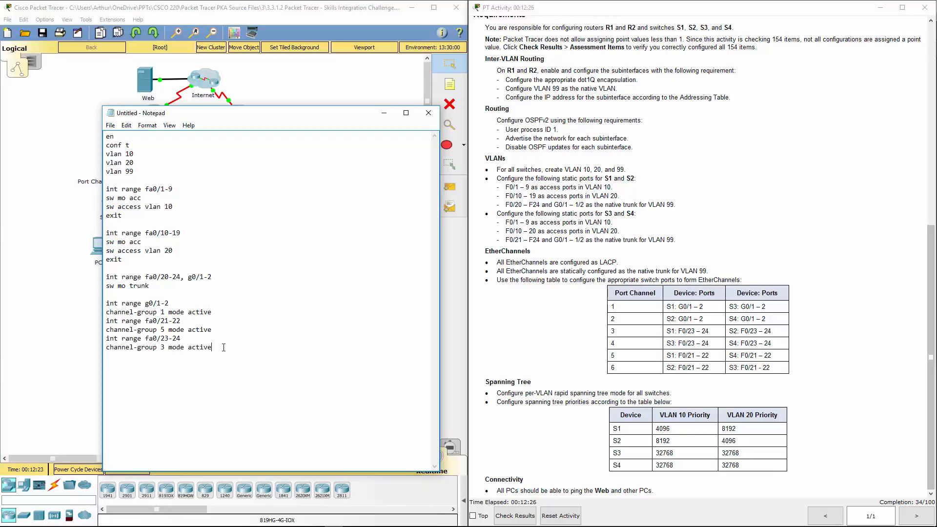
pyautogui.press('Return')
pyautogui.write('exit')
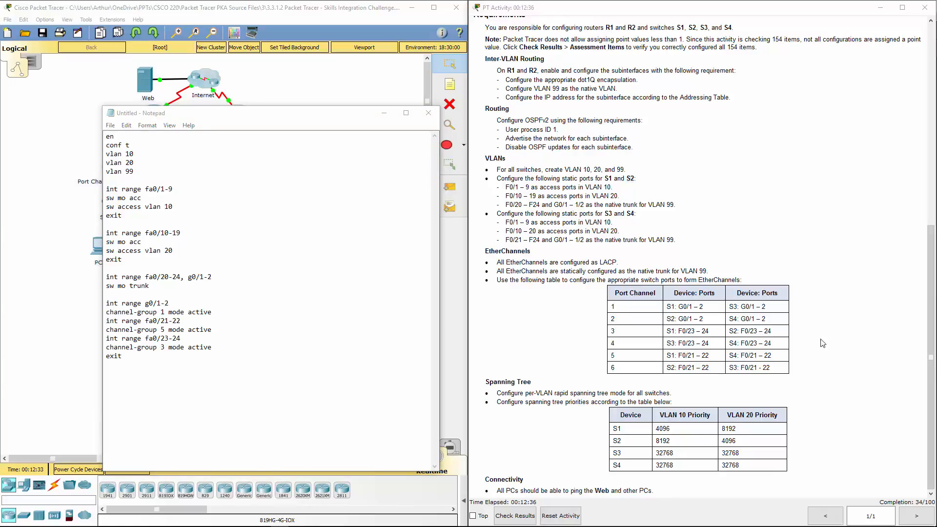
# - Add an int po 1 block with sw mo tr below the channel-group section and copy its two lines
pyautogui.click(181, 407)
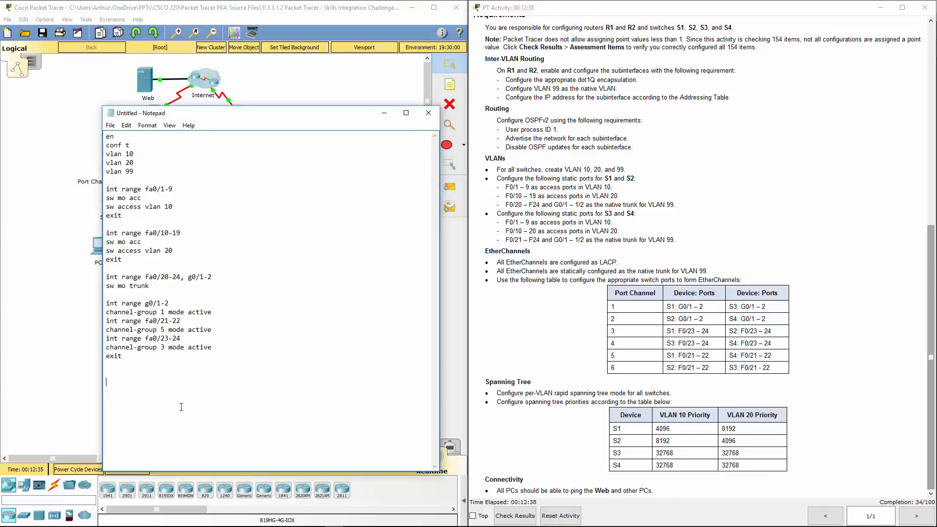
pyautogui.write('int po 1')
pyautogui.press('Return')
pyautogui.write('sw mo tr')
pyautogui.hotkey('shift', 'Up')
pyautogui.hotkey('shift', 'Up')
pyautogui.hotkey('ctrl', 'c')
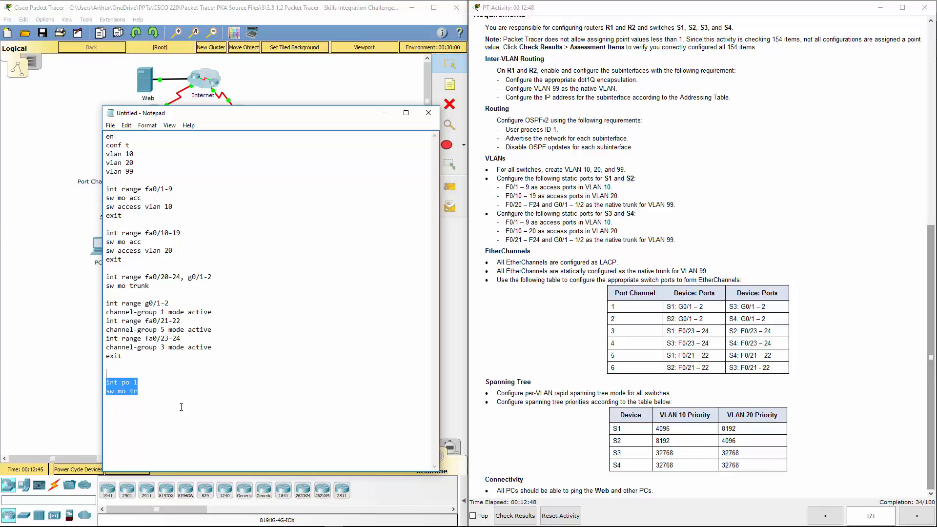
# - Paste the port-channel block twice below and renumber the copies as int po 3 and int po 5
pyautogui.press('Down')
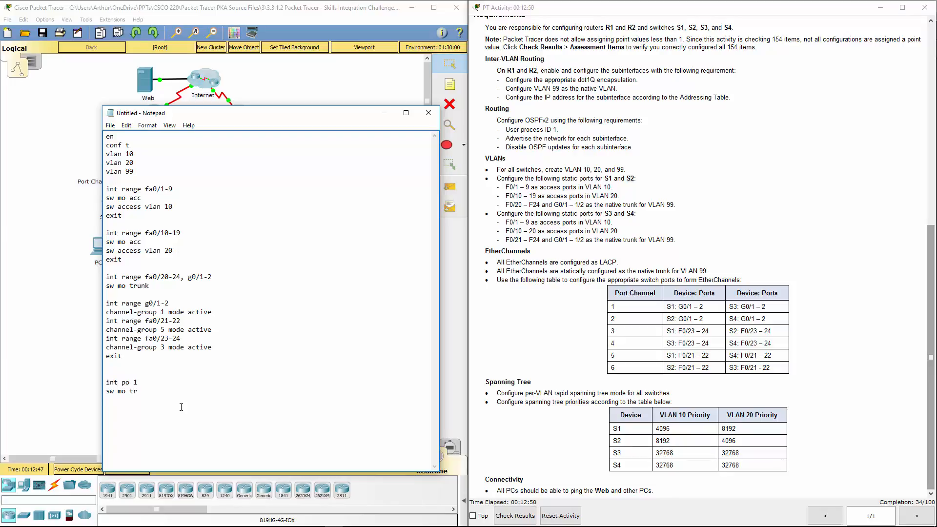
pyautogui.press('Return')
pyautogui.hotkey('ctrl', 'v')
pyautogui.press('Return')
pyautogui.hotkey('ctrl', 'v')
pyautogui.click(159, 406)
pyautogui.press('BackSpace')
pyautogui.write('3')
# - Compare the channel-group numbers with the port-channel interface numbers and review the sw mo tr lines
pyautogui.doubleClick(162, 312)
pyautogui.doubleClick(162, 329)
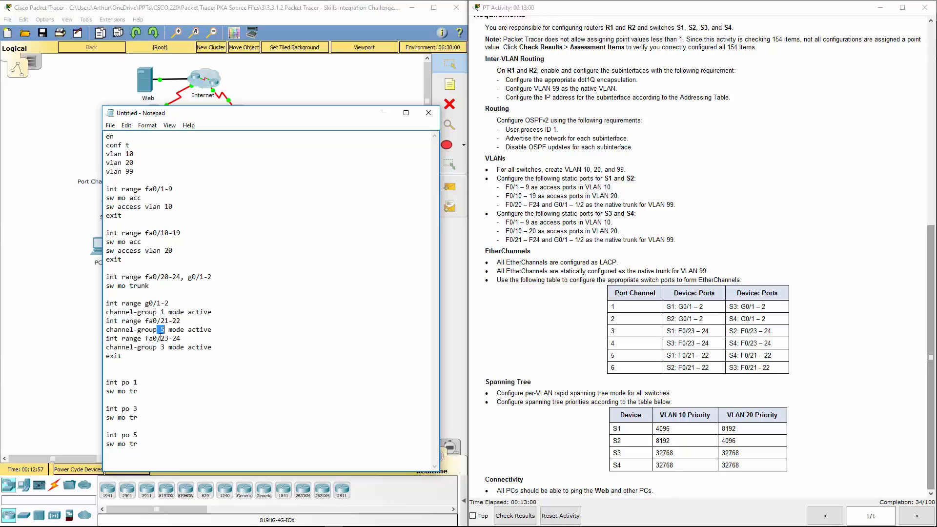
pyautogui.moveTo(169, 348); pyautogui.dragTo(161, 347)
pyautogui.click(187, 445)
pyautogui.moveTo(105, 384); pyautogui.dragTo(138, 408)
pyautogui.moveTo(118, 443); pyautogui.dragTo(142, 443)
pyautogui.click(141, 444)
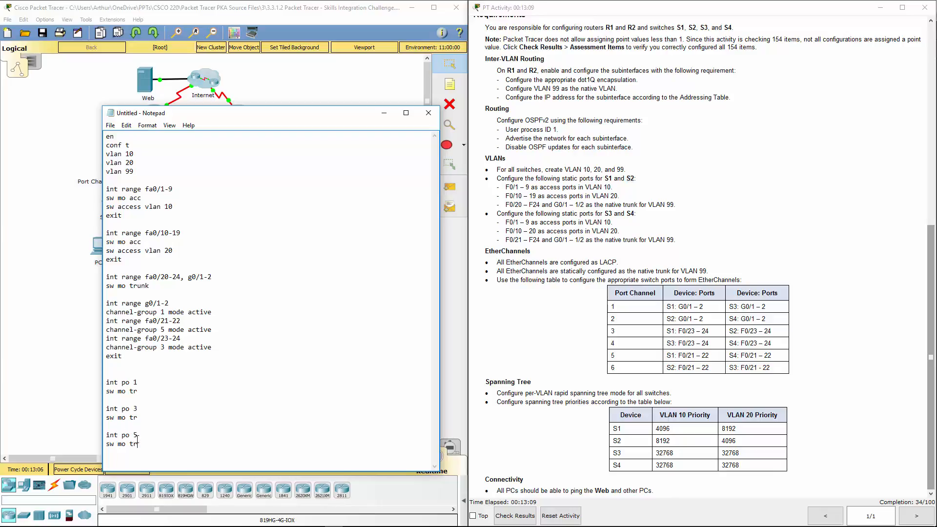
pyautogui.doubleClick(112, 391)
pyautogui.doubleClick(121, 391)
pyautogui.doubleClick(136, 392)
# - End each of the int po 1, int po 3 and int po 5 blocks with exit
pyautogui.click(135, 399)
pyautogui.write('exitexitexit')
pyautogui.press('Return')
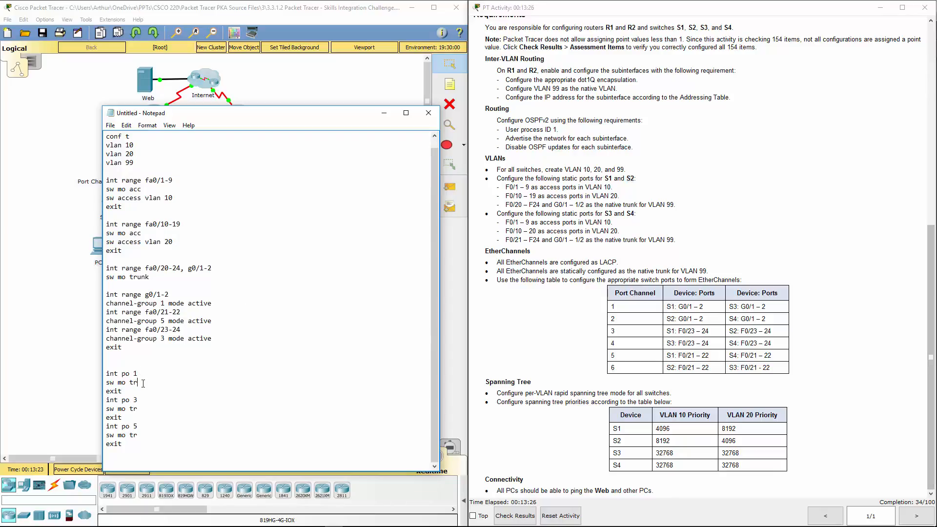
# - Add sw trunk native vlan 99 below sw mo tr in the int po 1 block and copy that line
pyautogui.press('Return')
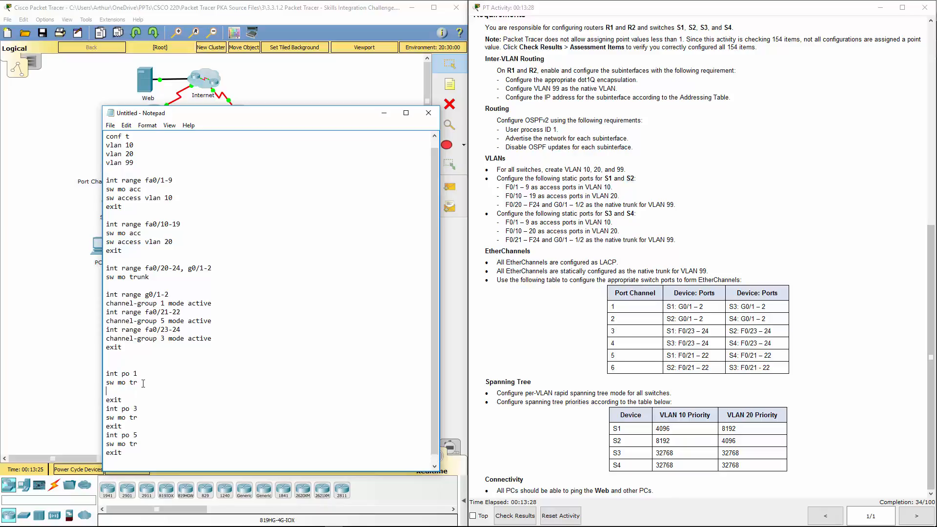
pyautogui.write('sw trunk native vlan 99')
pyautogui.hotkey('shift', 'Left')
pyautogui.hotkey('shift', 'Left')
pyautogui.hotkey('shift', 'Left')
pyautogui.hotkey('shift', 'Left')
pyautogui.hotkey('shift', 'Left')
pyautogui.hotkey('shift', 'Left')
pyautogui.hotkey('shift', 'Left')
pyautogui.hotkey('shift', 'Left')
pyautogui.hotkey('shift', 'Left')
pyautogui.hotkey('shift', 'Left')
pyautogui.hotkey('shift', 'Left')
pyautogui.hotkey('shift', 'Left')
pyautogui.hotkey('shift', 'Left')
pyautogui.hotkey('shift', 'Left')
pyautogui.hotkey('shift', 'Left')
pyautogui.hotkey('shift', 'Left')
pyautogui.hotkey('shift', 'Left')
pyautogui.hotkey('shift', 'Left')
pyautogui.hotkey('shift', 'Left')
pyautogui.hotkey('shift', 'Left')
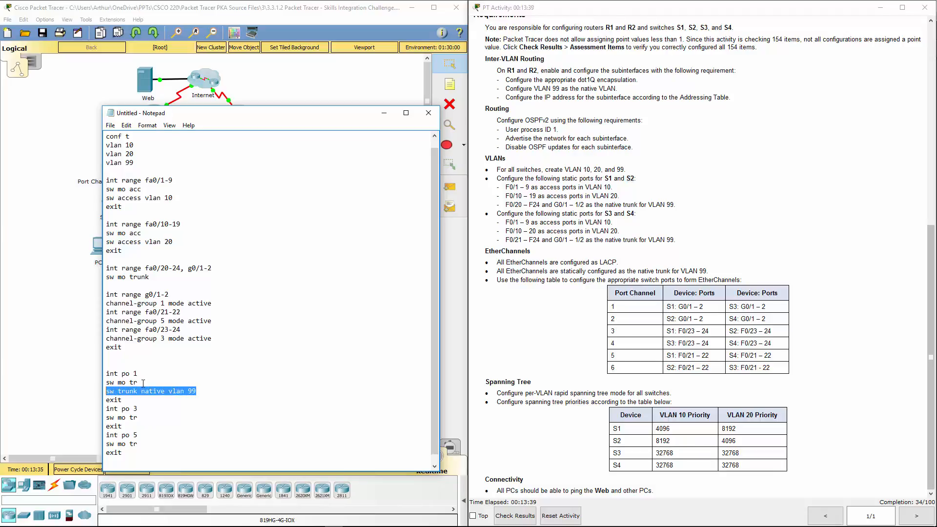
pyautogui.hotkey('ctrl', 'c')
# - Paste the sw trunk native vlan 99 line into the int po 3 and int po 5 blocks
pyautogui.click(143, 418)
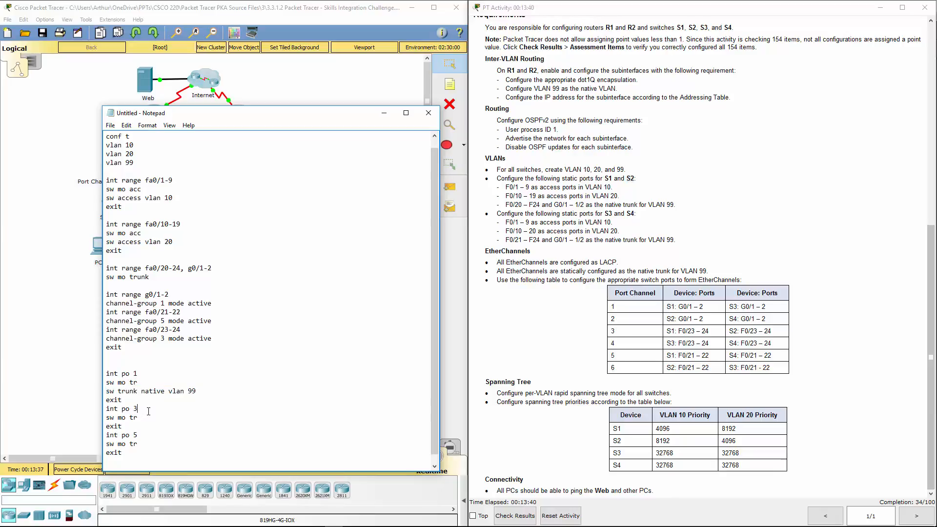
pyautogui.press('End')
pyautogui.press('Return')
pyautogui.hotkey('ctrl', 'v')
pyautogui.scroll(-1, 153, 417)
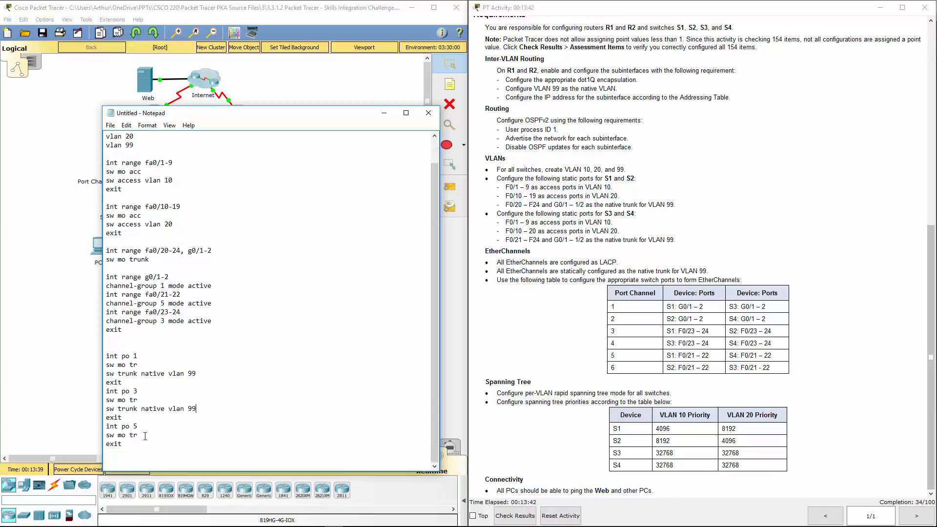
pyautogui.press('Return')
pyautogui.hotkey('ctrl', 'v')
pyautogui.press('Return')
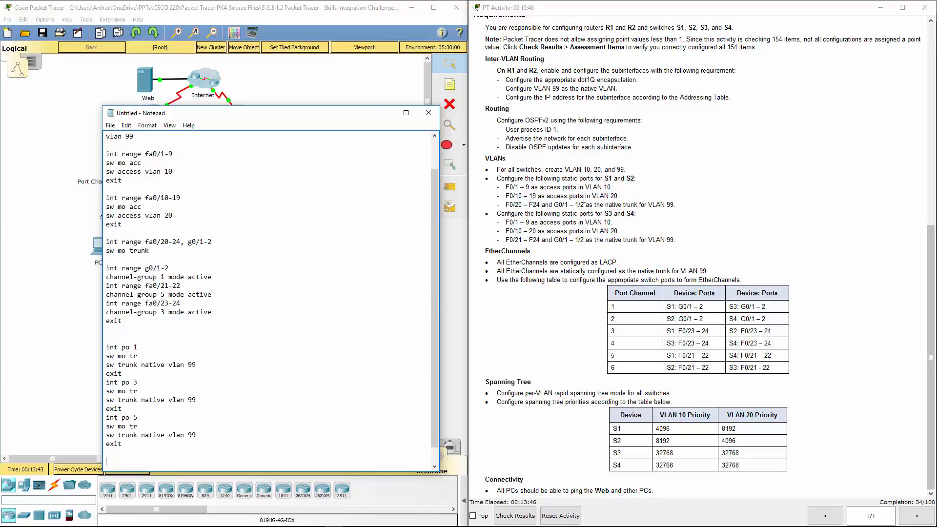
# - Check the EtherChannel native trunk requirement and add spanning-tree mode rapid-pvst at the end of the script
pyautogui.moveTo(513, 88); pyautogui.dragTo(560, 89)
pyautogui.moveTo(504, 270); pyautogui.dragTo(726, 269)
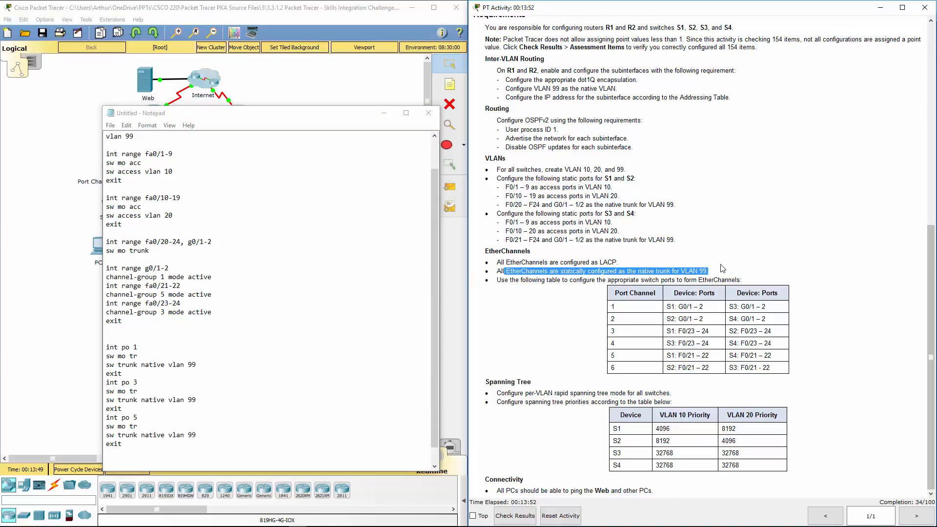
pyautogui.click(504, 348)
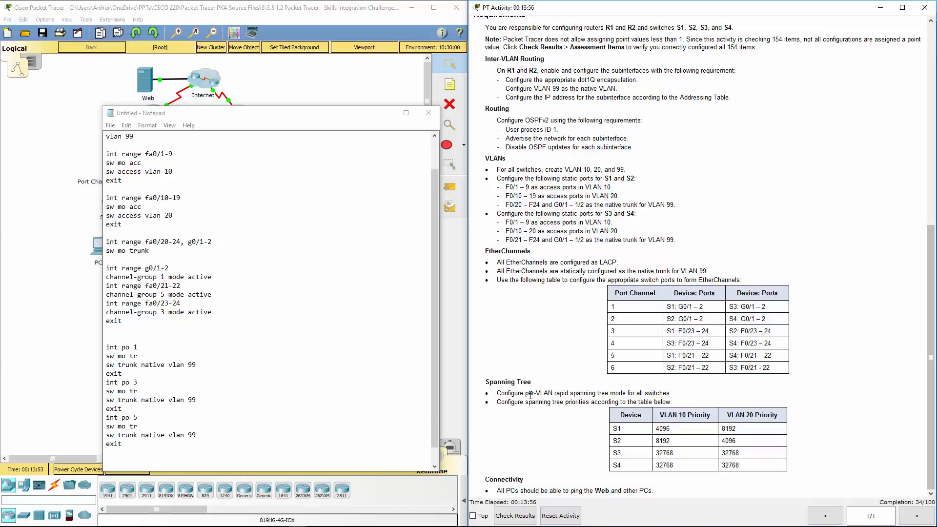
pyautogui.click(308, 435)
pyautogui.press('Return')
pyautogui.press('Return')
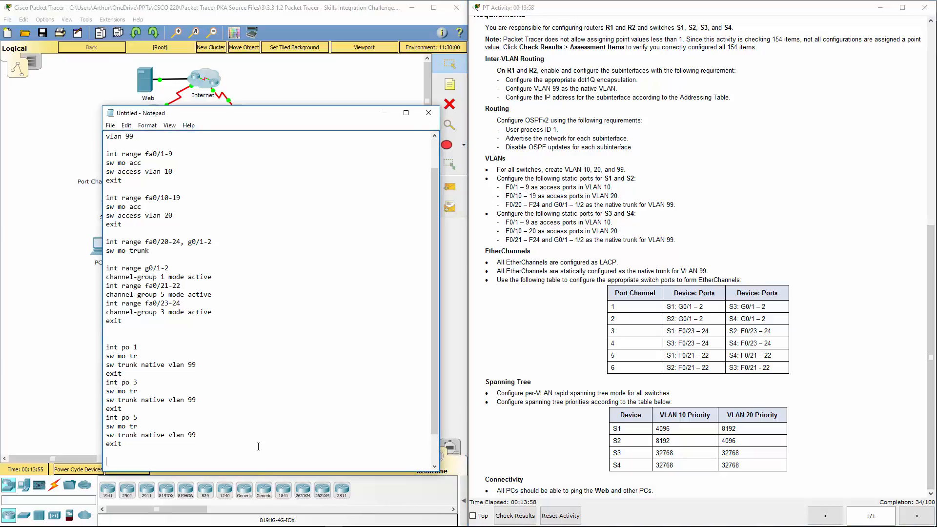
pyautogui.hotkey('alt', 'Tab')
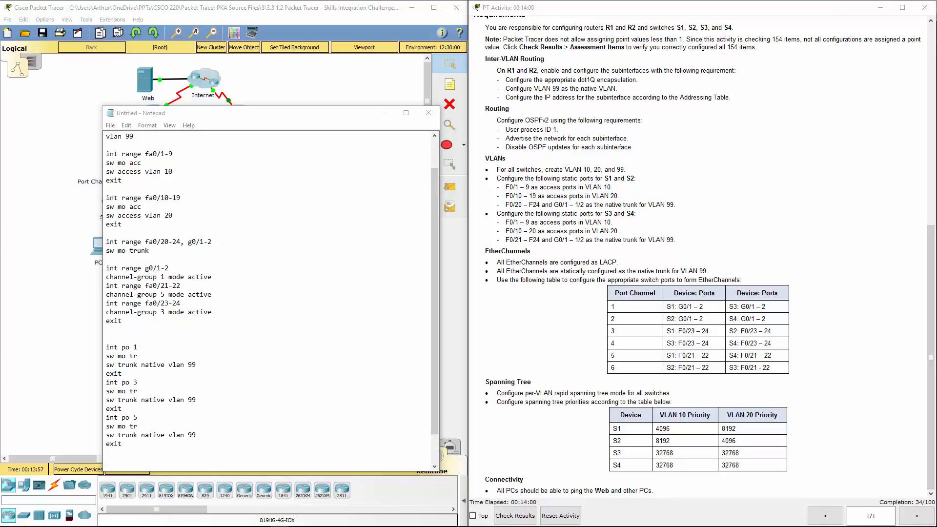
pyautogui.click(136, 456)
pyautogui.write('spanni')
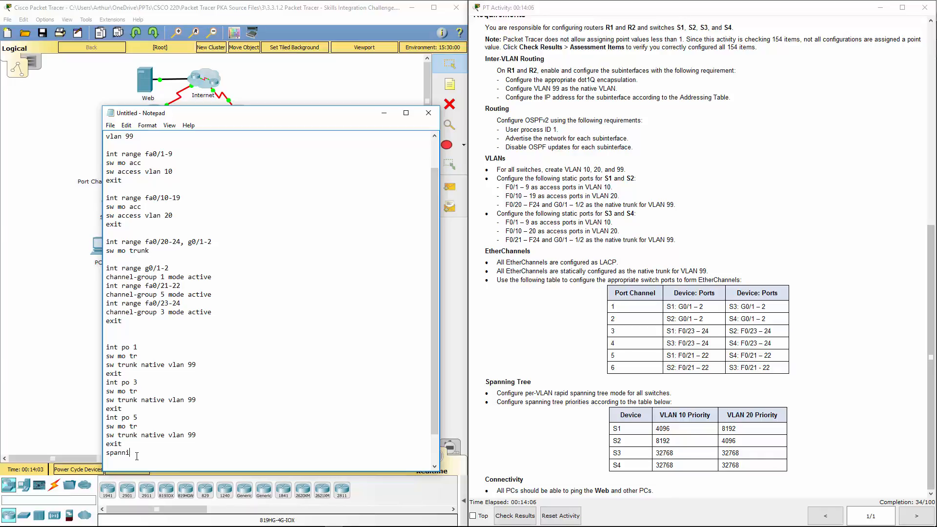
pyautogui.write('ng-tree mode rapid-pvst')
pyautogui.press('Return')
# - Duplicate the spanning-tree keyword onto two lines below the rapid-pvst line and complete the first with vlan 20 priority 4096
pyautogui.moveTo(157, 452); pyautogui.dragTo(105, 453)
pyautogui.hotkey('ctrl', 'c')
pyautogui.click(119, 464)
pyautogui.hotkey('ctrl', 'v')
pyautogui.press('Return')
pyautogui.hotkey('ctrl', 'v')
pyautogui.click(175, 453)
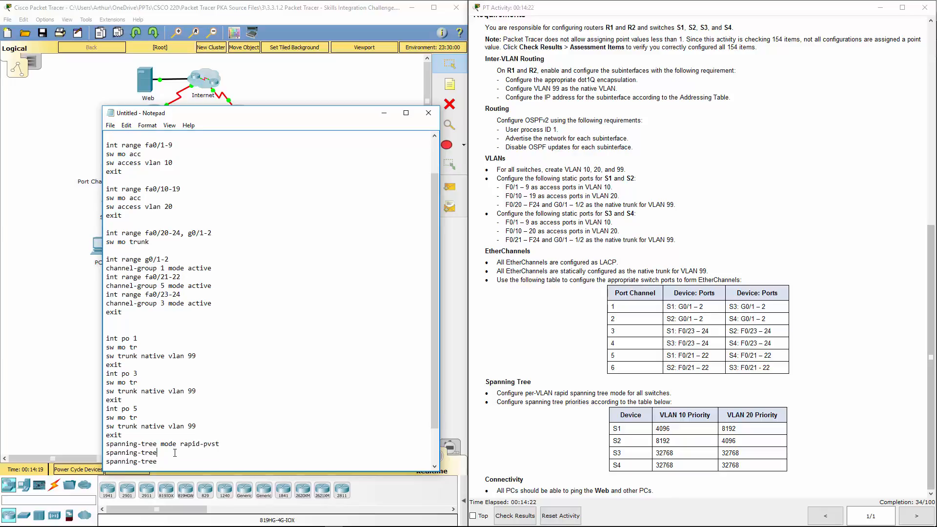
pyautogui.write('vlan 20 priority 4096')
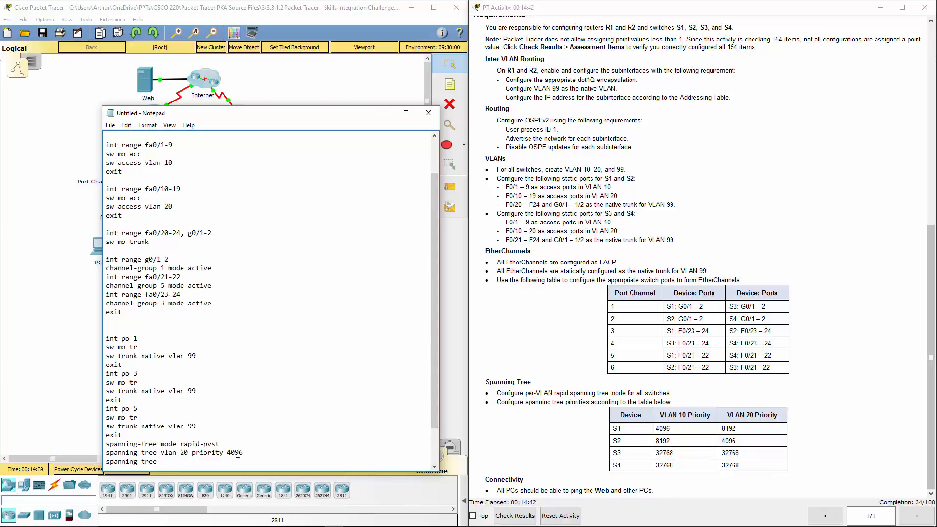
# - Copy the vlan 20 priority text onto the last spanning-tree line and set the VLAN number on both priority lines to 10
pyautogui.moveTo(223, 453); pyautogui.dragTo(162, 455)
pyautogui.hotkey('ctrl', 'c')
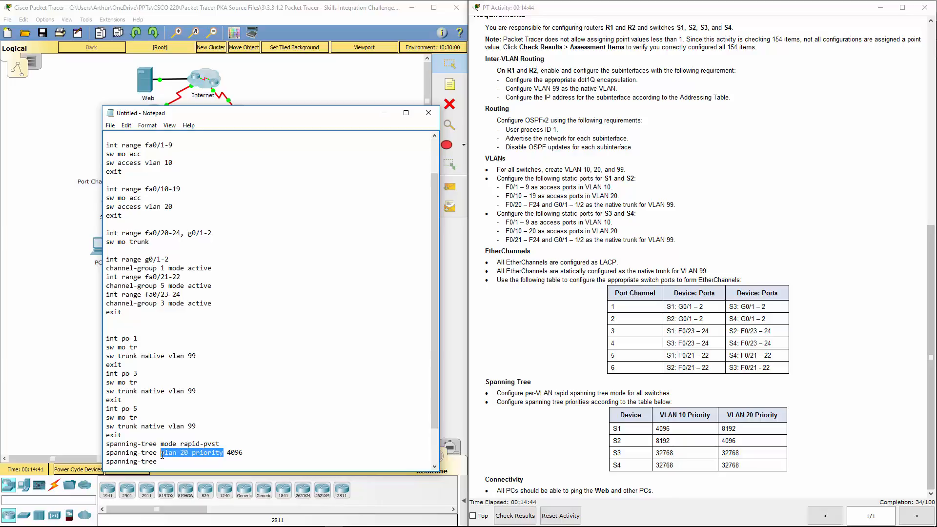
pyautogui.click(178, 465)
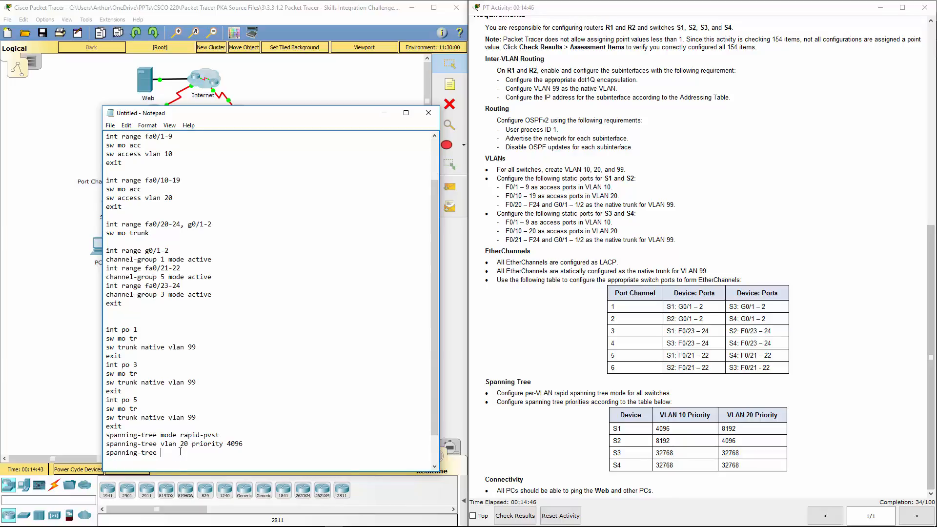
pyautogui.hotkey('ctrl', 'v')
pyautogui.doubleClick(183, 454)
pyautogui.write('10')
pyautogui.doubleClick(188, 444)
pyautogui.write('10')
# - Change the last spanning-tree line to vlan 20 priority 8192 and check both priorities against the S1 row of the Spanning Tree table
pyautogui.doubleClick(187, 453)
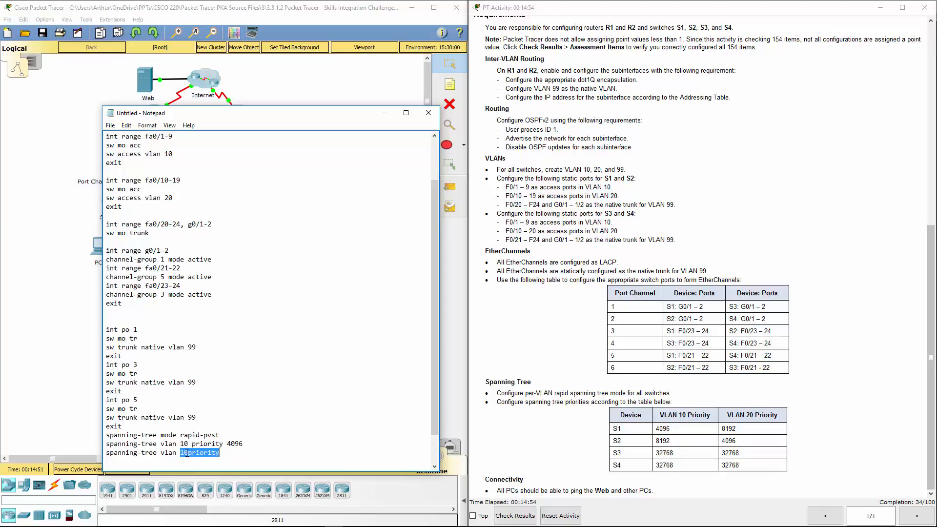
pyautogui.click(190, 454)
pyautogui.press('BackSpace')
pyautogui.press('BackSpace')
pyautogui.write('20')
pyautogui.click(223, 454)
pyautogui.write('8192')
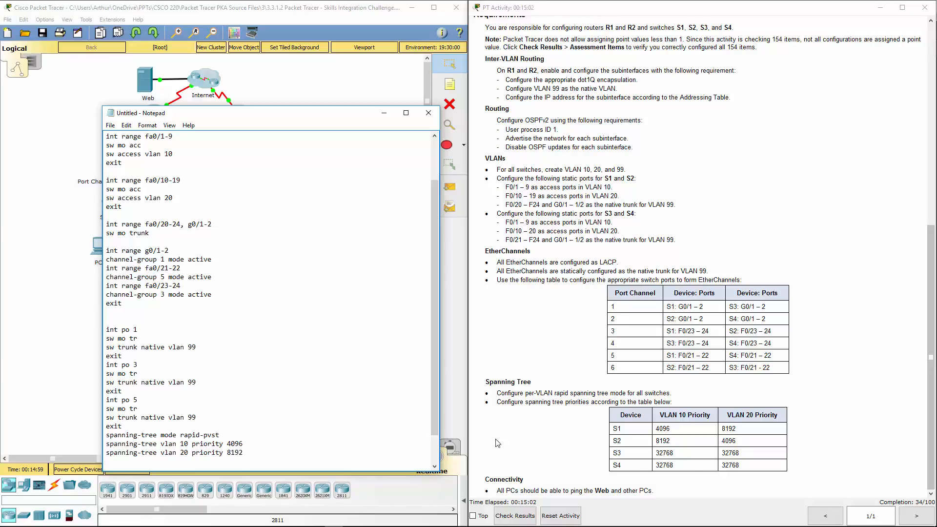
pyautogui.doubleClick(662, 429)
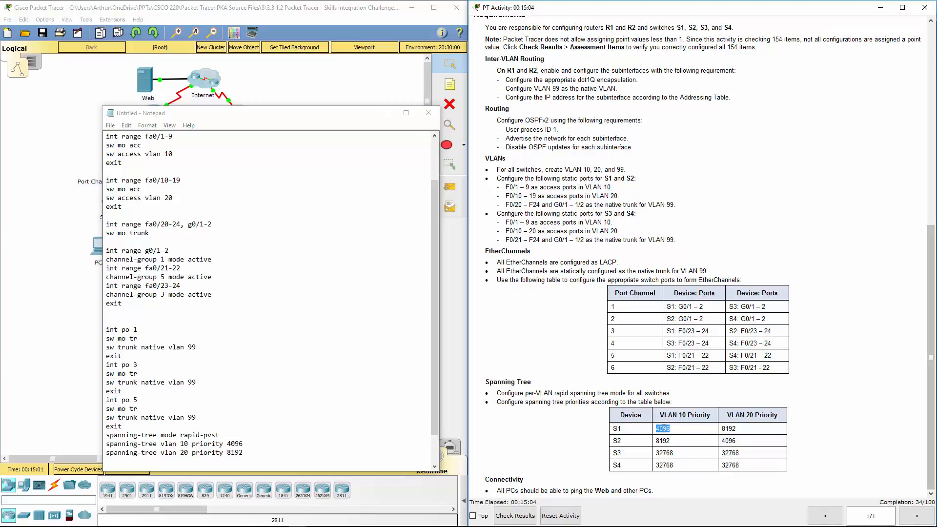
pyautogui.doubleClick(730, 428)
pyautogui.click(215, 392)
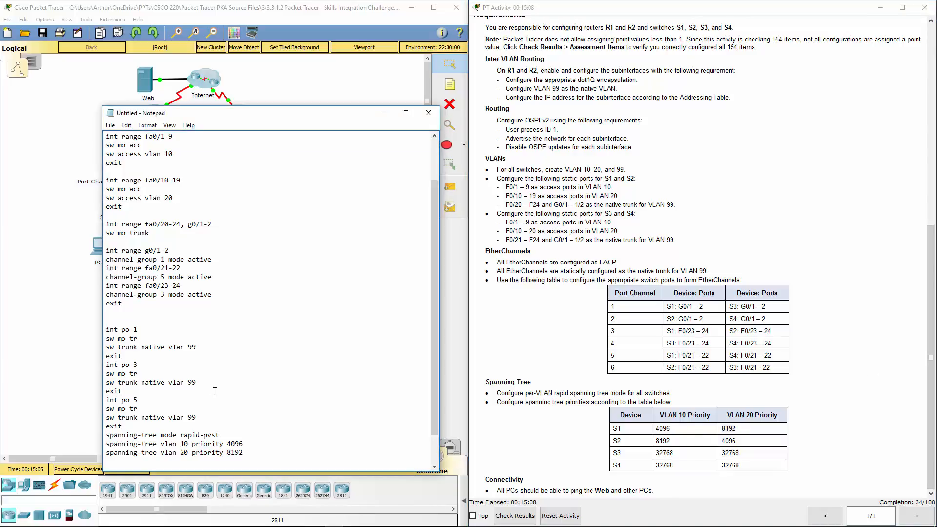
# - Copy the entire Notepad script and paste it into the command line of switch S1
pyautogui.hotkey('ctrl', 'a')
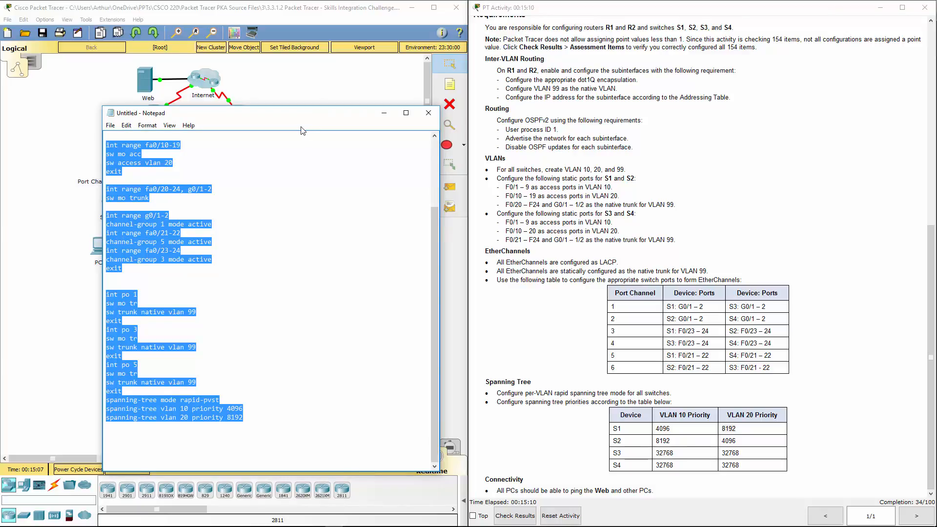
pyautogui.moveTo(281, 122); pyautogui.dragTo(677, 113)
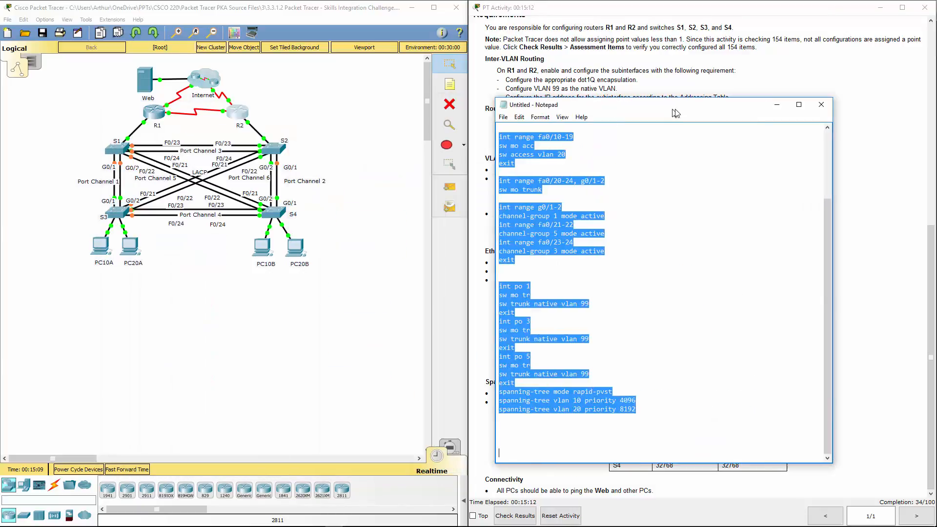
pyautogui.click(120, 153)
pyautogui.click(413, 131)
pyautogui.press('Return')
pyautogui.press('Return')
pyautogui.press('Return')
pyautogui.press('Return')
pyautogui.press('Return')
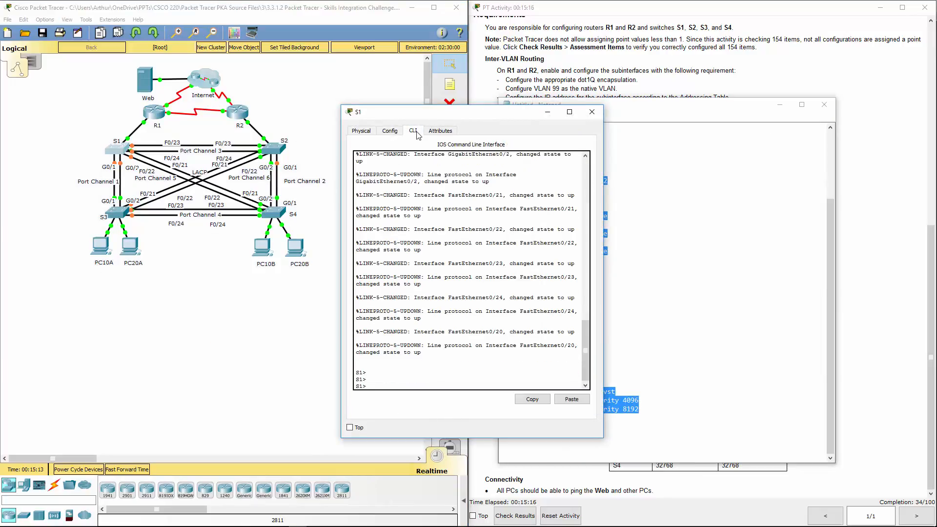
pyautogui.click(572, 399)
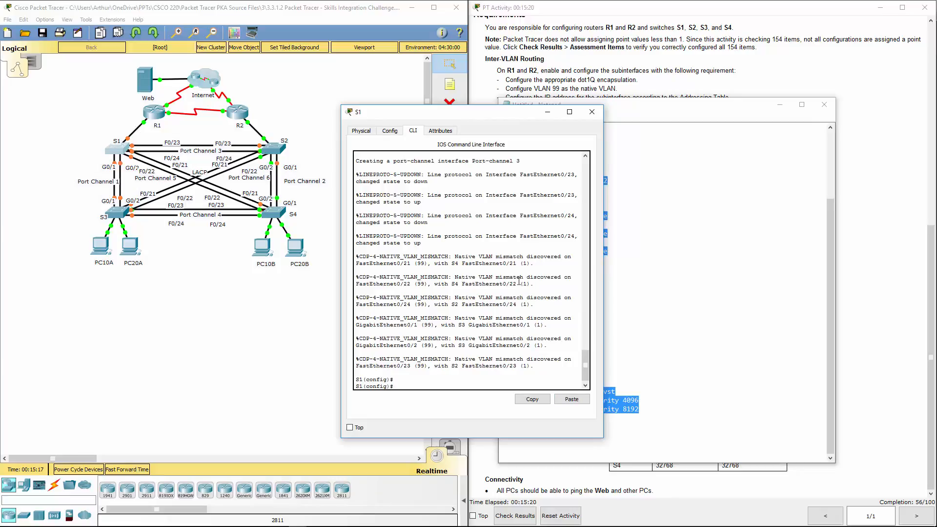
# - Review the pasted commands and output in S1's command line, and close the S1 window
pyautogui.scroll(5, 505, 315)
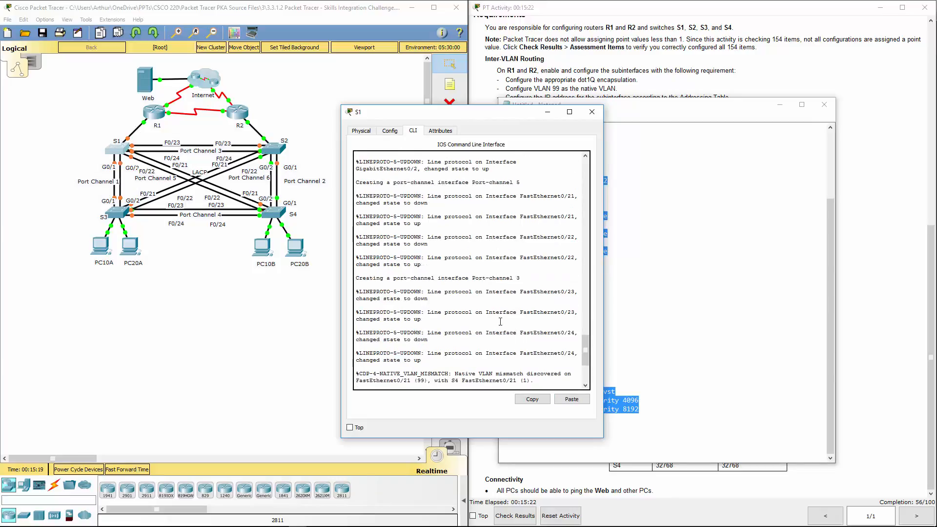
pyautogui.scroll(8, 501, 323)
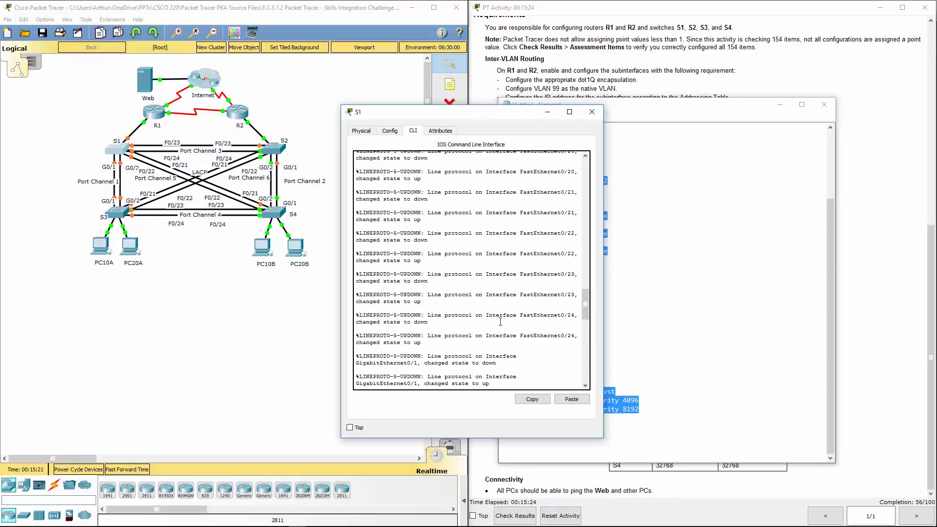
pyautogui.scroll(7, 501, 322)
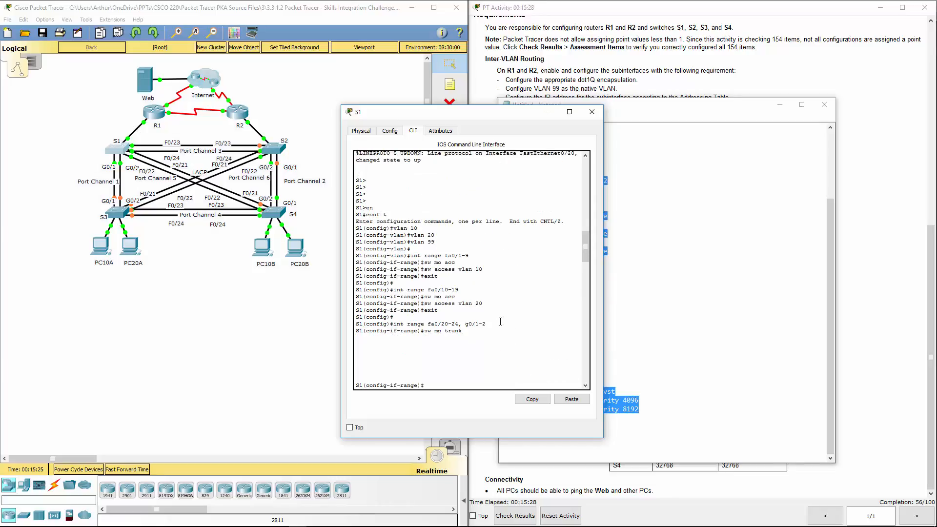
pyautogui.scroll(5, 501, 322)
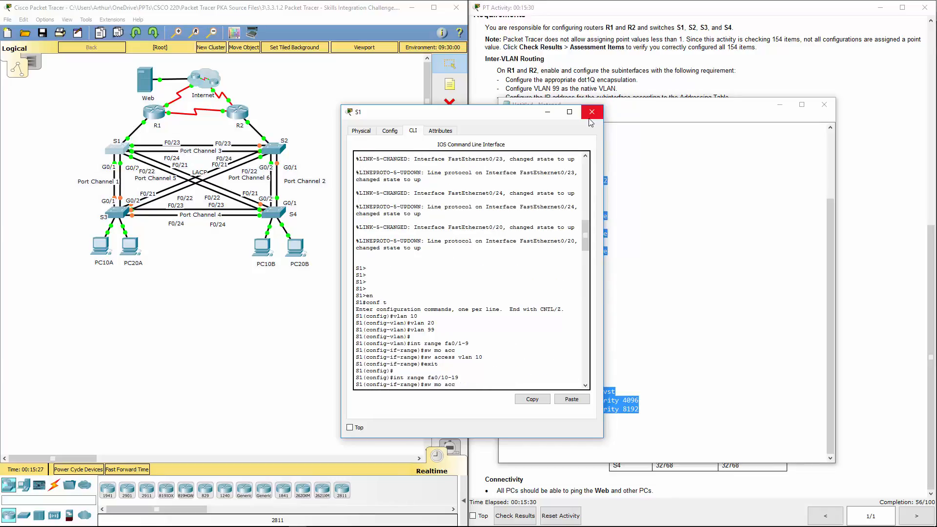
pyautogui.click(591, 115)
# - Compare the S1 and S2 static port and native trunk requirements with the interface range blocks in the Notepad script
pyautogui.moveTo(647, 105); pyautogui.dragTo(254, 85)
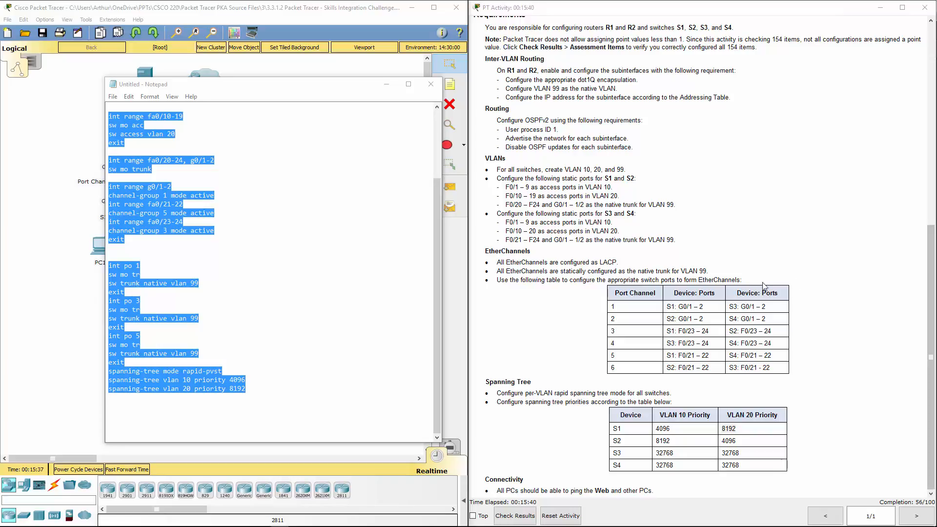
pyautogui.moveTo(609, 178); pyautogui.dragTo(635, 179)
pyautogui.moveTo(585, 195); pyautogui.dragTo(671, 204)
pyautogui.click(608, 199)
pyautogui.click(237, 195)
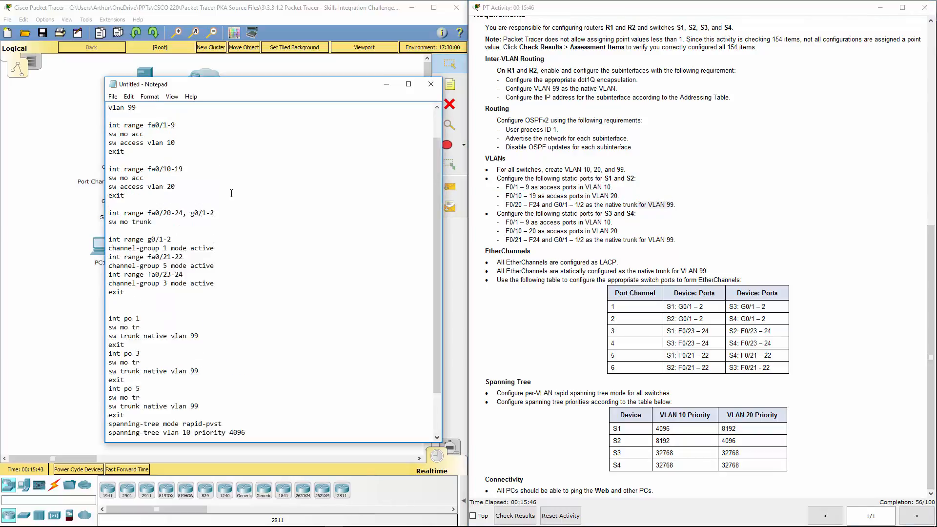
pyautogui.scroll(4, 143, 142)
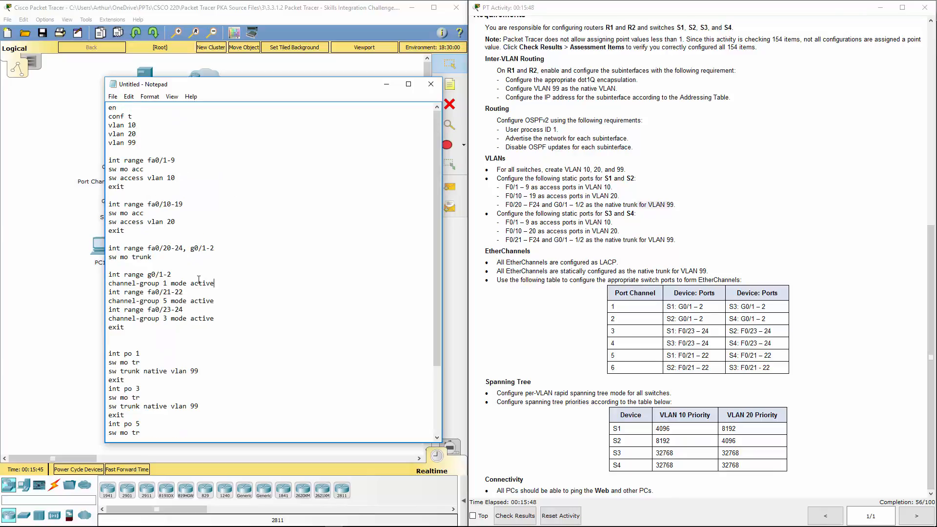
pyautogui.click(532, 526)
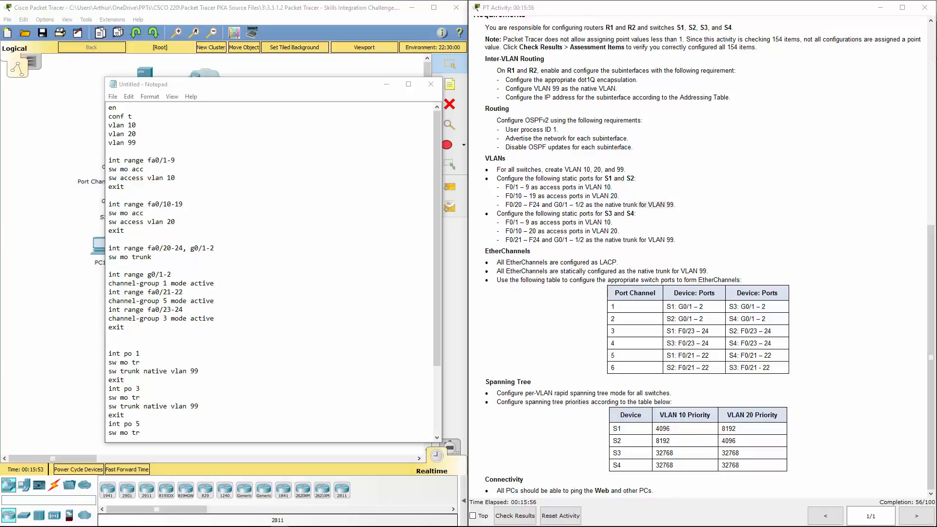
pyautogui.click(176, 322)
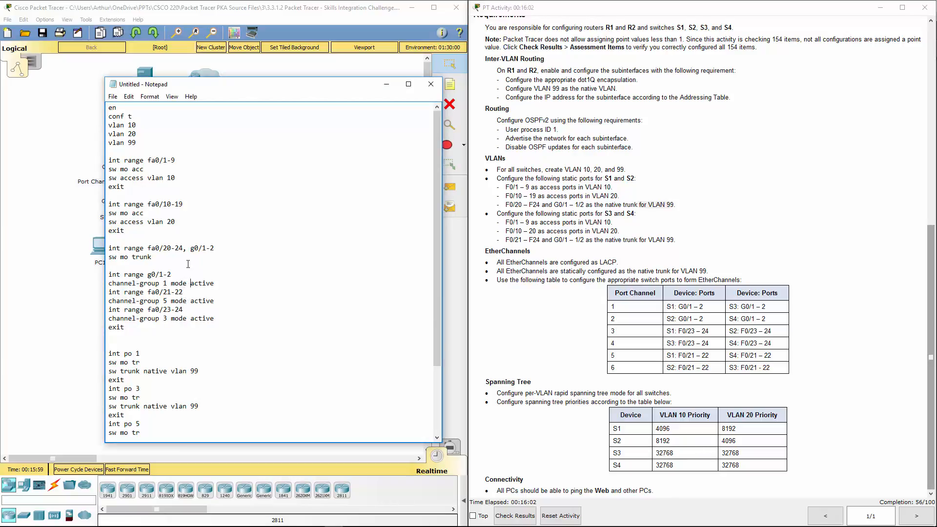
pyautogui.click(190, 283)
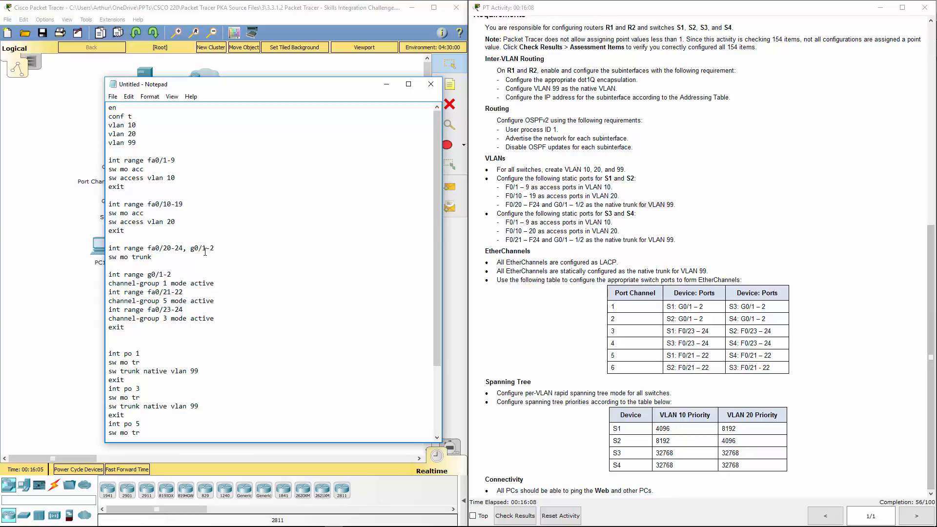
# - Copy the sw trunk native vlan 99 line below sw mo trunk in the fa0/20-24, g0/1-2 block
pyautogui.click(167, 257)
pyautogui.press('Return')
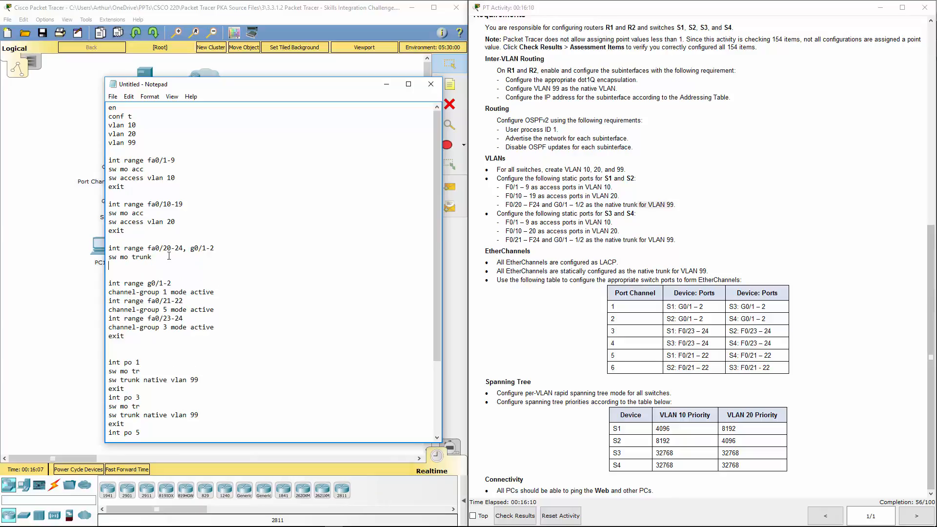
pyautogui.moveTo(199, 379); pyautogui.dragTo(105, 380)
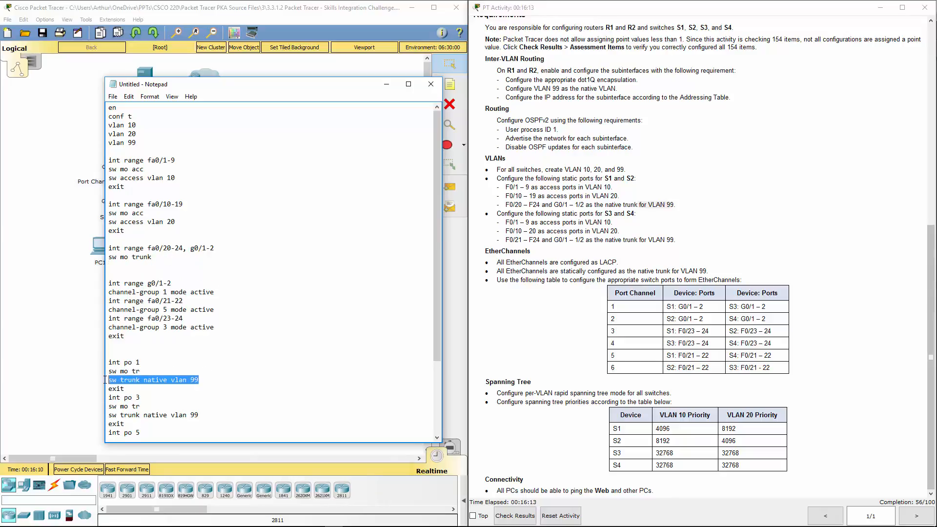
pyautogui.hotkey('ctrl', 'c')
pyautogui.click(120, 266)
pyautogui.hotkey('ctrl', 'v')
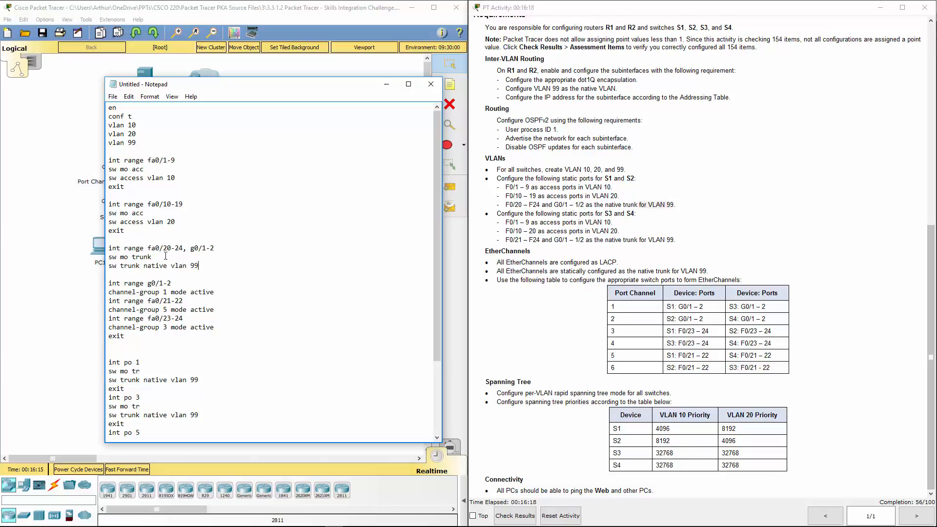
# - Copy the three-line fa0/20-24, g0/1-2 trunk block into S1's command line and close the S1 window
pyautogui.moveTo(217, 264); pyautogui.dragTo(104, 247)
pyautogui.moveTo(253, 85); pyautogui.dragTo(630, 94)
pyautogui.click(119, 147)
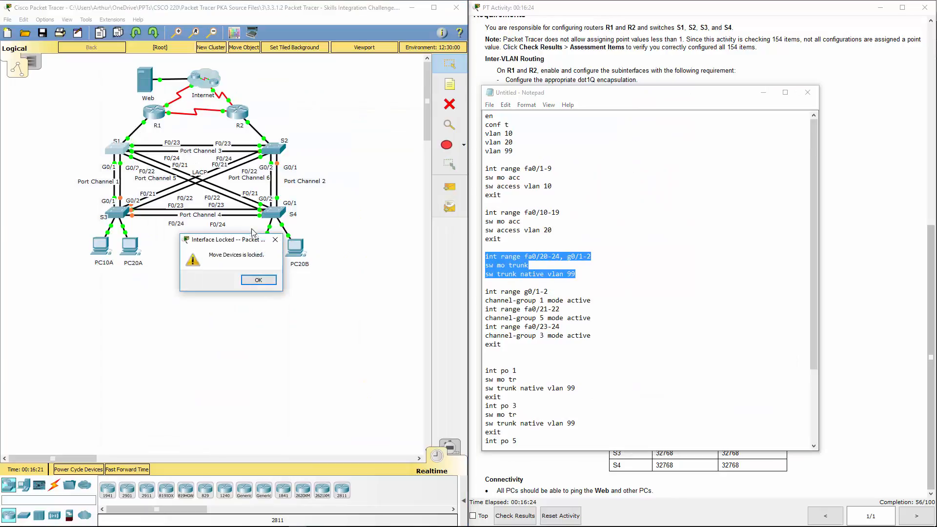
pyautogui.click(267, 280)
pyautogui.click(118, 149)
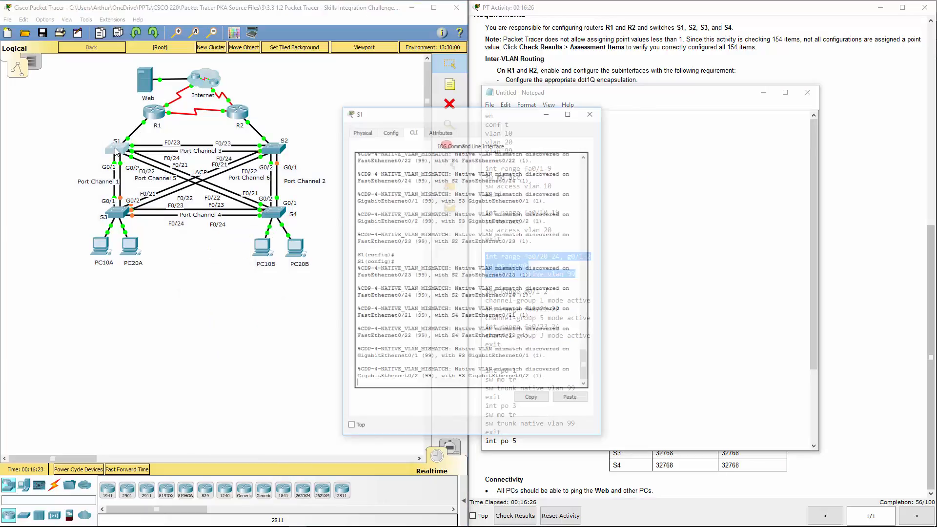
pyautogui.press('Return')
pyautogui.press('Return')
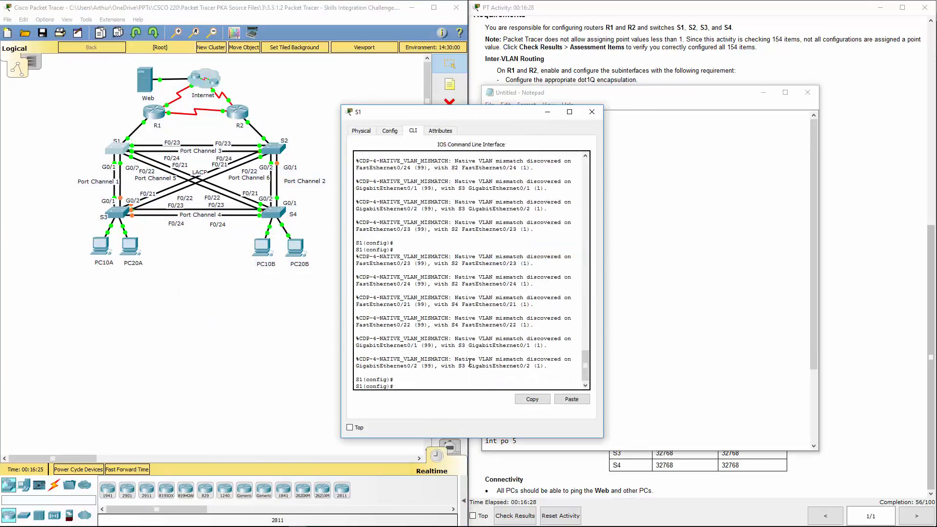
pyautogui.click(565, 400)
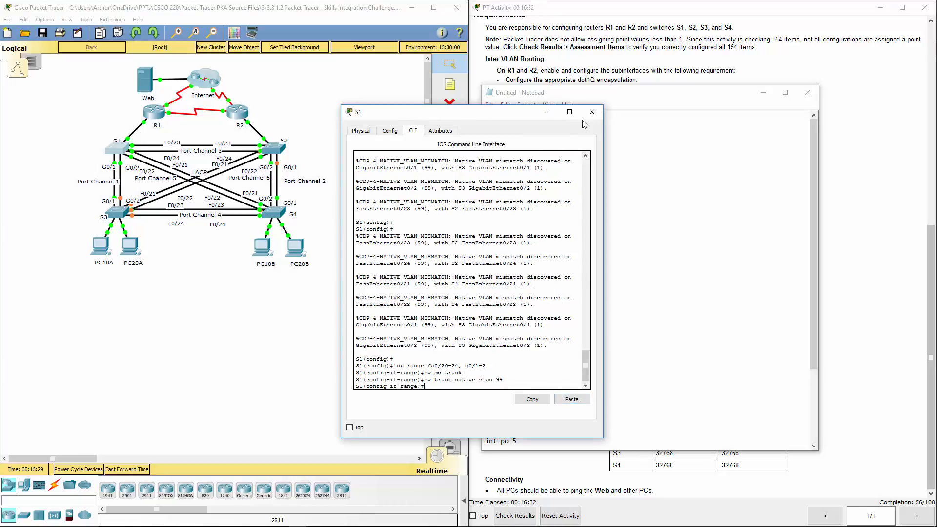
pyautogui.click(605, 113)
# - Check S2's port channels in the EtherChannels table and set the g0/1-2 channel-group in the script to 2
pyautogui.moveTo(605, 93); pyautogui.dragTo(256, 86)
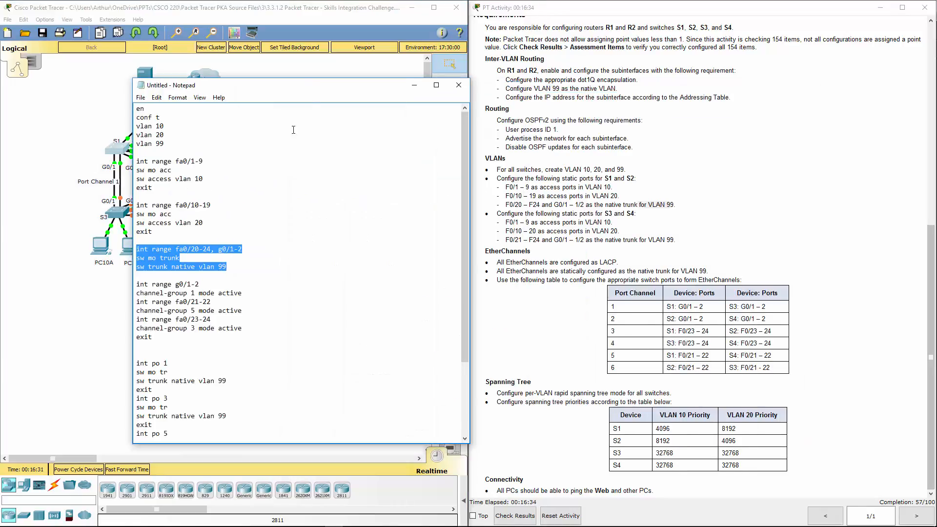
pyautogui.moveTo(159, 284); pyautogui.dragTo(183, 284)
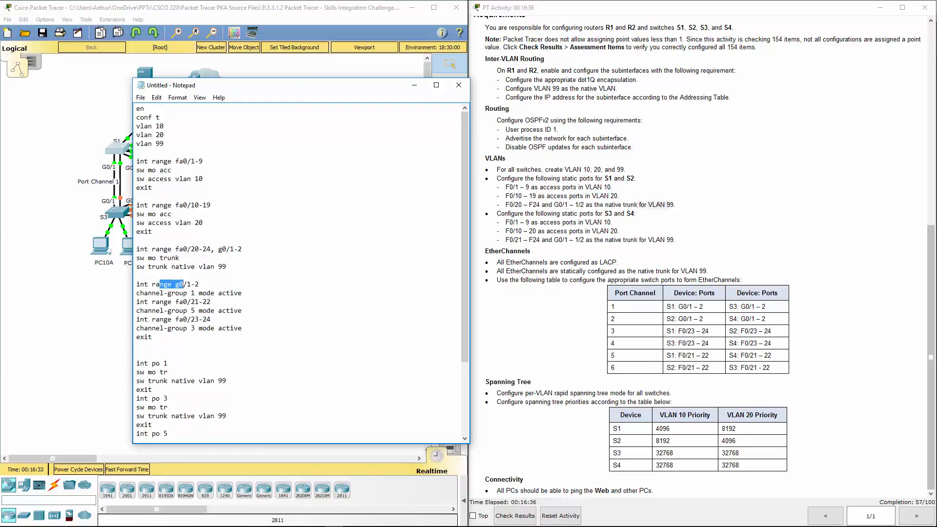
pyautogui.doubleClick(192, 293)
pyautogui.click(551, 345)
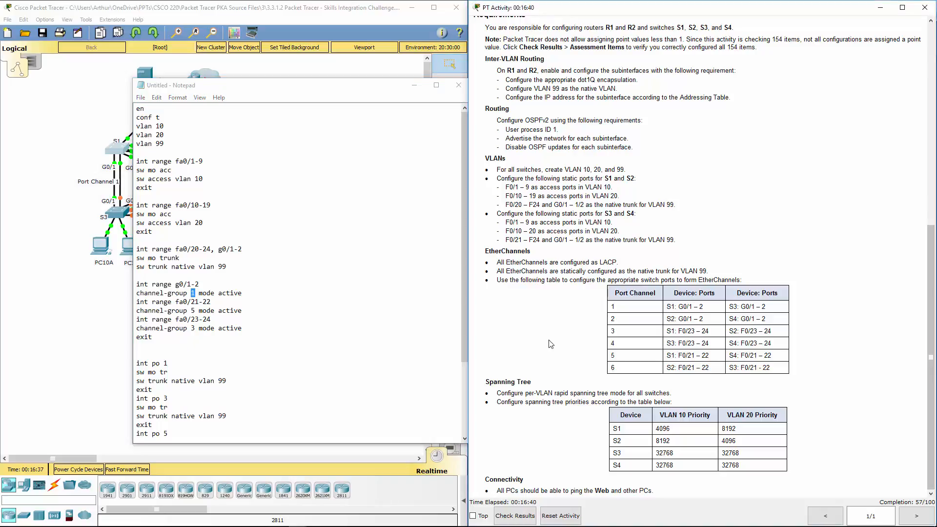
pyautogui.moveTo(671, 318); pyautogui.dragTo(703, 319)
pyautogui.moveTo(670, 367); pyautogui.dragTo(708, 369)
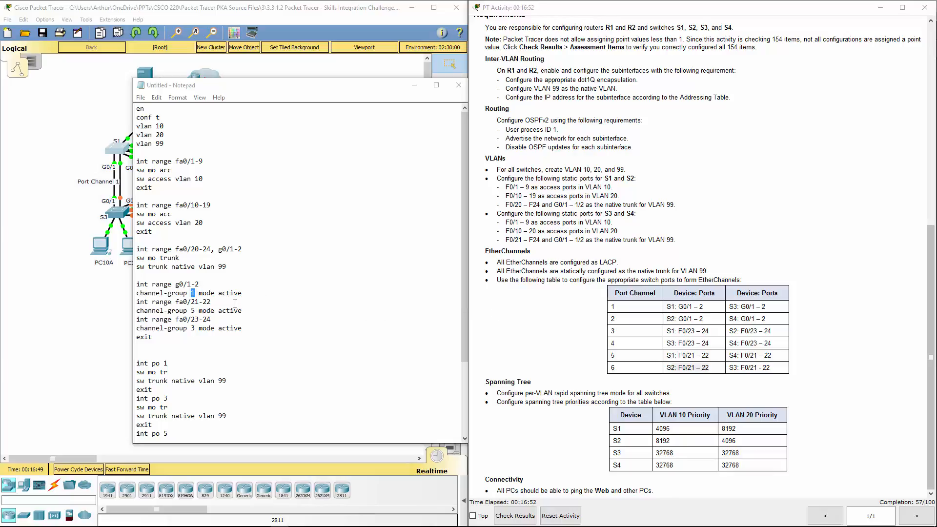
pyautogui.click(193, 294)
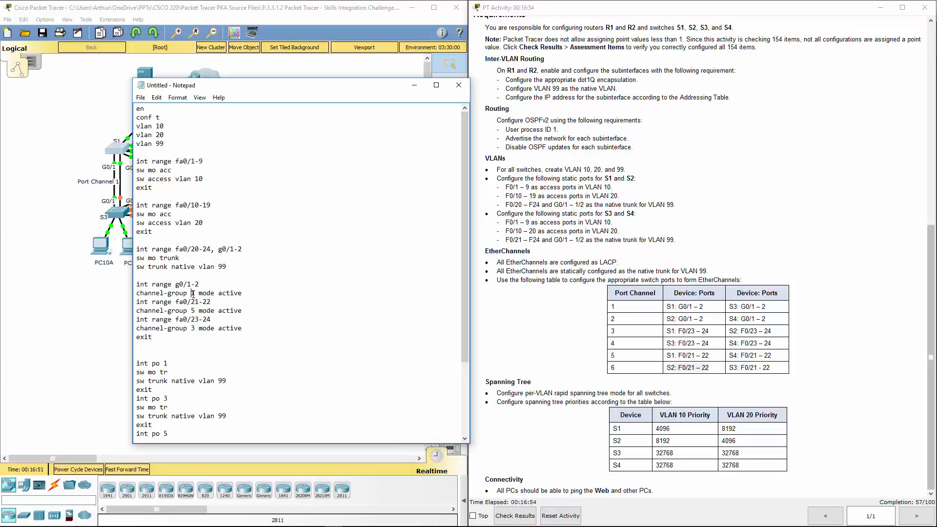
pyautogui.moveTo(192, 294); pyautogui.dragTo(196, 293)
pyautogui.write('2')
# - Set the fa0/21-22 channel-group to 6 and check S2's entry in the EtherChannels table
pyautogui.doubleClick(193, 311)
pyautogui.write('6')
pyautogui.doubleClick(193, 328)
pyautogui.moveTo(674, 367); pyautogui.dragTo(668, 363)
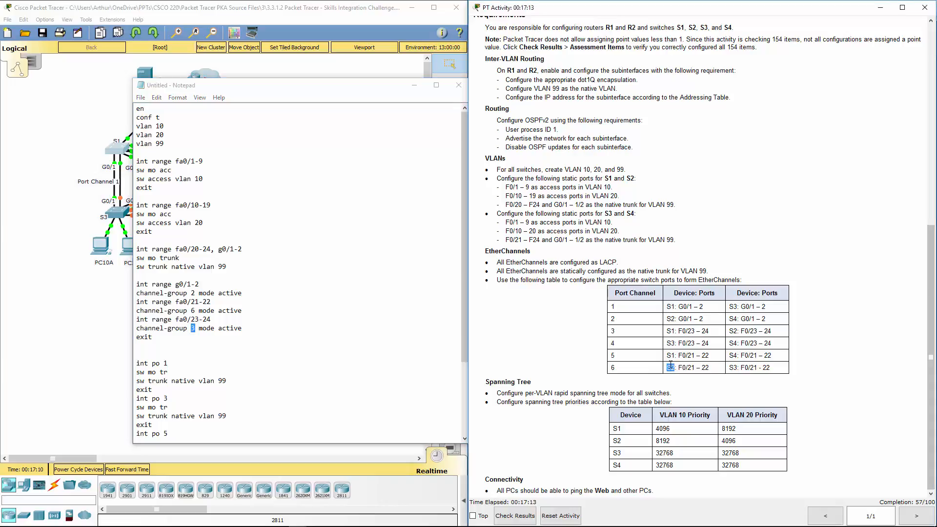
# - Check S2's entries in the EtherChannels table and set the script's first and third port-channel interfaces to po 2 and po 6
pyautogui.doubleClick(671, 320)
pyautogui.moveTo(668, 368); pyautogui.dragTo(717, 366)
pyautogui.moveTo(668, 320); pyautogui.dragTo(709, 323)
pyautogui.moveTo(667, 331); pyautogui.dragTo(731, 331)
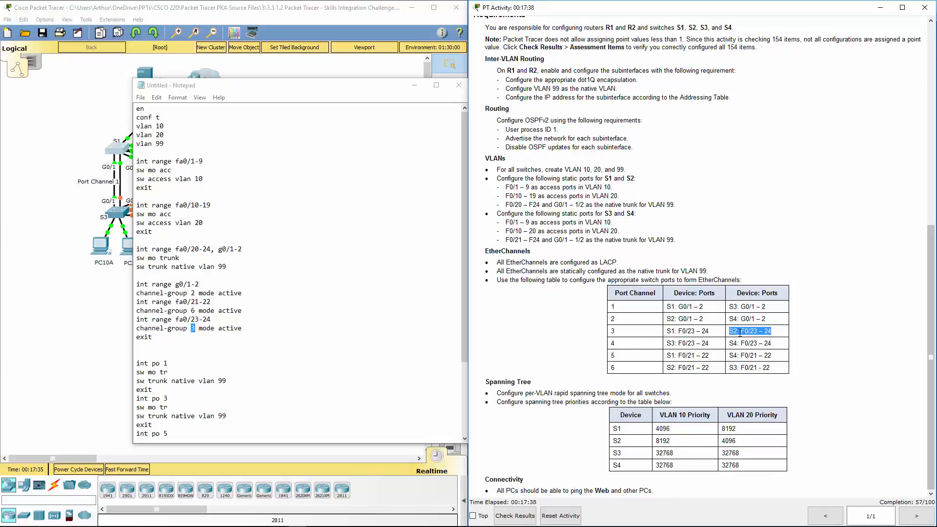
pyautogui.click(275, 331)
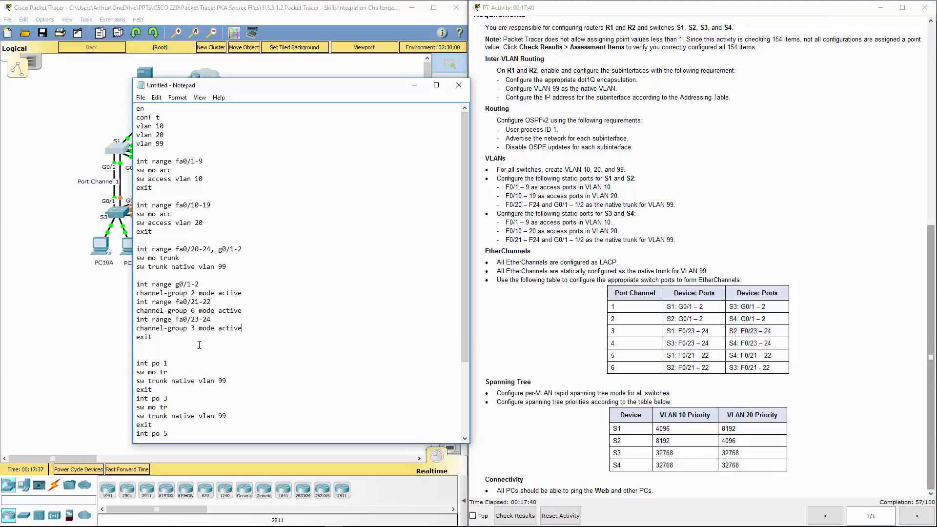
pyautogui.doubleClick(165, 363)
pyautogui.write('2')
pyautogui.click(173, 433)
pyautogui.press('BackSpace')
pyautogui.write('6')
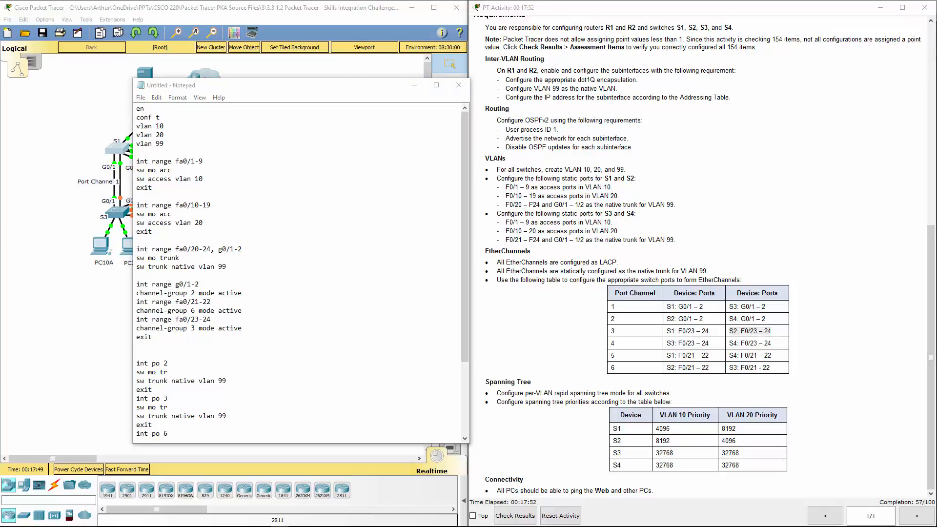
pyautogui.click(337, 389)
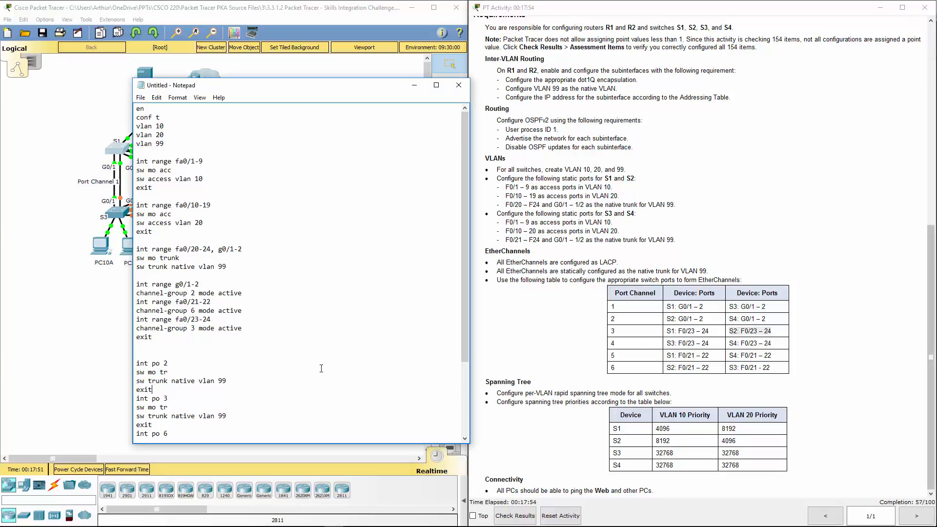
# - Set the script's spanning-tree lines to VLAN 20 priority 4096 and VLAN 10 priority 8192, checking S2's row in the priority table
pyautogui.scroll(-4, 322, 369)
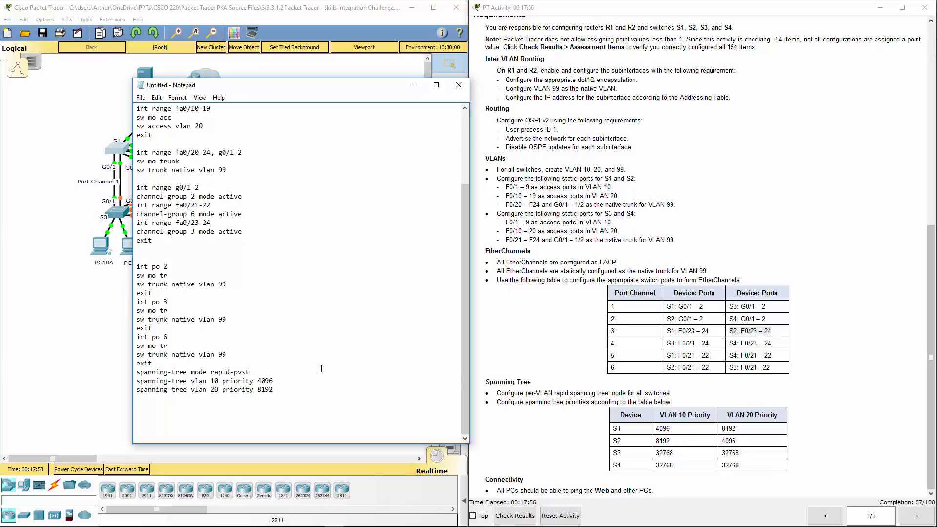
pyautogui.click(607, 335)
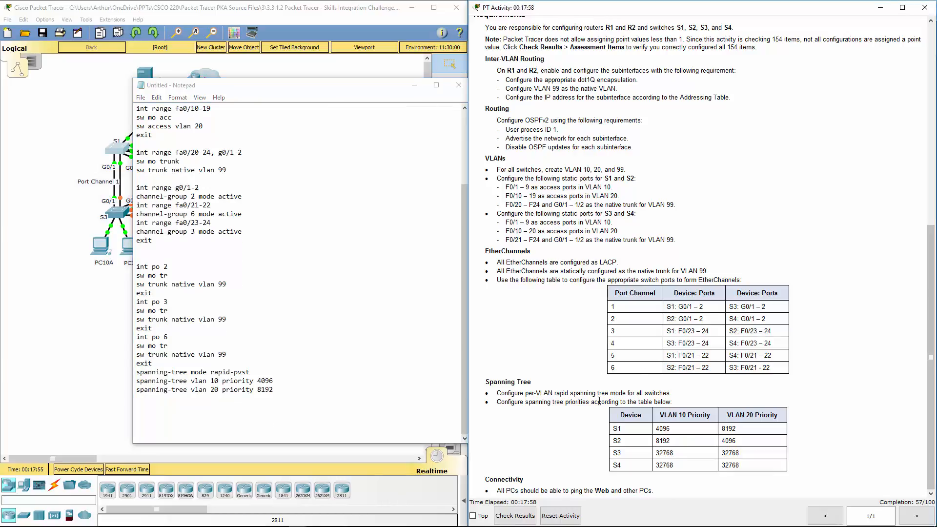
pyautogui.doubleClick(616, 441)
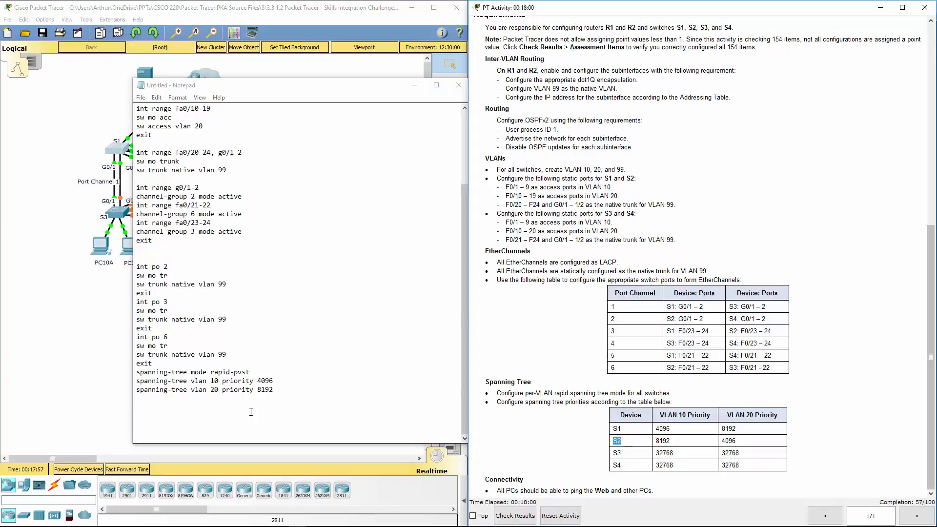
pyautogui.doubleClick(214, 384)
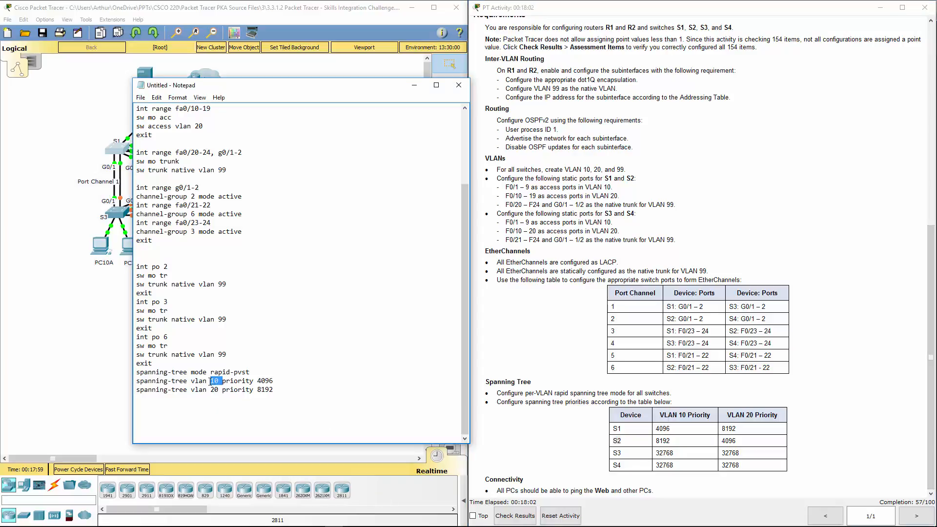
pyautogui.write('20')
pyautogui.doubleClick(213, 389)
pyautogui.write('10')
pyautogui.doubleClick(214, 389)
pyautogui.doubleClick(665, 441)
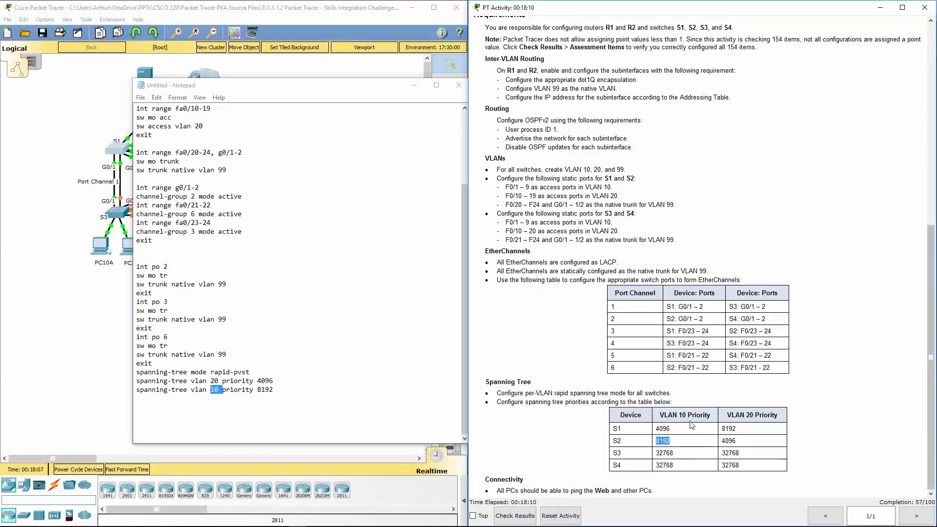
pyautogui.click(208, 380)
pyautogui.moveTo(212, 380); pyautogui.dragTo(222, 380)
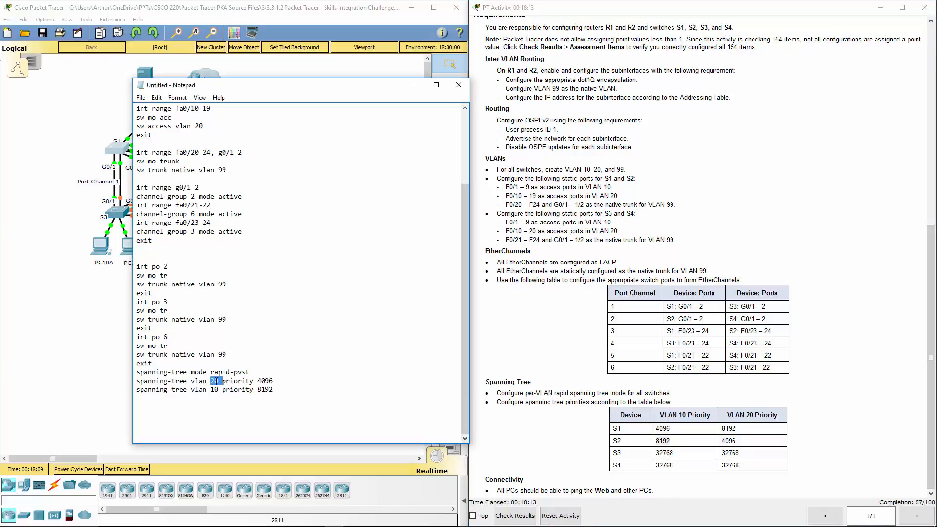
pyautogui.click(730, 442)
pyautogui.click(294, 423)
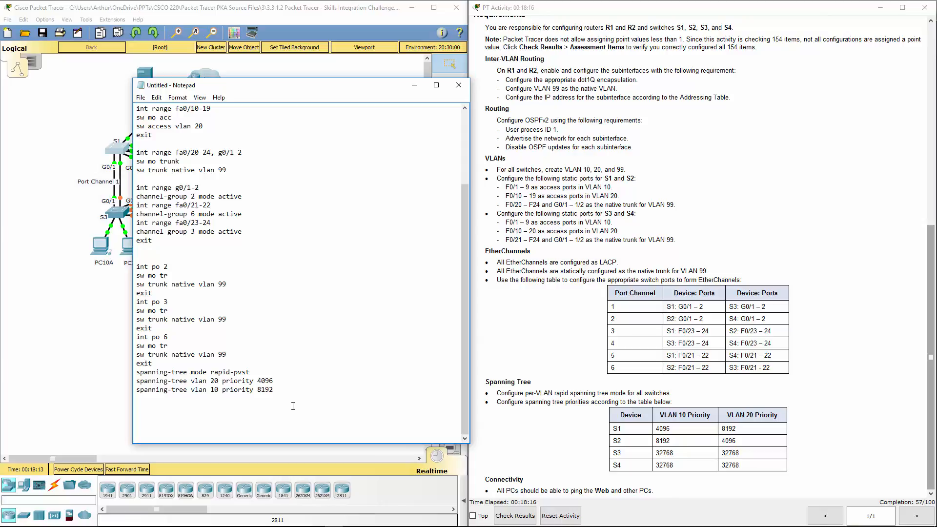
# - Copy the complete adapted script and paste it into S2's command line
pyautogui.hotkey('ctrl', 'a')
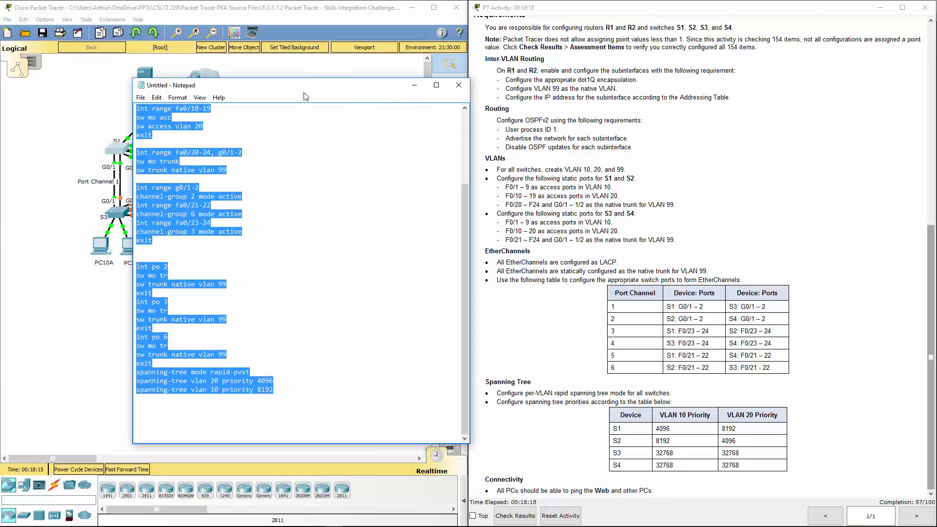
pyautogui.moveTo(304, 89); pyautogui.dragTo(668, 108)
pyautogui.click(285, 147)
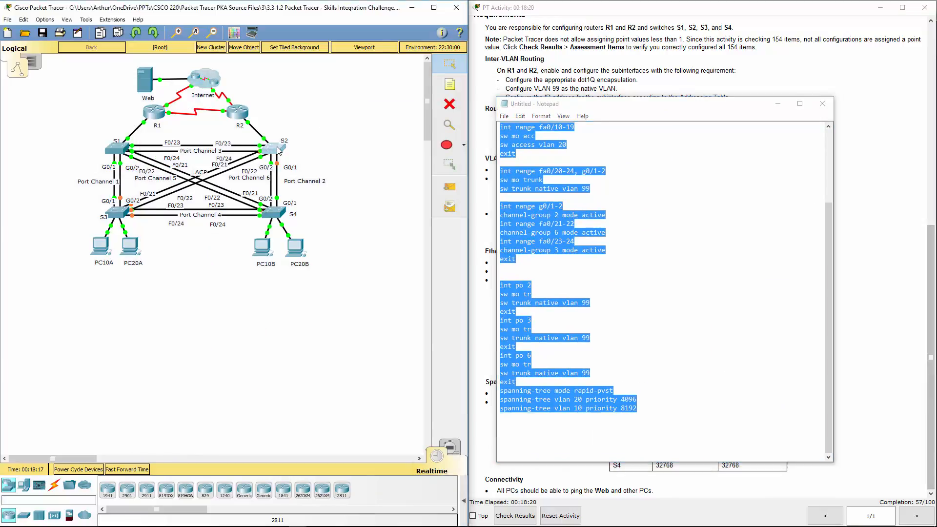
pyautogui.click(414, 131)
pyautogui.press('Return')
pyautogui.press('Return')
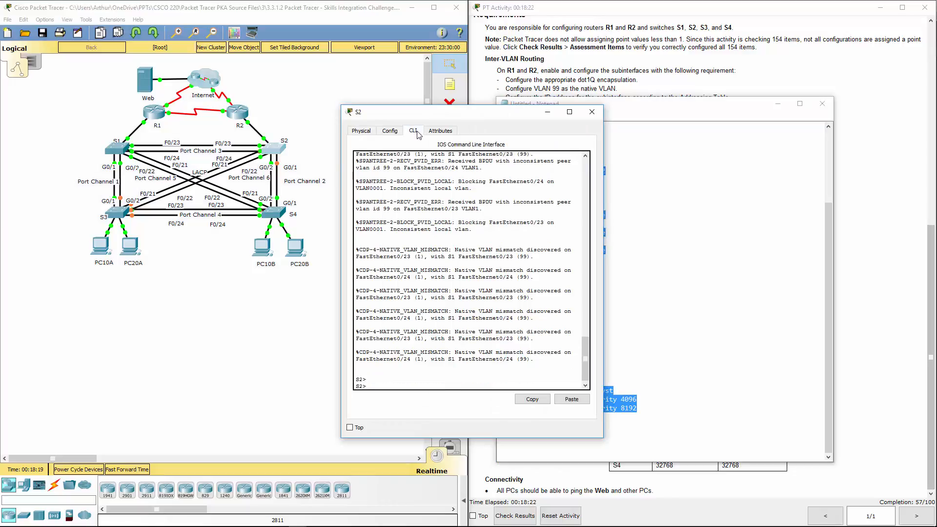
pyautogui.click(571, 399)
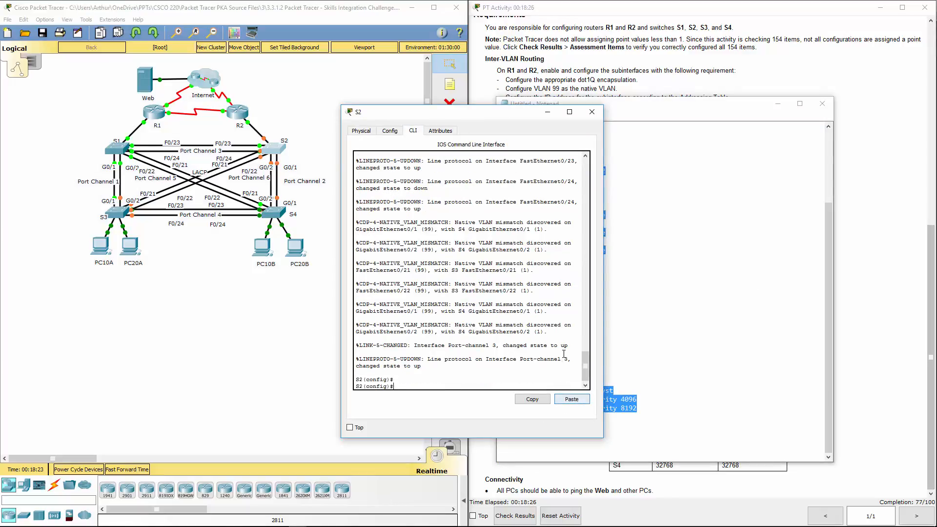
# - Review the pasted commands in S2's command-line output and close the S2 window
pyautogui.scroll(5, 508, 295)
pyautogui.scroll(10, 508, 295)
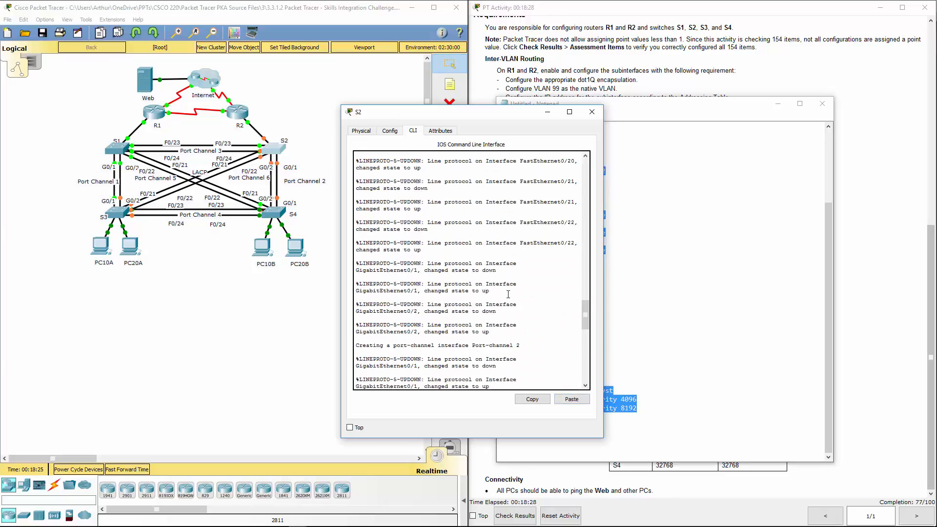
pyautogui.scroll(15, 508, 294)
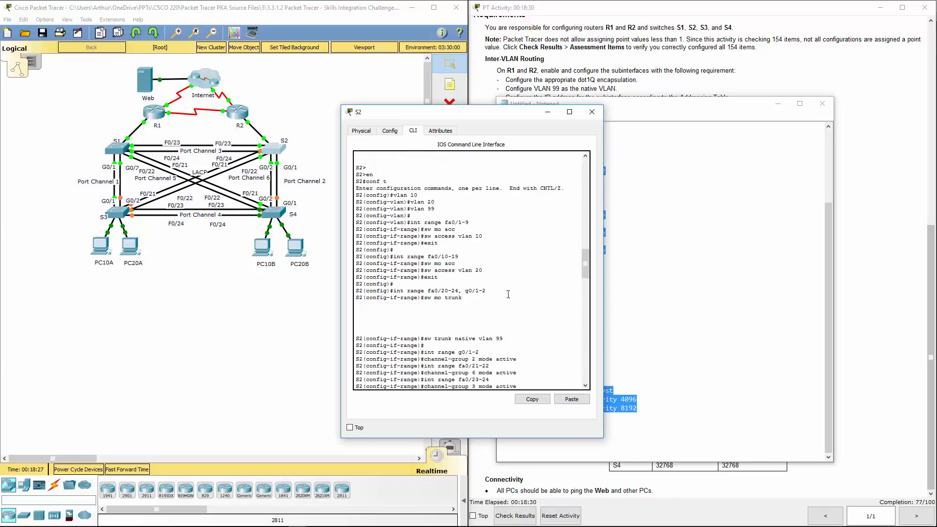
pyautogui.click(599, 113)
# - Following the S3 and S4 VLAN requirements, set the script's VLAN 20 access range to fa0/10-20 and start the trunk range at fa0/21
pyautogui.moveTo(656, 108); pyautogui.dragTo(233, 85)
pyautogui.click(555, 213)
pyautogui.moveTo(520, 214); pyautogui.dragTo(673, 237)
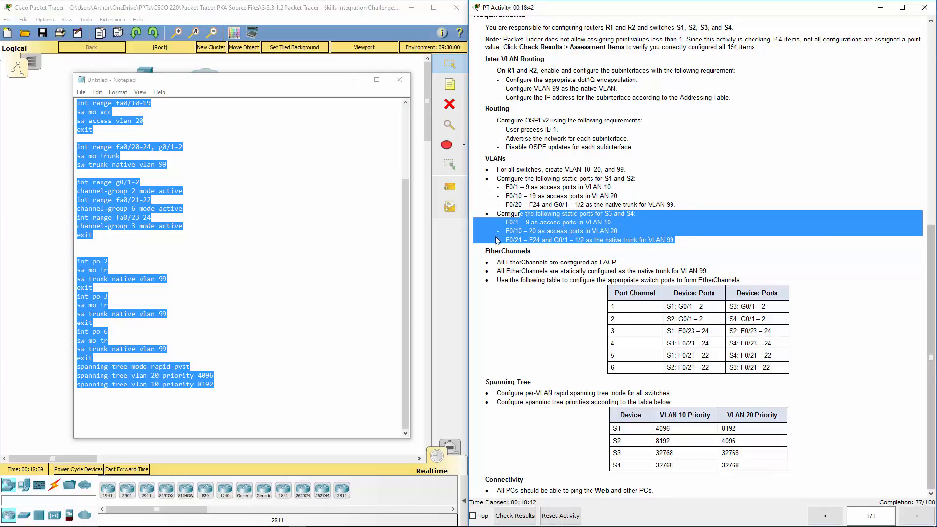
pyautogui.click(188, 182)
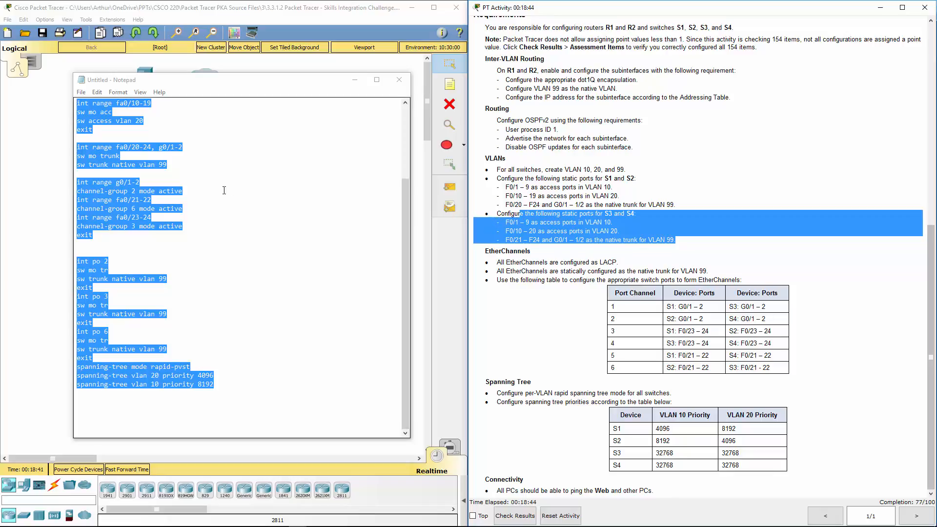
pyautogui.scroll(4, 189, 167)
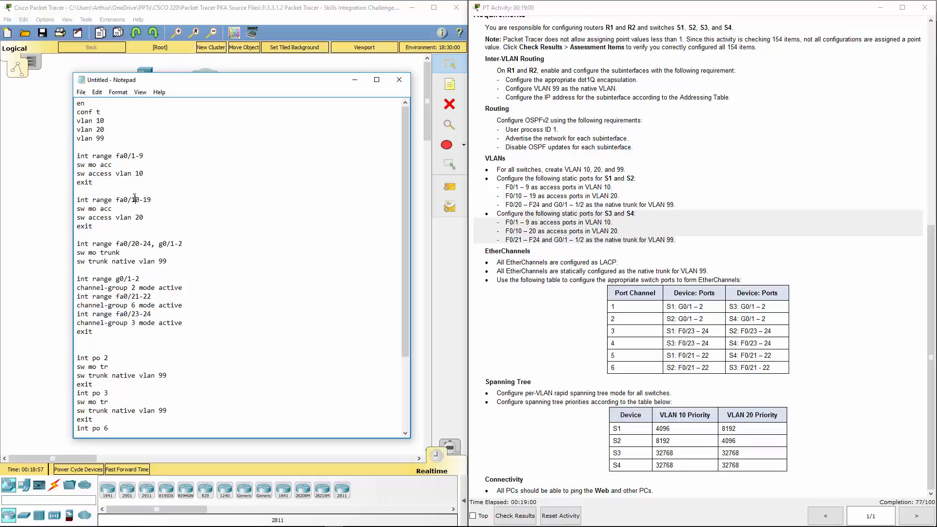
pyautogui.click(158, 200)
pyautogui.press('BackSpace')
pyautogui.press('BackSpace')
pyautogui.write('20')
pyautogui.press('Delete')
pyautogui.write('1')
# - Compare the trunk port ranges required for S1 and S2 with those required for S3 and S4
pyautogui.click(541, 239)
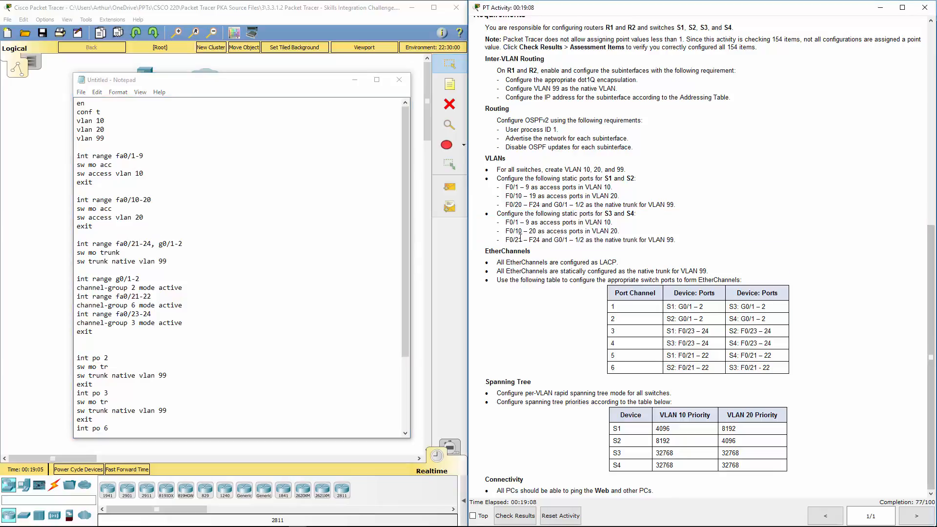
pyautogui.moveTo(503, 239); pyautogui.dragTo(593, 234)
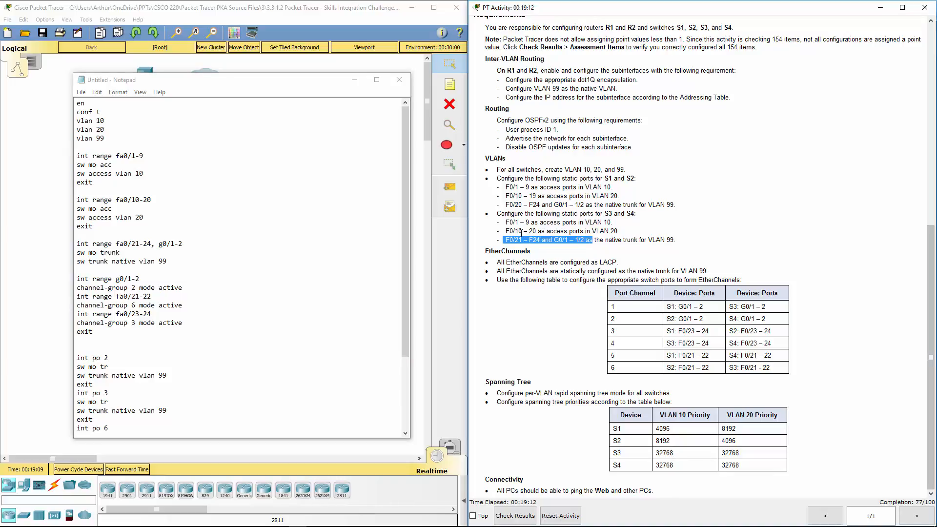
pyautogui.click(624, 238)
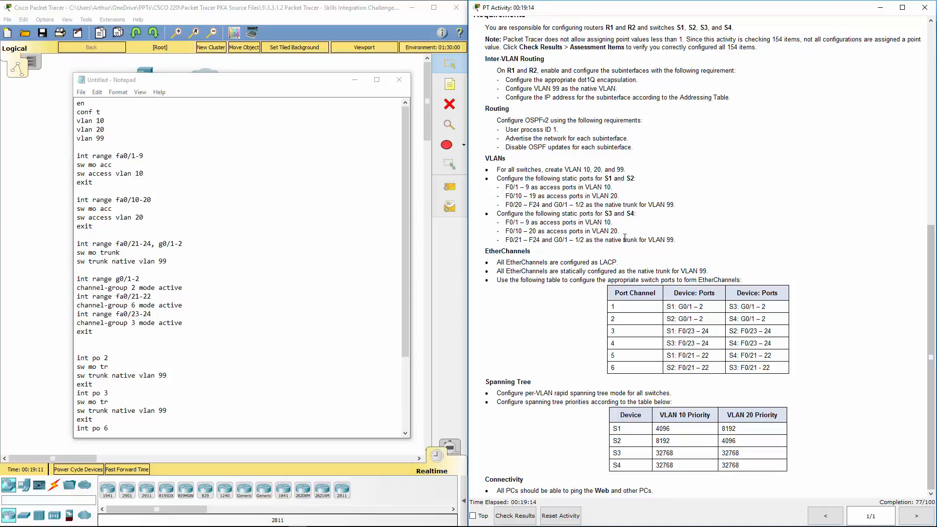
pyautogui.doubleClick(517, 207)
pyautogui.moveTo(516, 195); pyautogui.dragTo(539, 240)
pyautogui.doubleClick(519, 240)
pyautogui.click(317, 254)
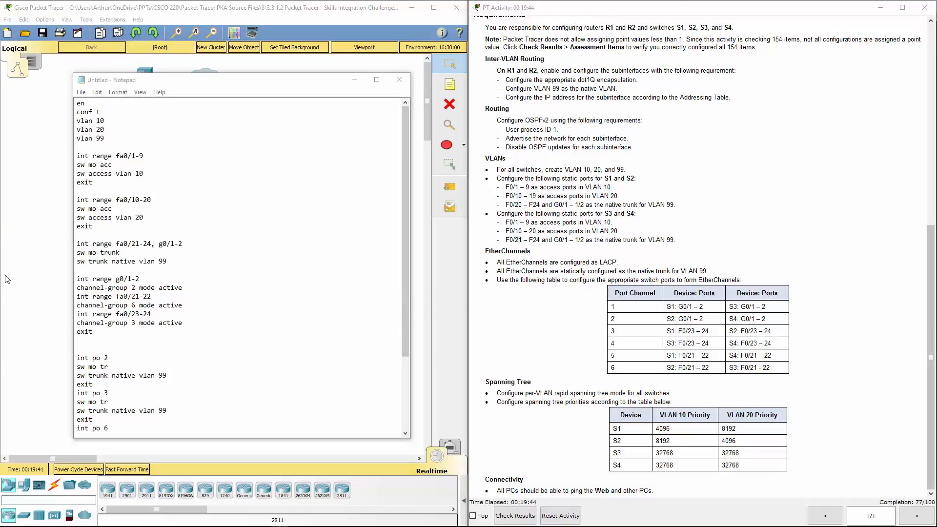
# - Set the channel-groups for g0/1-2 to 1 and fa0/23-24 to 4, and check S3's F0/21-22 entry in the EtherChannels table
pyautogui.moveTo(118, 281); pyautogui.dragTo(136, 288)
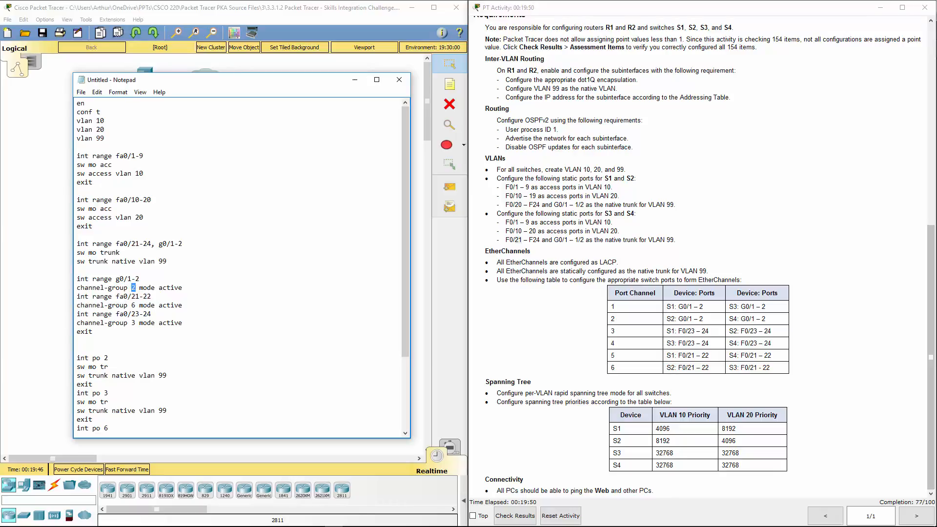
pyautogui.write('1')
pyautogui.moveTo(131, 306); pyautogui.dragTo(135, 305)
pyautogui.doubleClick(133, 323)
pyautogui.write('4')
pyautogui.moveTo(667, 367); pyautogui.dragTo(773, 370)
pyautogui.click(730, 372)
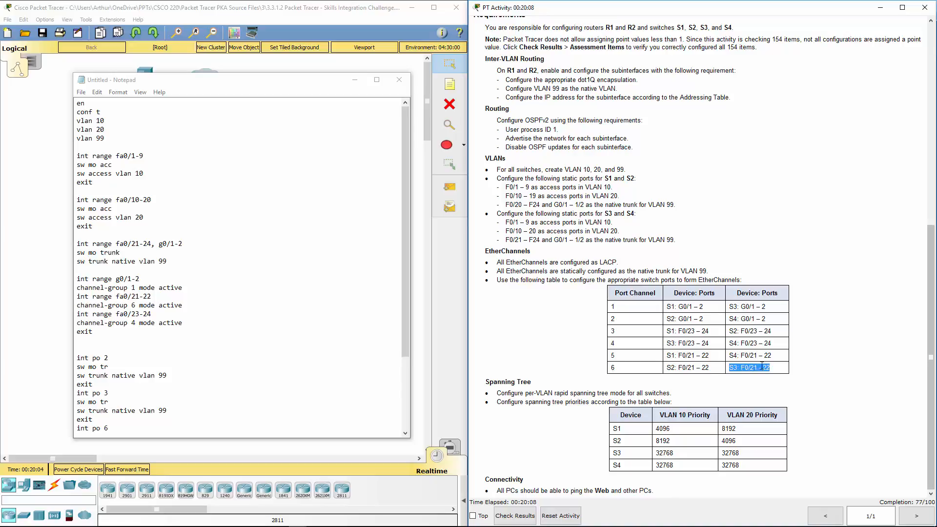
pyautogui.click(122, 317)
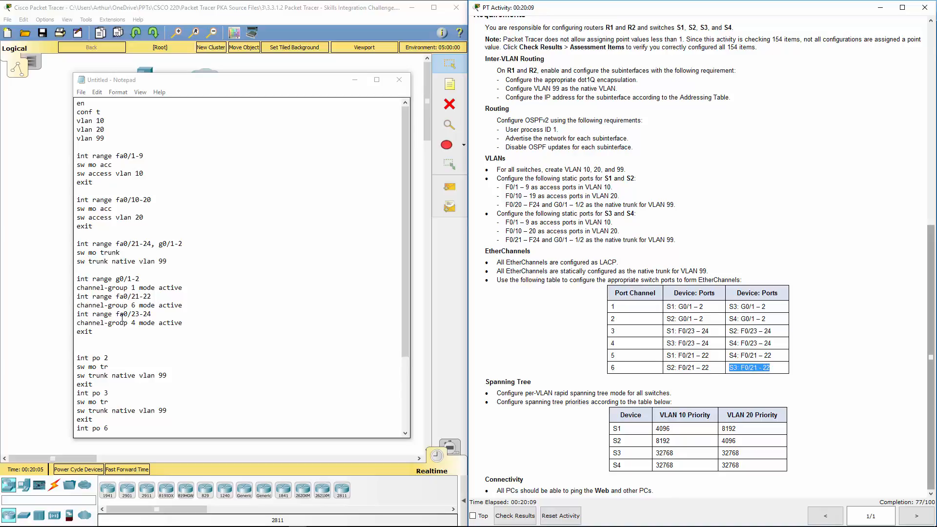
pyautogui.click(161, 313)
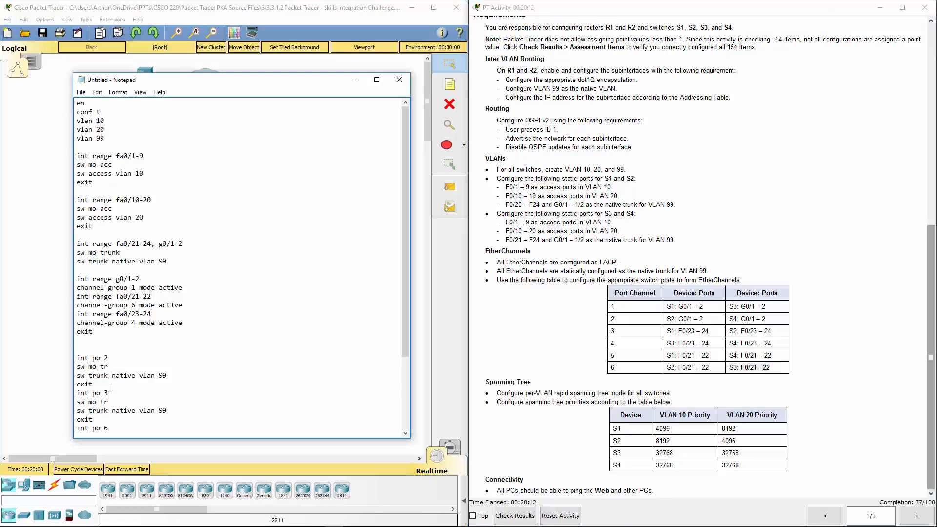
# - Change the script's first two port-channel interfaces to po 1 and po 4
pyautogui.doubleClick(106, 357)
pyautogui.write('1')
pyautogui.doubleClick(106, 393)
pyautogui.write('4')
# - Copy S3's priority from the spanning-tree table and set both the VLAN 20 and VLAN 10 priorities in the script to 32768
pyautogui.scroll(-4, 119, 384)
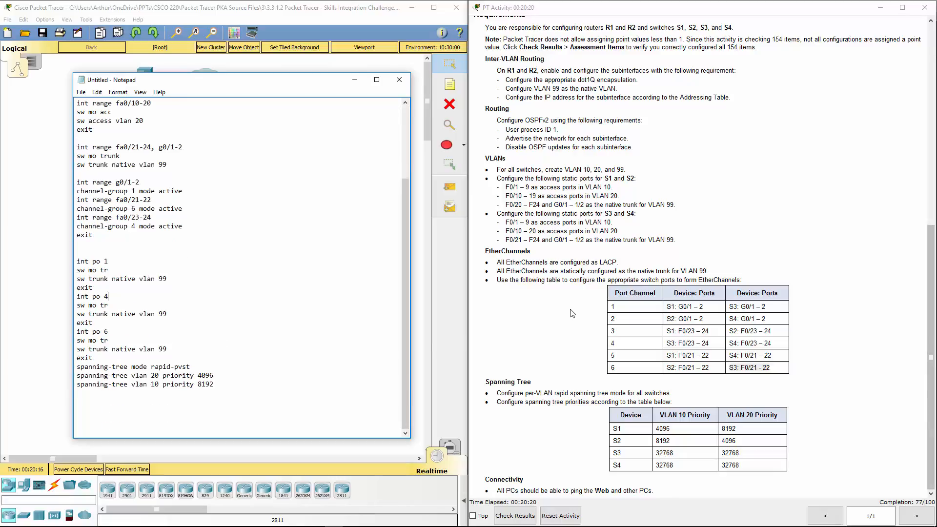
pyautogui.click(565, 334)
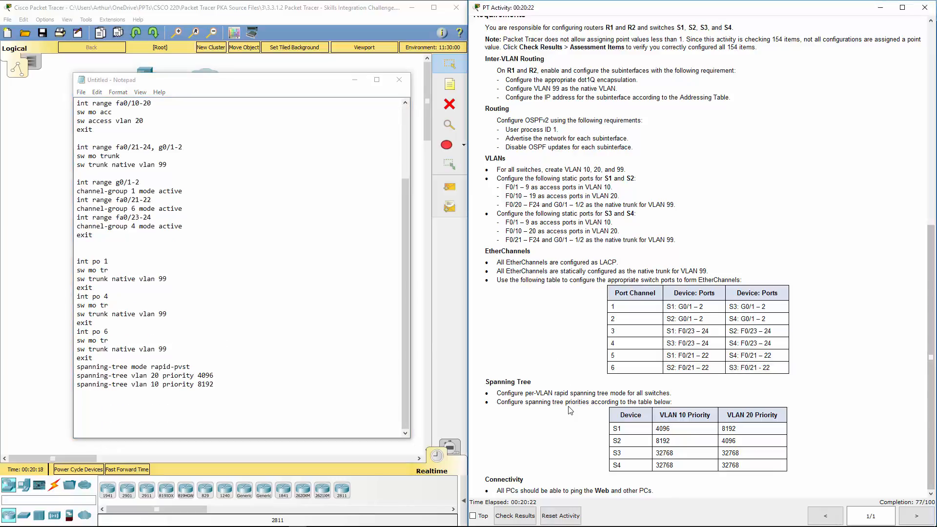
pyautogui.click(289, 526)
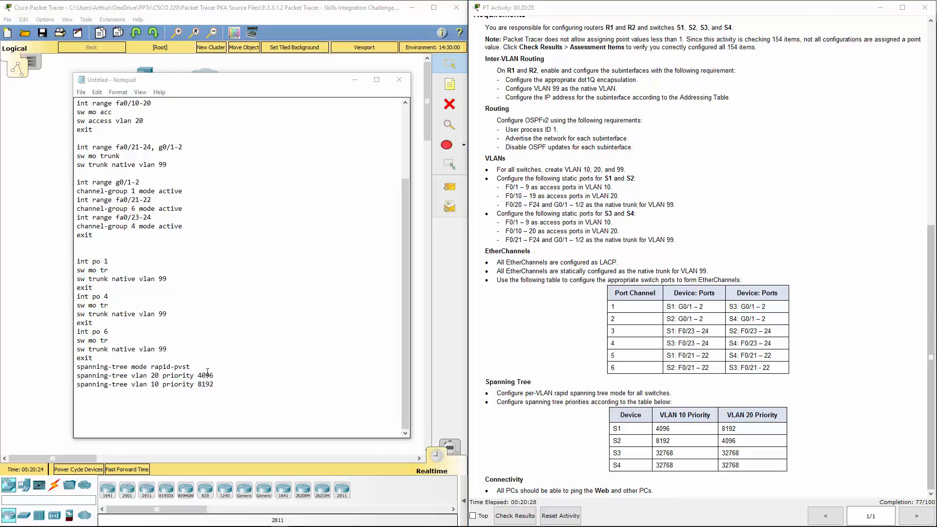
pyautogui.doubleClick(726, 453)
pyautogui.hotkey('ctrl', 'c')
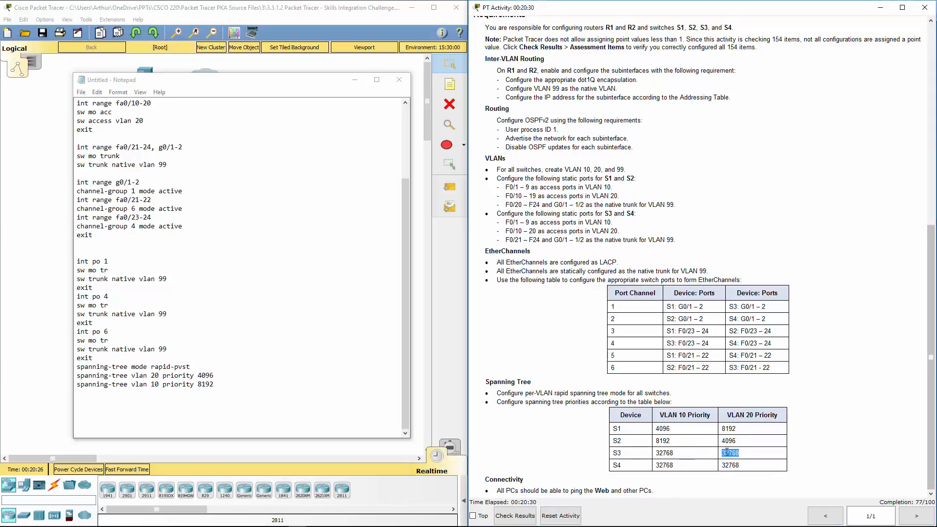
pyautogui.doubleClick(209, 376)
pyautogui.hotkey('ctrl', 'v')
pyautogui.doubleClick(213, 385)
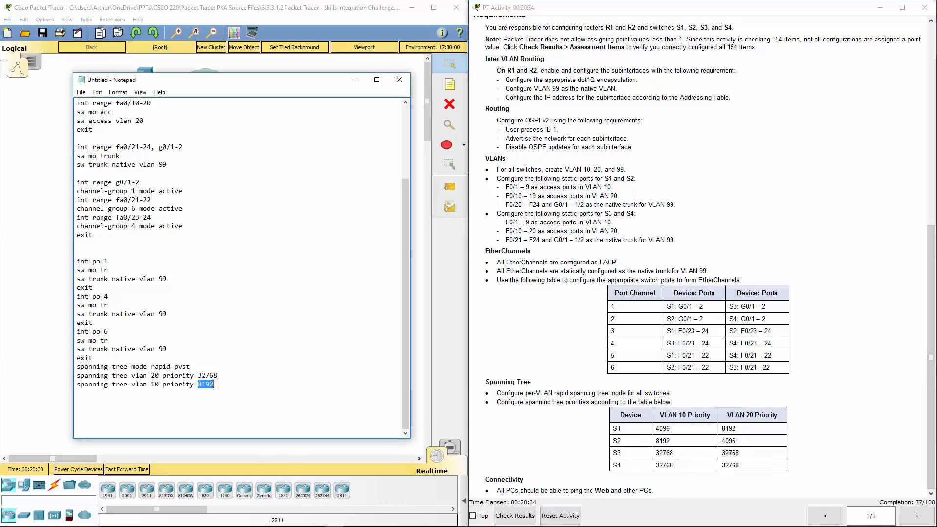
pyautogui.hotkey('ctrl', 'v')
# - Copy the entire Notepad script, paste it into S3's command line, and review the executed commands before closing S3's window
pyautogui.click(229, 324)
pyautogui.hotkey('ctrl', 'a')
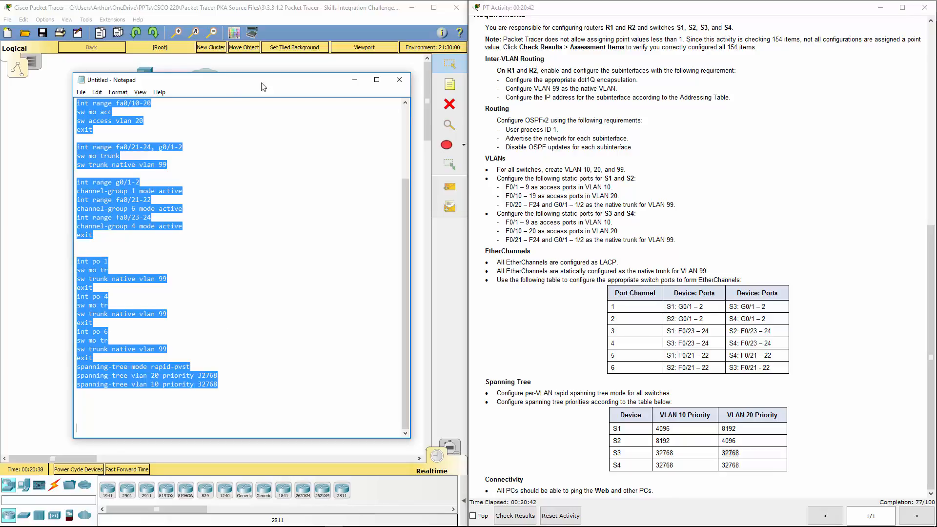
pyautogui.moveTo(227, 84); pyautogui.dragTo(677, 89)
pyautogui.click(116, 212)
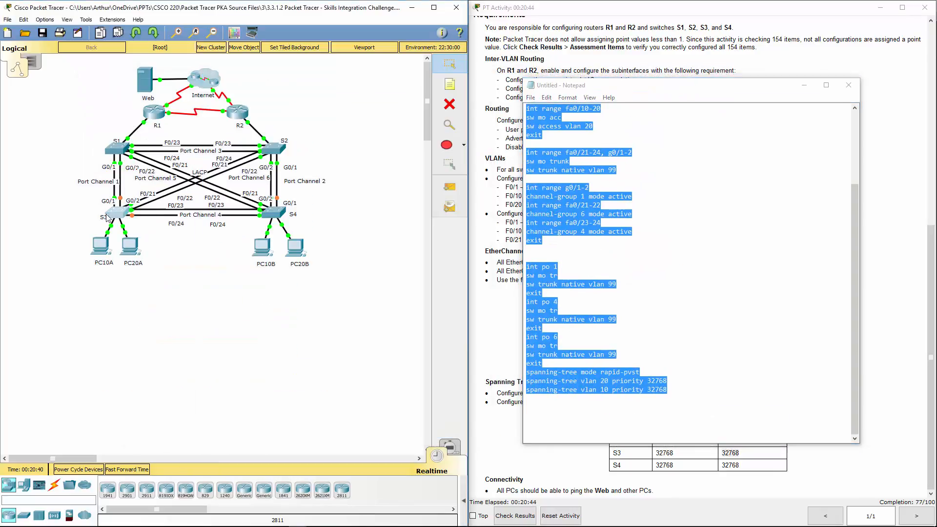
pyautogui.click(413, 130)
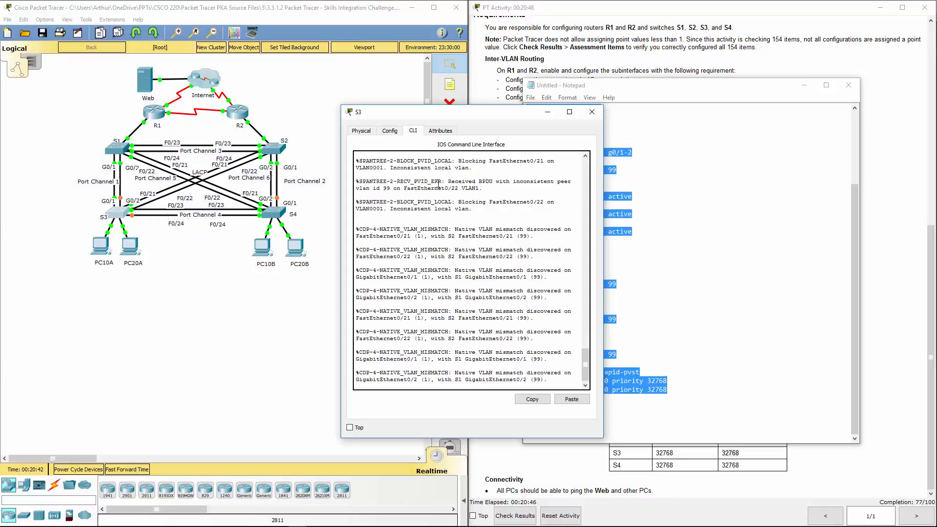
pyautogui.press('Return')
pyautogui.press('Return')
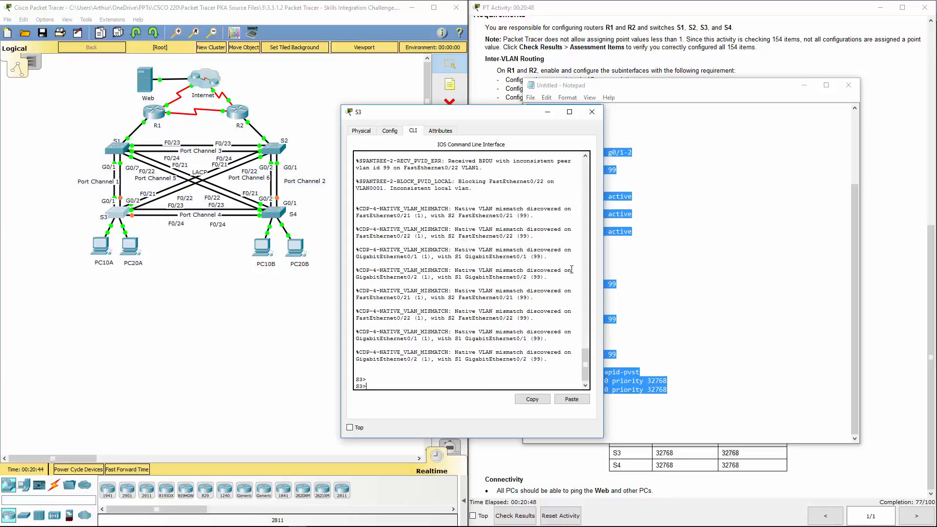
pyautogui.click(571, 399)
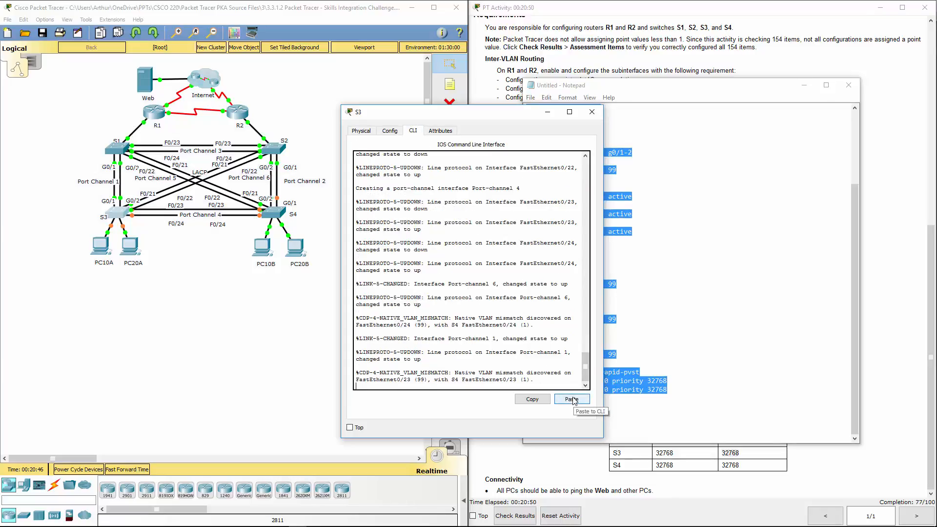
pyautogui.scroll(3, 551, 301)
pyautogui.scroll(10, 552, 301)
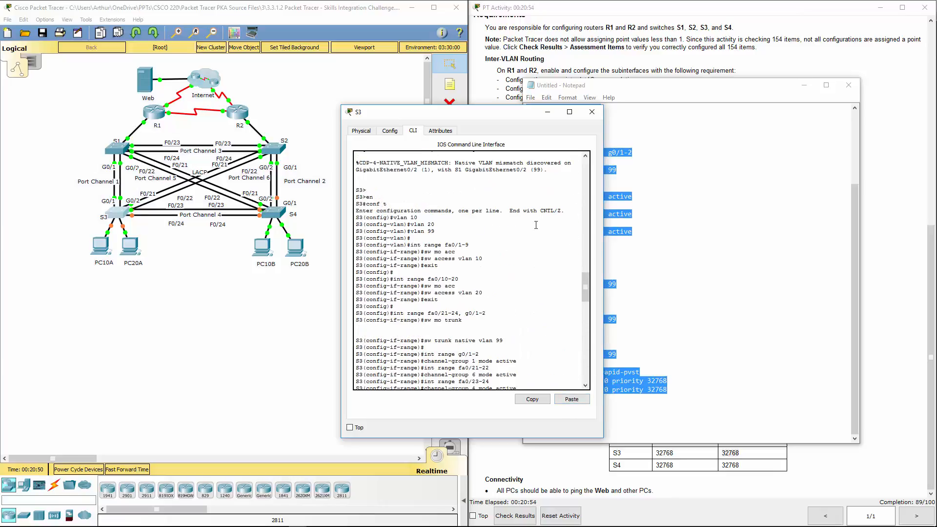
pyautogui.click(586, 117)
# - Adapt the script's channel-groups for S4, setting g0/1-2 to group 2 and fa0/21-22 to group 5
pyautogui.moveTo(659, 93); pyautogui.dragTo(247, 105)
pyautogui.click(235, 241)
pyautogui.click(558, 246)
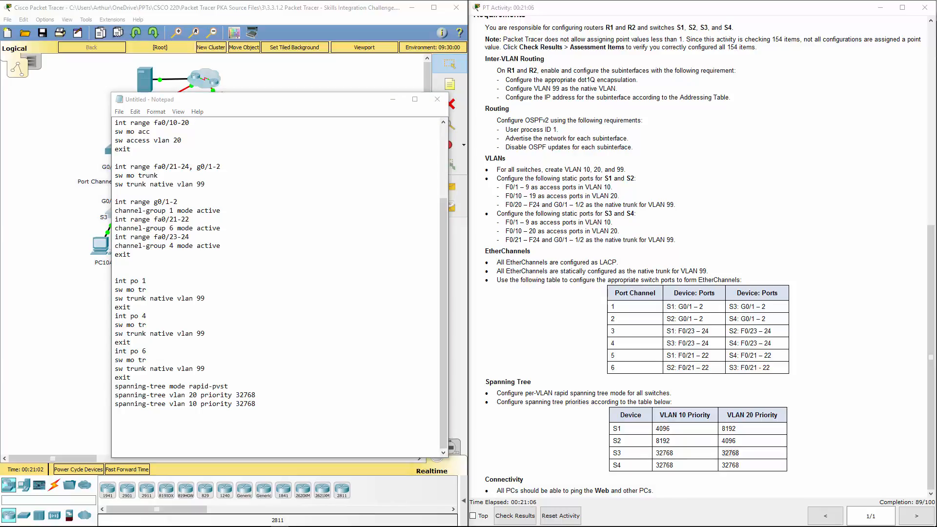
pyautogui.click(166, 241)
pyautogui.scroll(1, 168, 243)
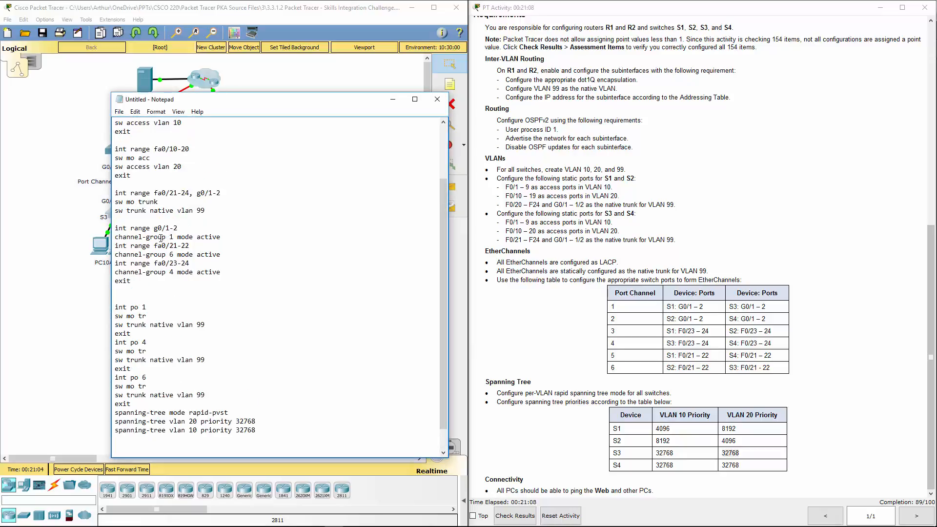
pyautogui.moveTo(150, 231); pyautogui.dragTo(221, 278)
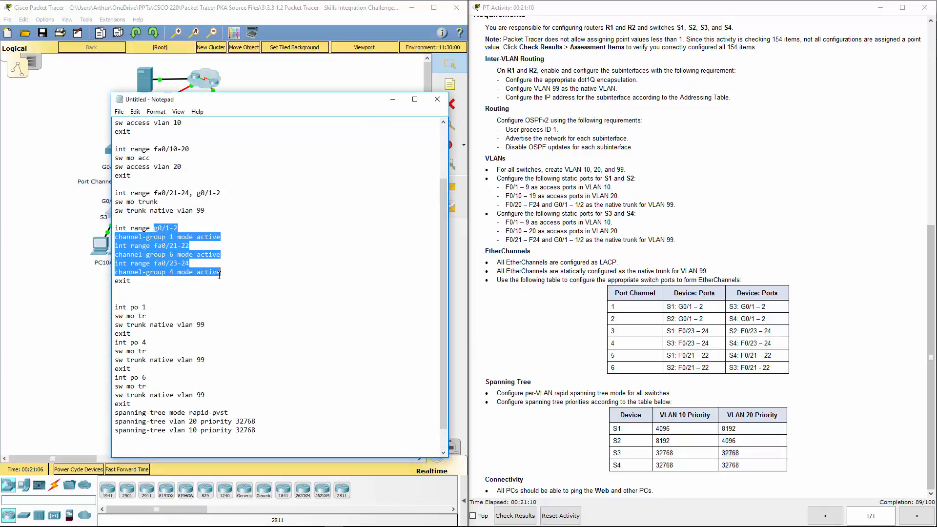
pyautogui.press('Down')
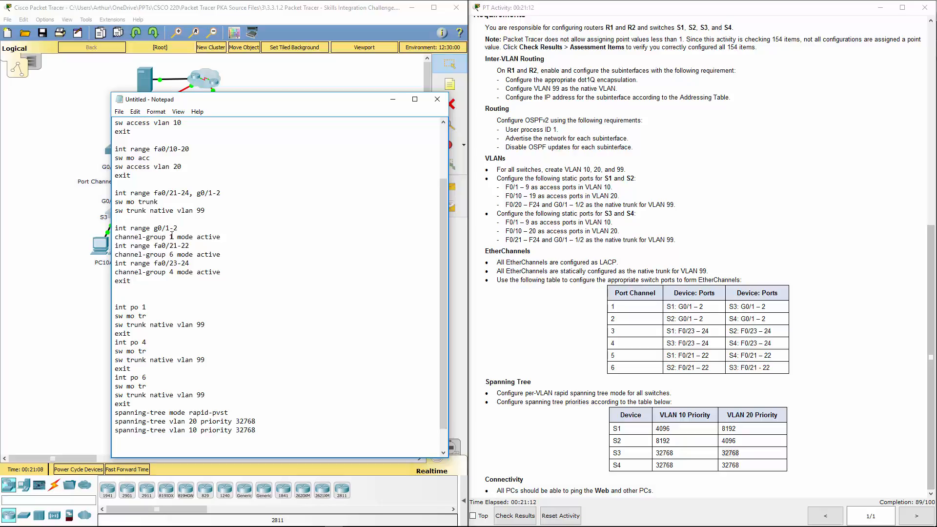
pyautogui.doubleClick(171, 237)
pyautogui.write('2')
pyautogui.doubleClick(171, 255)
pyautogui.write('5')
# - Change the script's first and third port-channel interfaces to po 2 and po 5
pyautogui.doubleClick(144, 307)
pyautogui.write('2')
pyautogui.doubleClick(147, 378)
pyautogui.write('5')
pyautogui.click(279, 526)
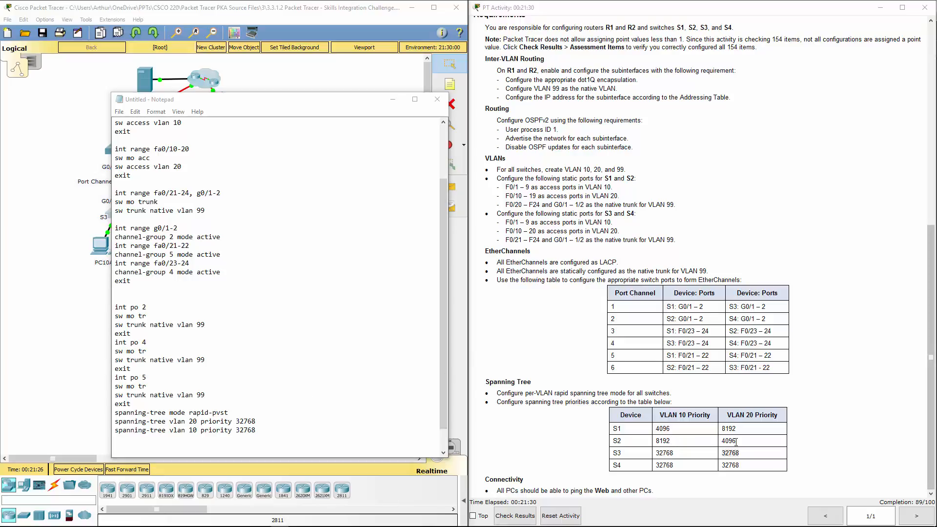
# - Copy the entire revised script, paste it into S4's command line, and close S4's window
pyautogui.click(316, 437)
pyautogui.hotkey('ctrl', 'a')
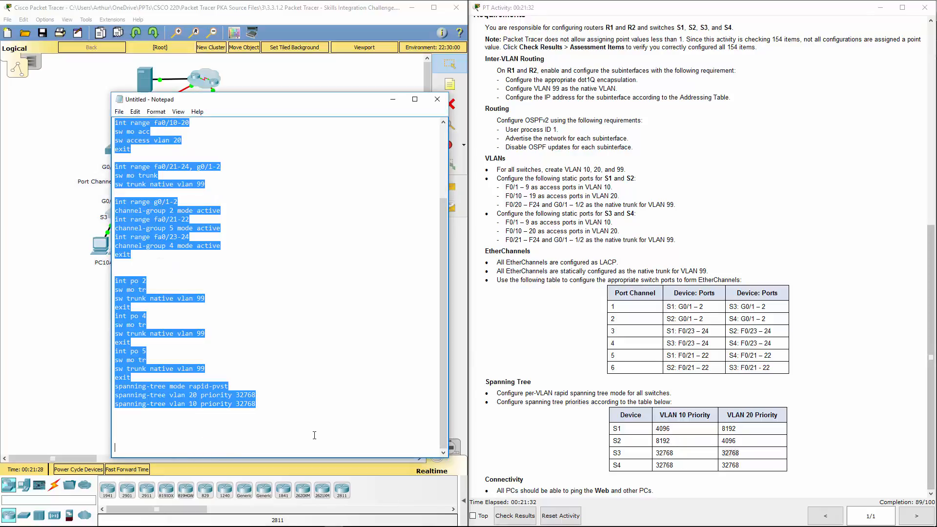
pyautogui.moveTo(281, 103); pyautogui.dragTo(638, 100)
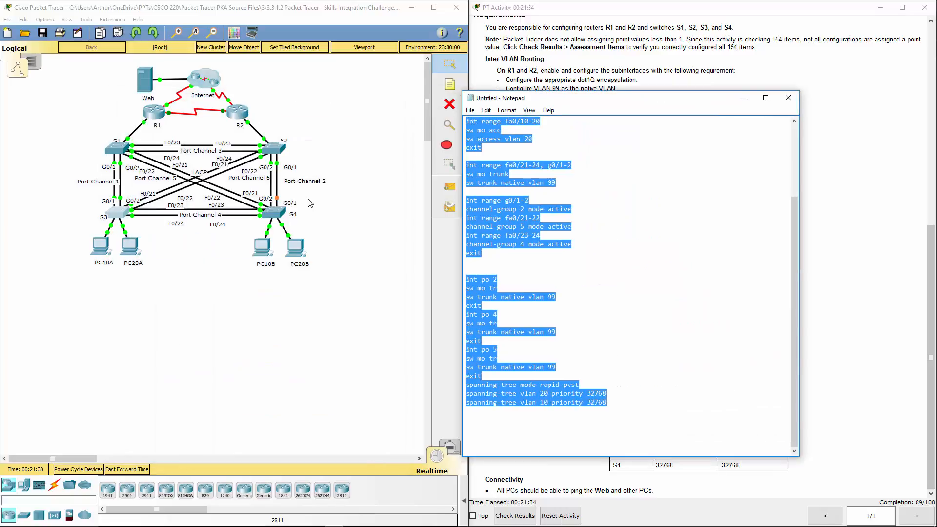
pyautogui.click(277, 214)
pyautogui.click(413, 131)
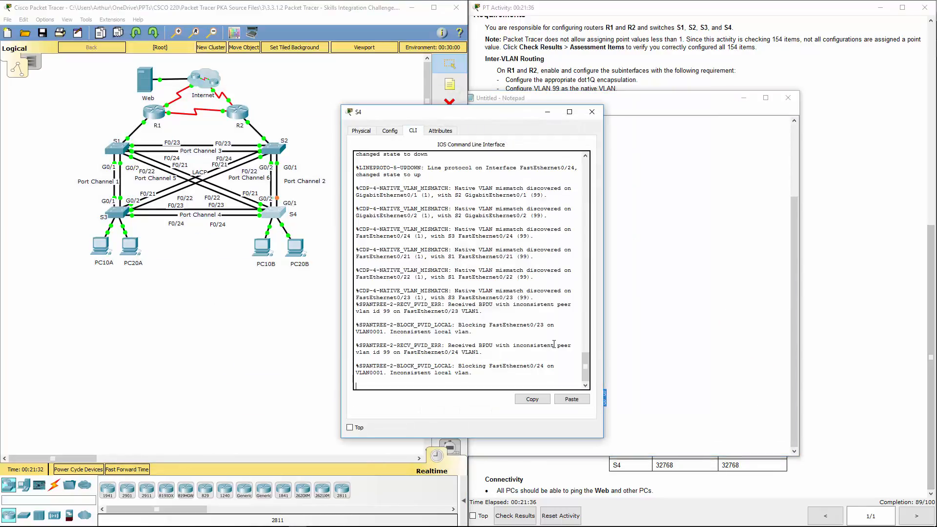
pyautogui.click(575, 400)
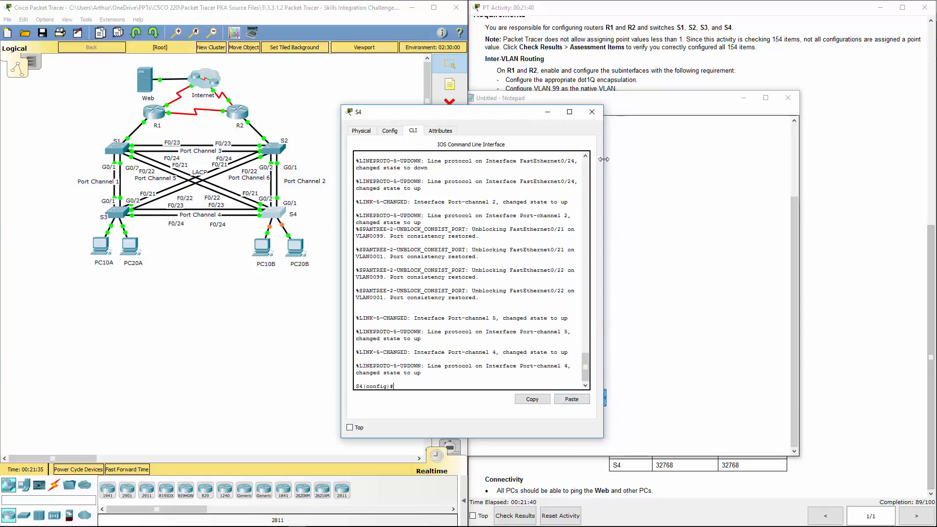
pyautogui.click(592, 112)
# - Check the activity results and examine the status of the assessment items for routers R1 and R2 and switches S1 to S4
pyautogui.moveTo(690, 99); pyautogui.dragTo(0, 130)
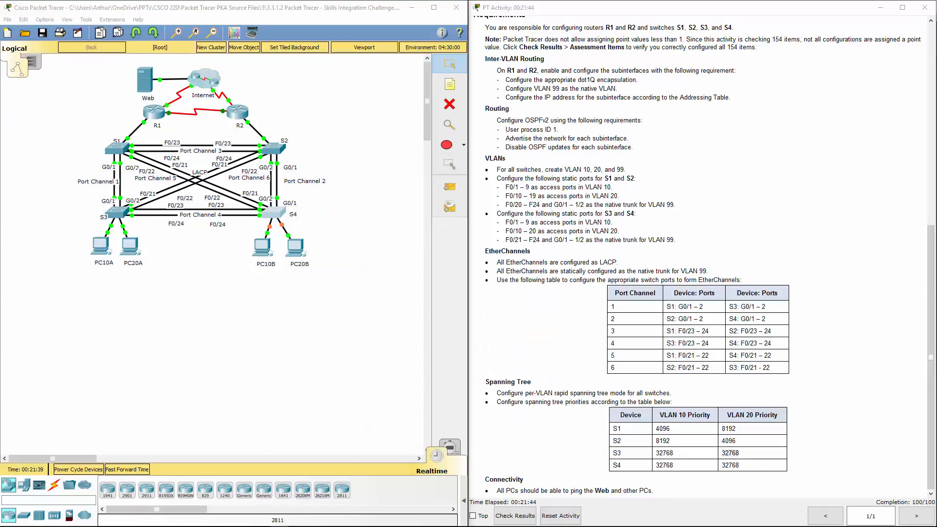
pyautogui.click(577, 304)
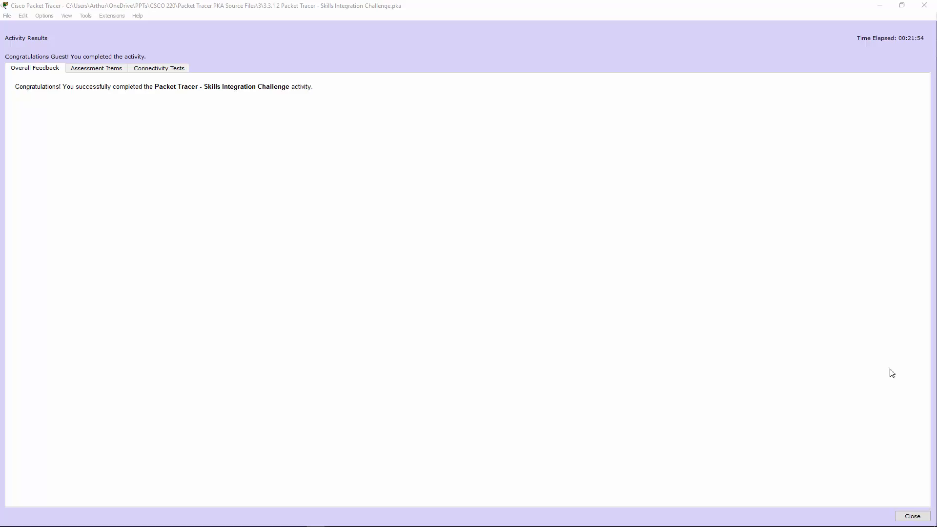
pyautogui.click(102, 71)
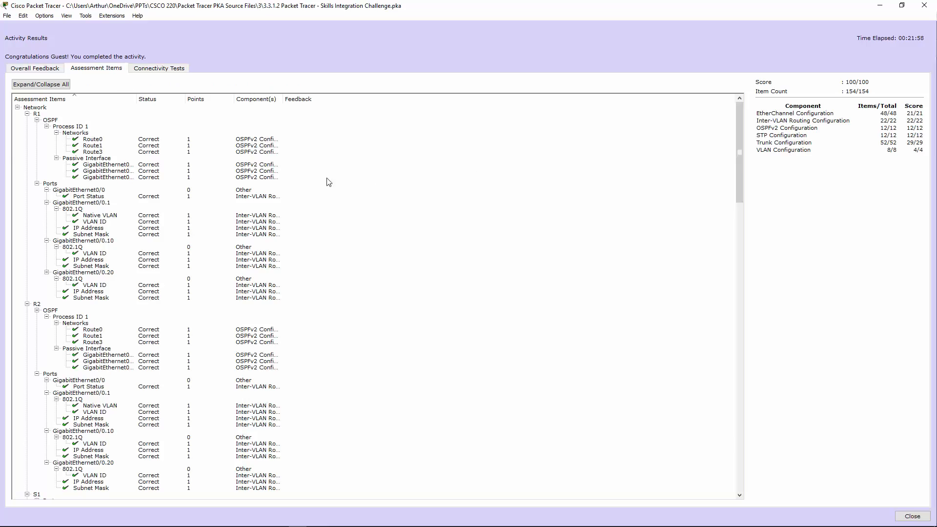
pyautogui.scroll(-11, 327, 180)
pyautogui.scroll(-20, 327, 180)
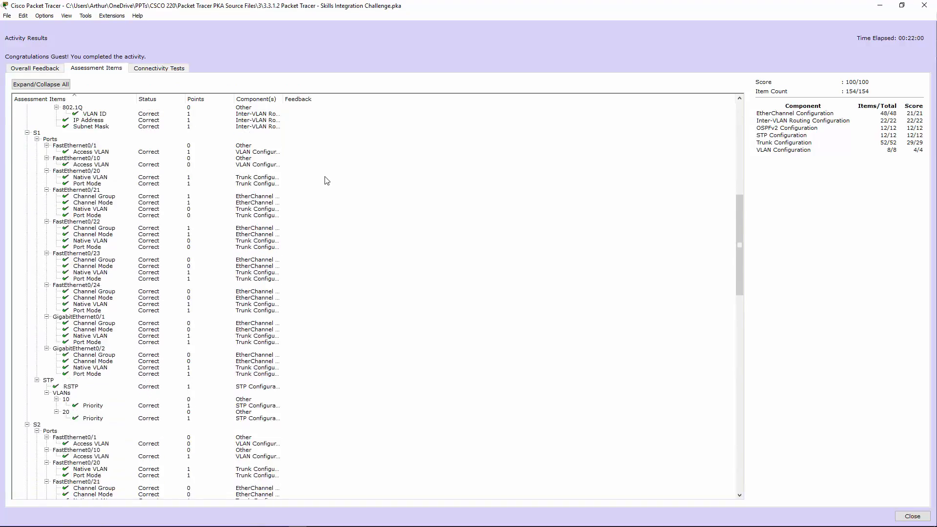
pyautogui.scroll(-5, 264, 298)
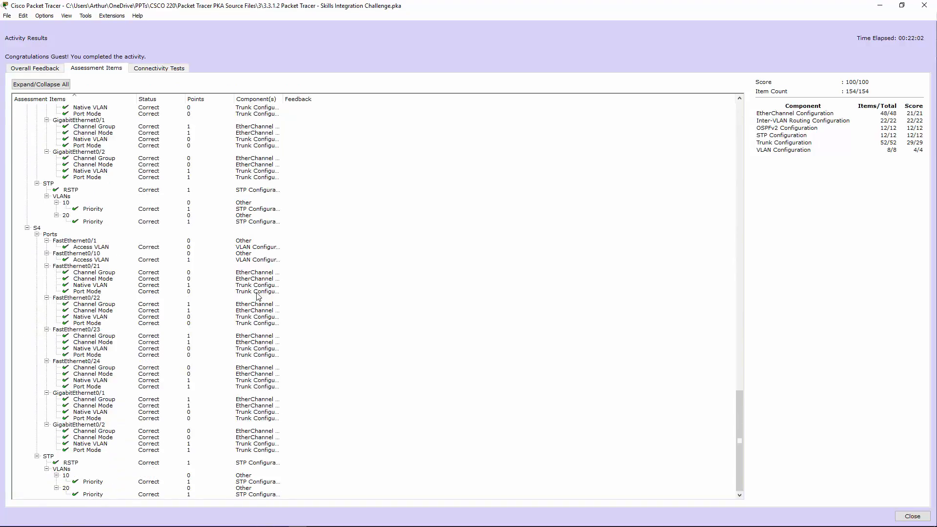
pyautogui.scroll(20, 259, 297)
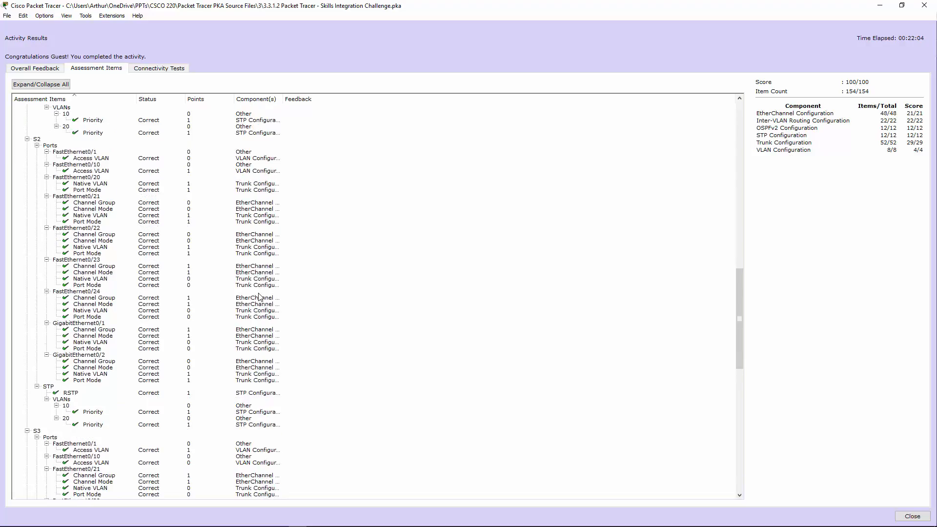
pyautogui.scroll(20, 261, 297)
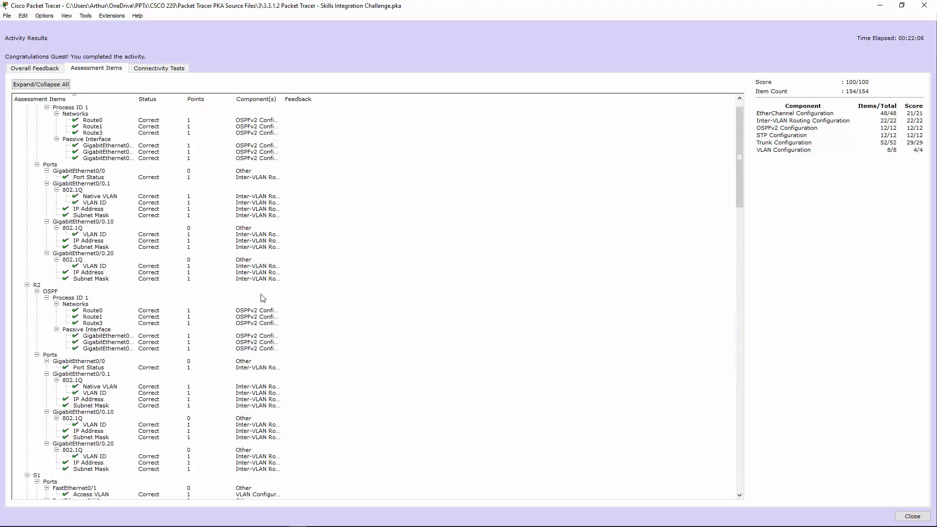